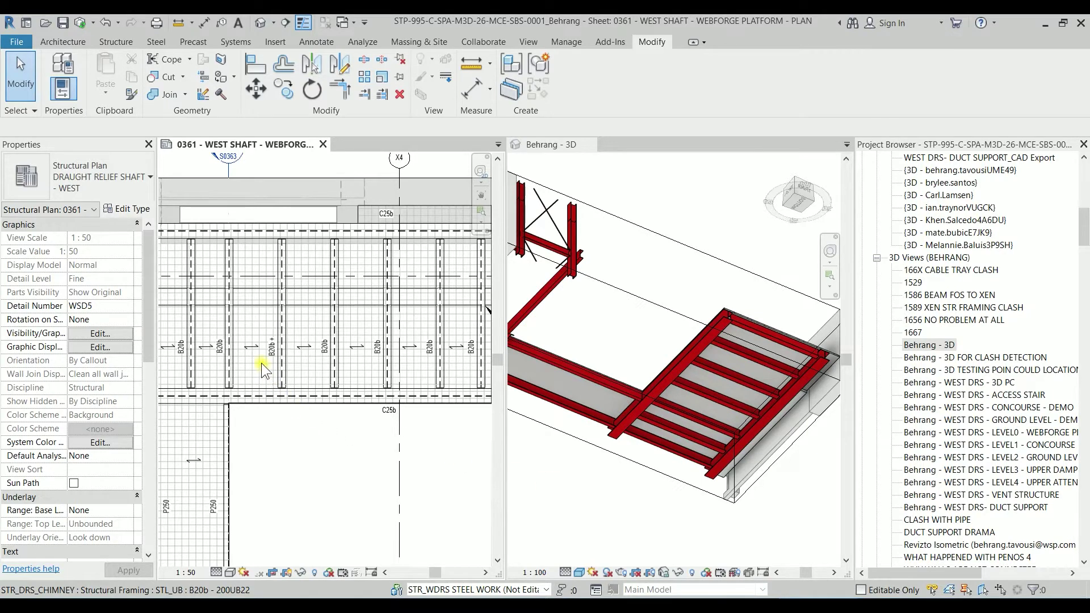
Step: Switch the B20b + tag to the SPA_FRAMING_TAG_1.8_ALIGNED_O : Type Mark tag type
scroll(270, 348, up, 4)
click(279, 345)
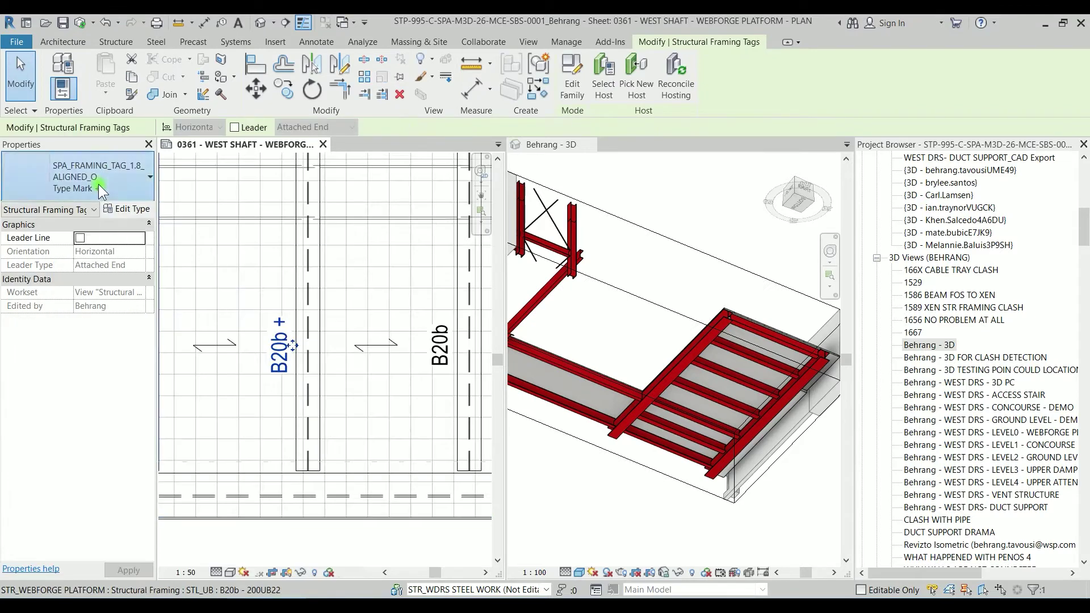
click(98, 184)
click(74, 358)
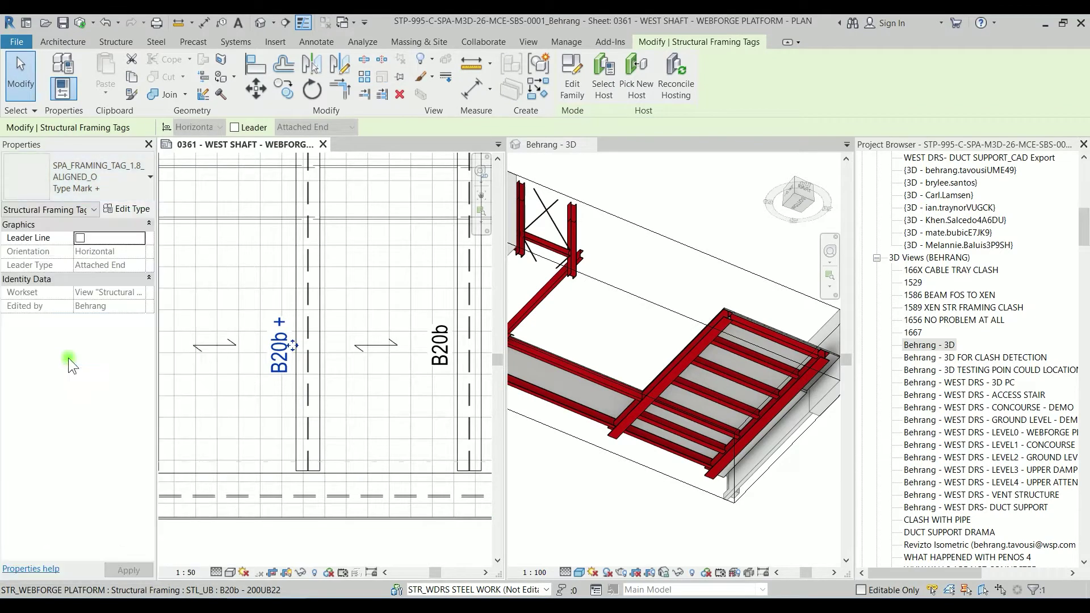
scroll(376, 375, down, 4)
middle_drag(376, 374, 383, 321)
scroll(430, 383, down, 3)
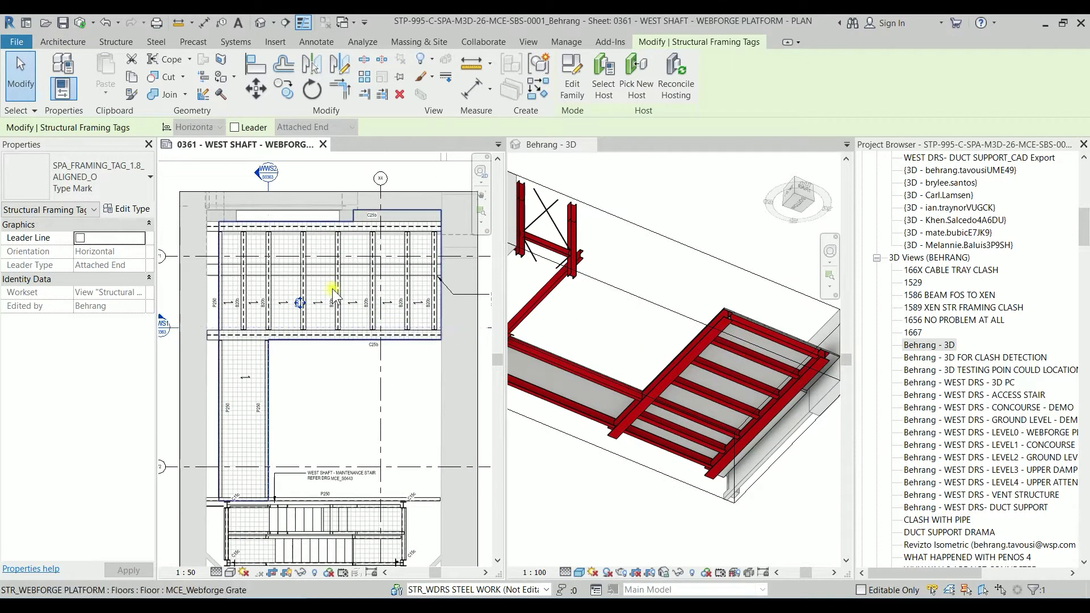
scroll(319, 299, up, 5)
click(343, 383)
scroll(343, 382, down, 2)
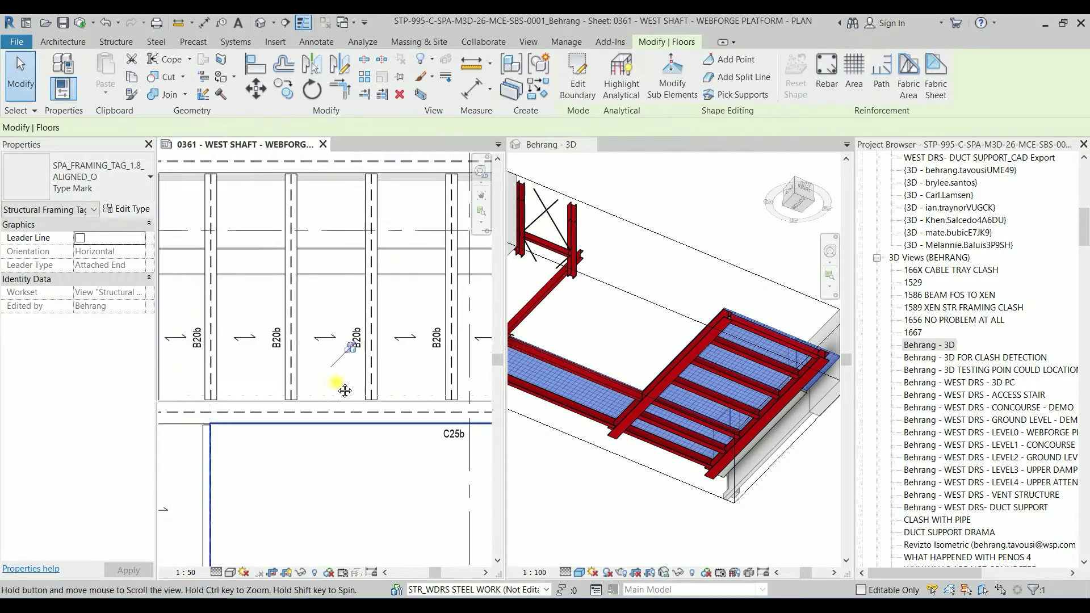
middle_drag(343, 382, 287, 391)
key(Escape)
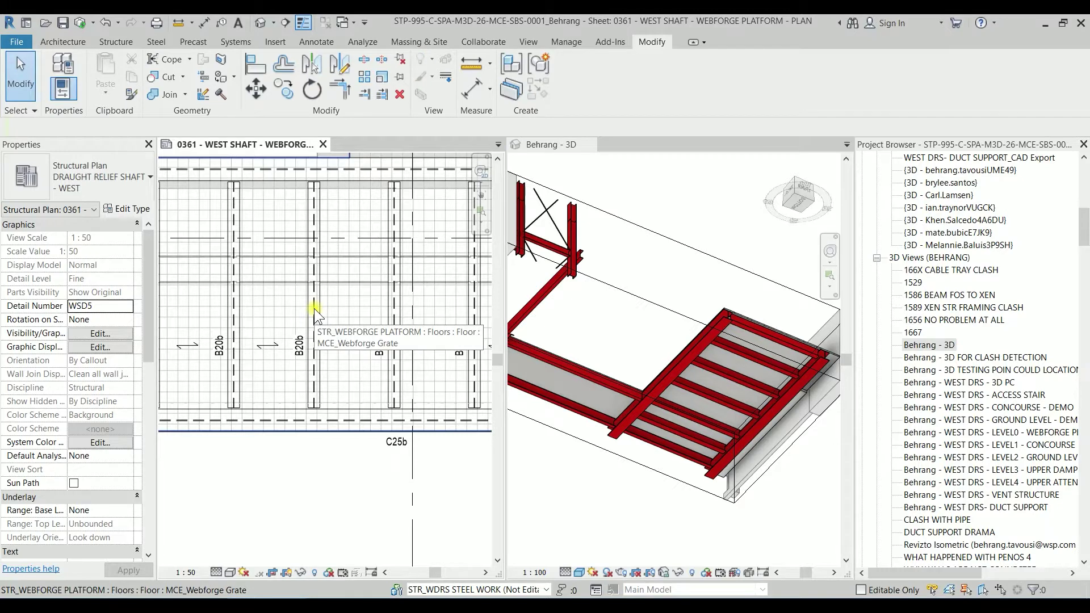
key(Tab)
click(314, 309)
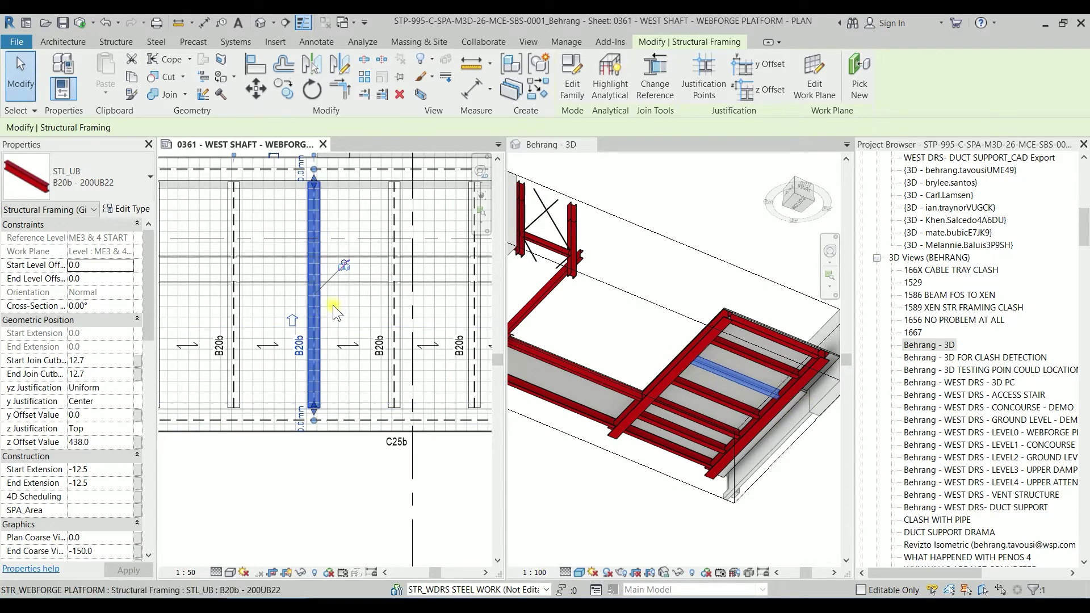
scroll(299, 353, up, 5)
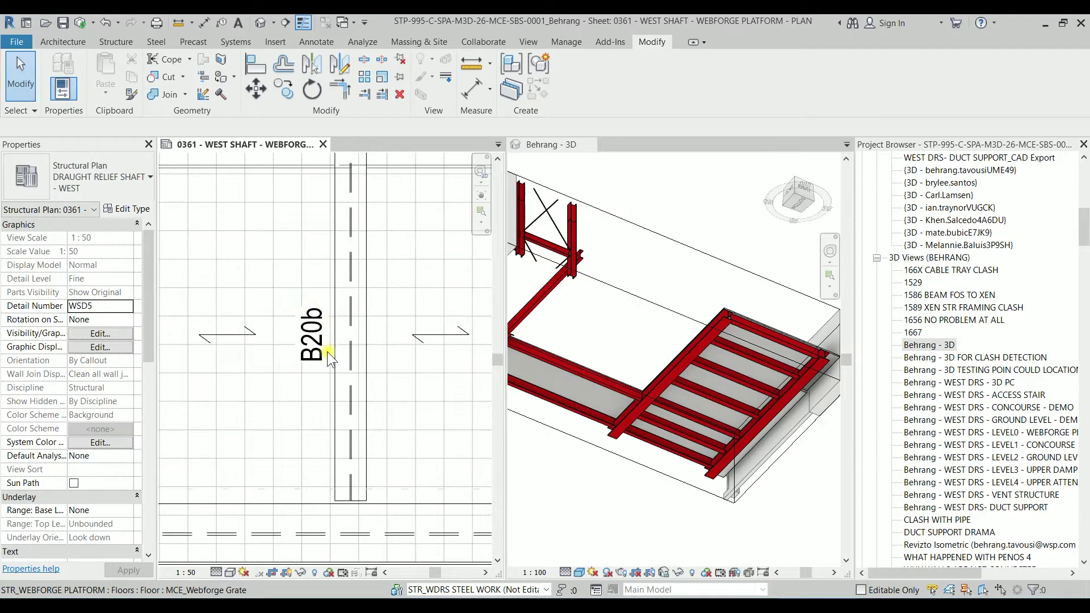
scroll(319, 372, down, 5)
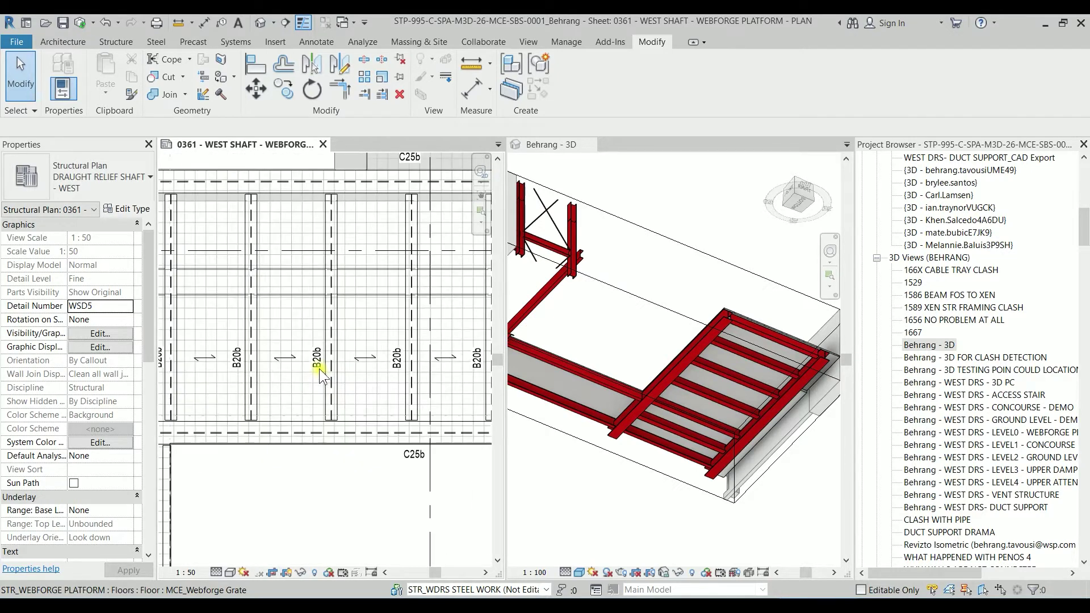
scroll(319, 367, up, 2)
scroll(319, 367, down, 2)
scroll(318, 363, up, 3)
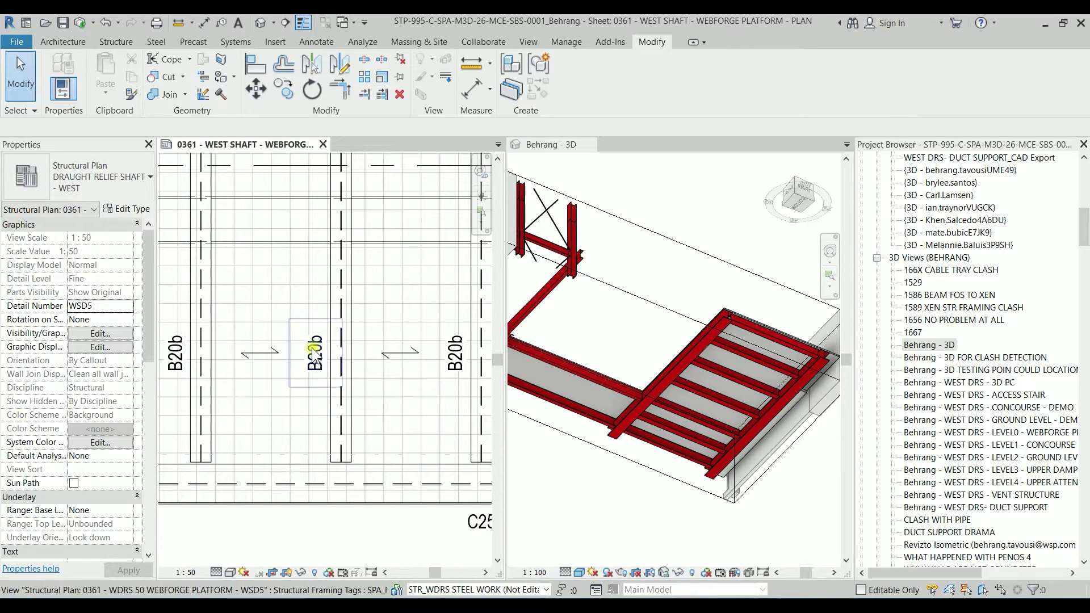
click(315, 350)
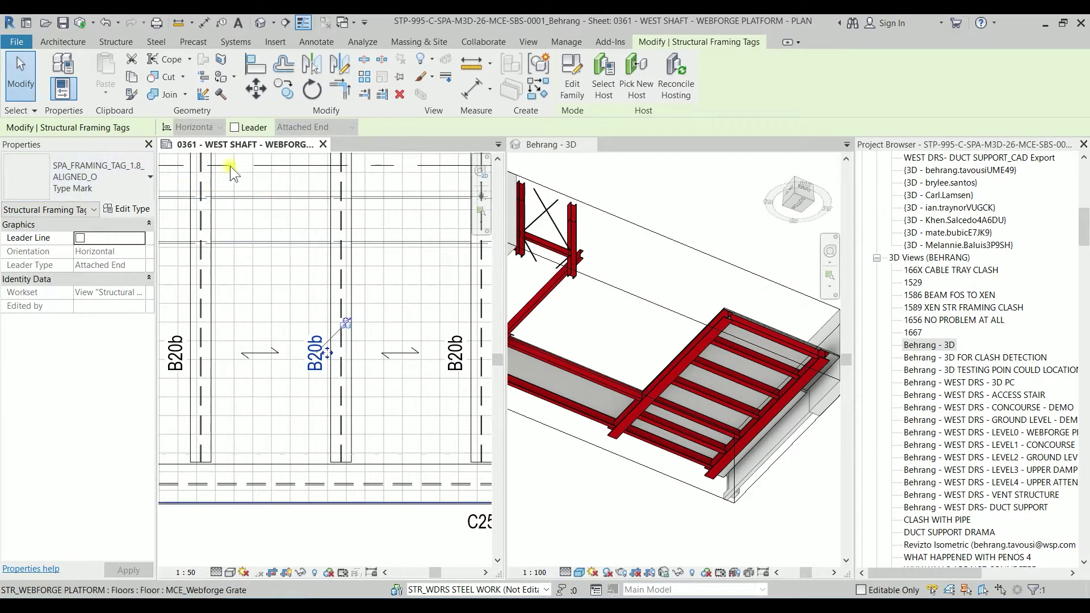
click(132, 178)
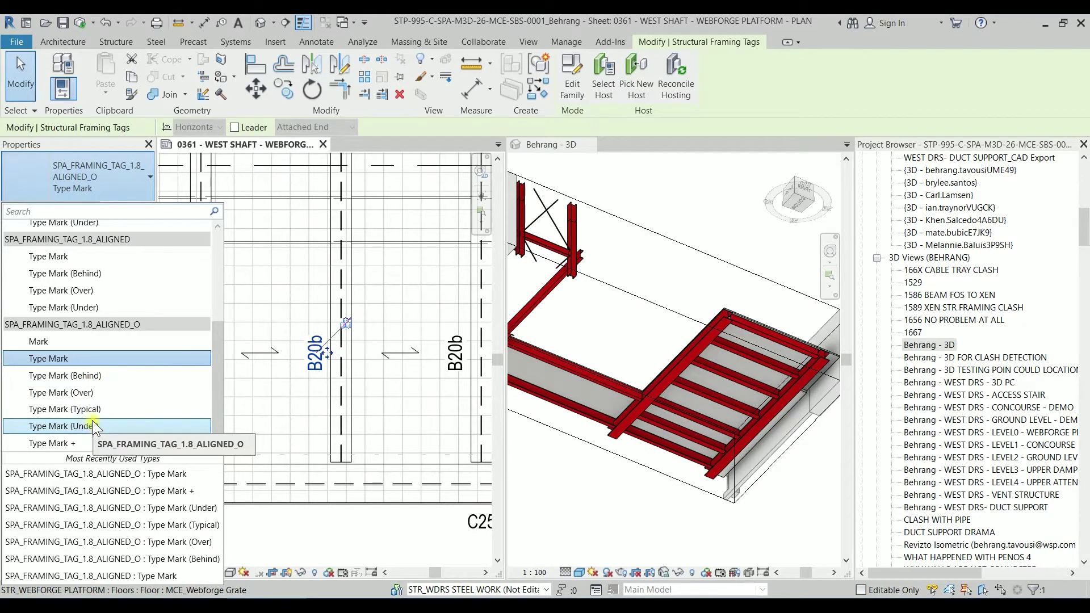
click(71, 376)
scroll(323, 339, up, 2)
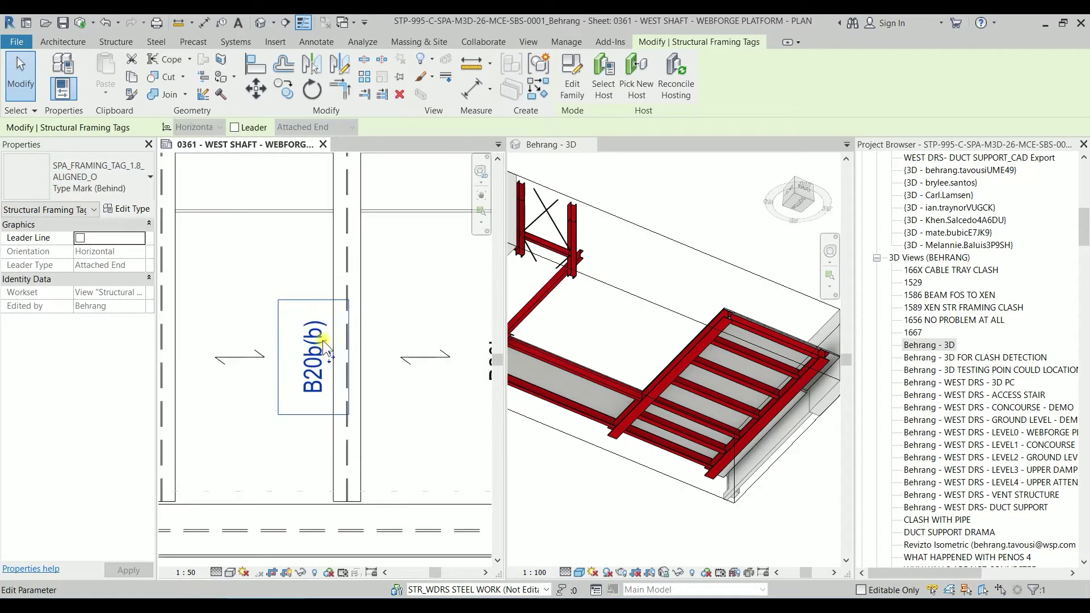
scroll(322, 339, up, 2)
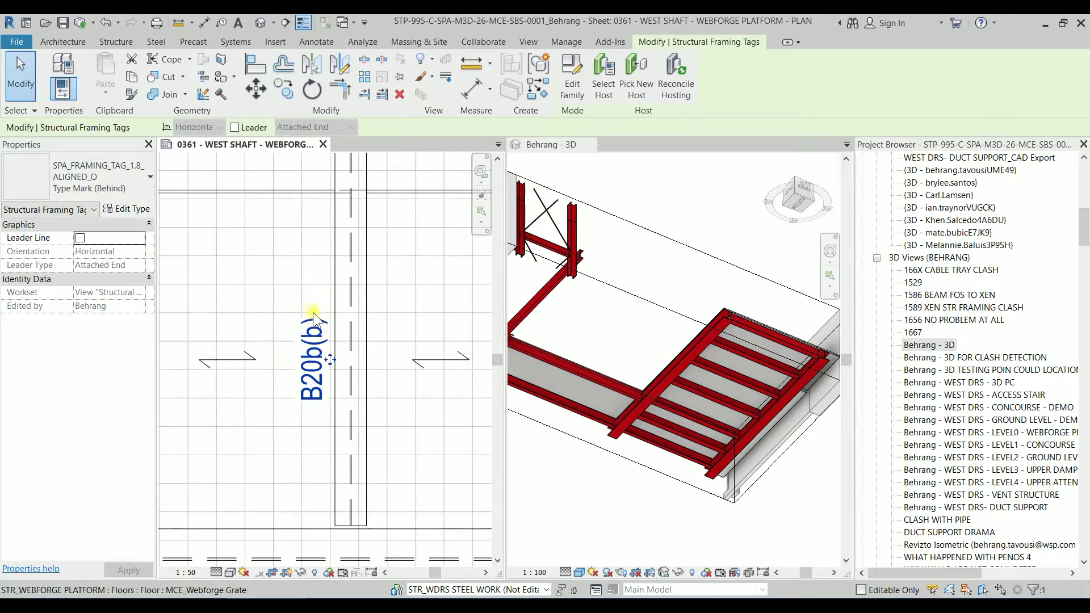
click(115, 190)
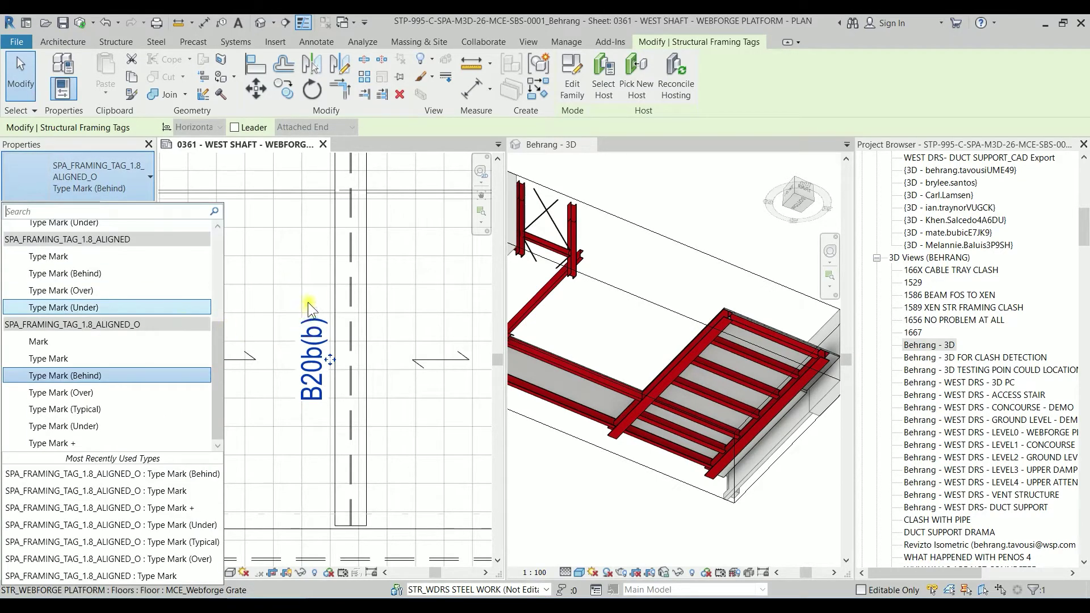
click(86, 358)
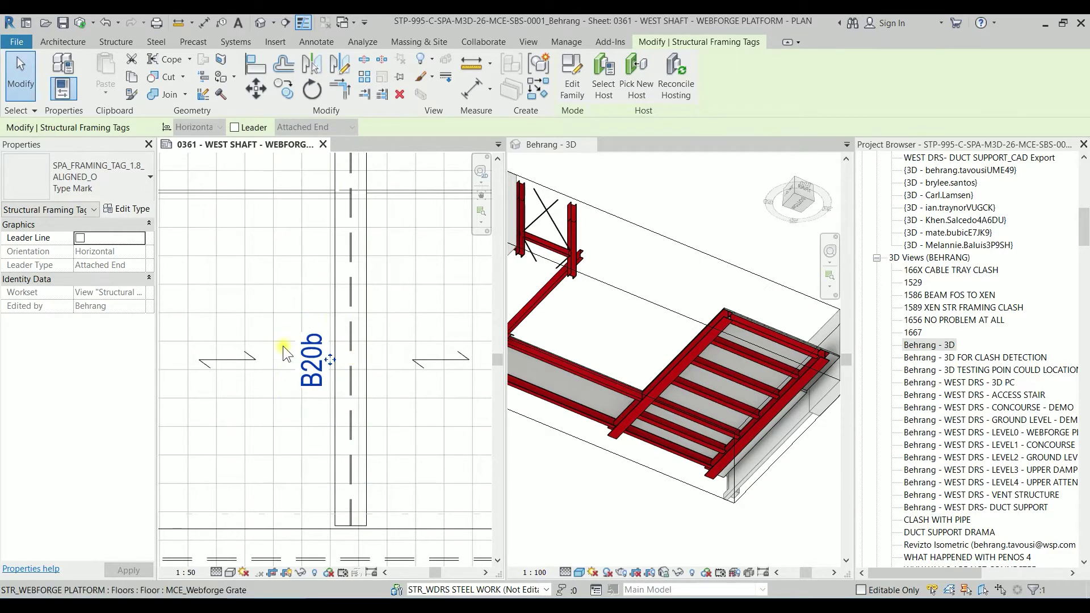
click(120, 193)
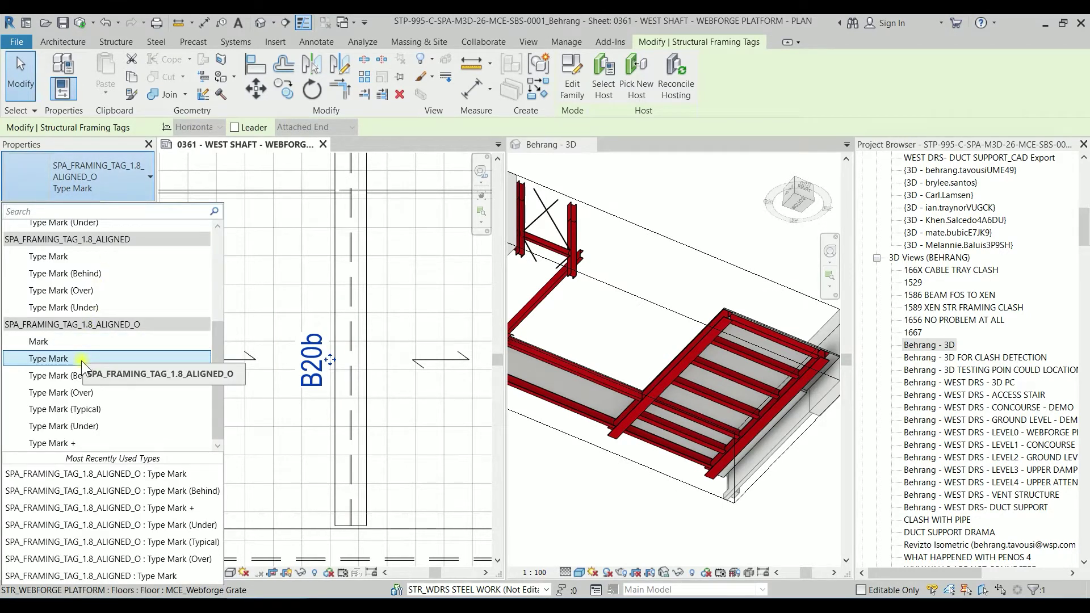
click(294, 293)
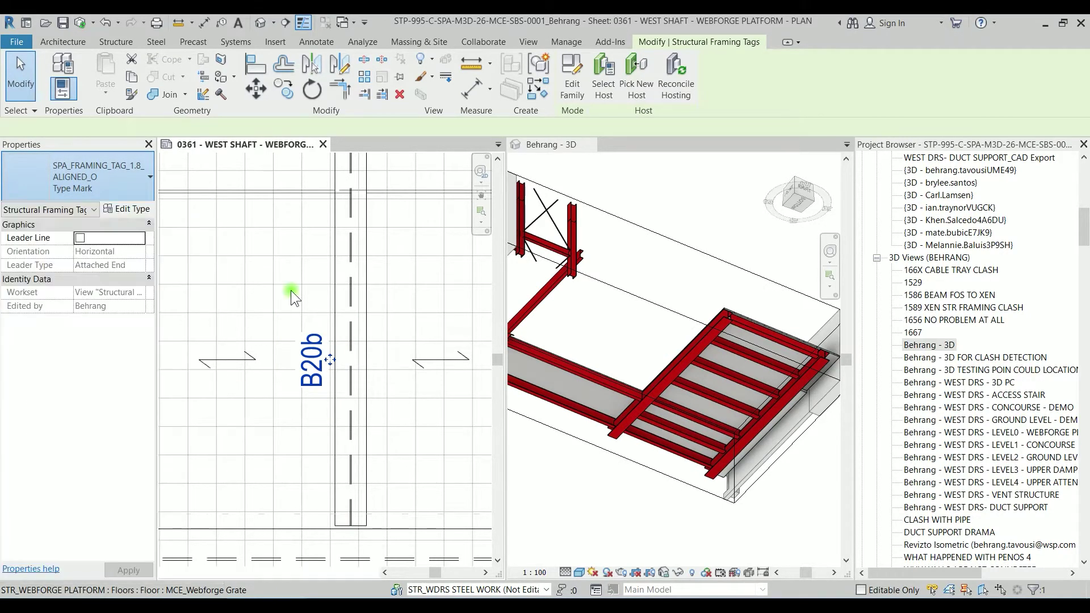
click(310, 291)
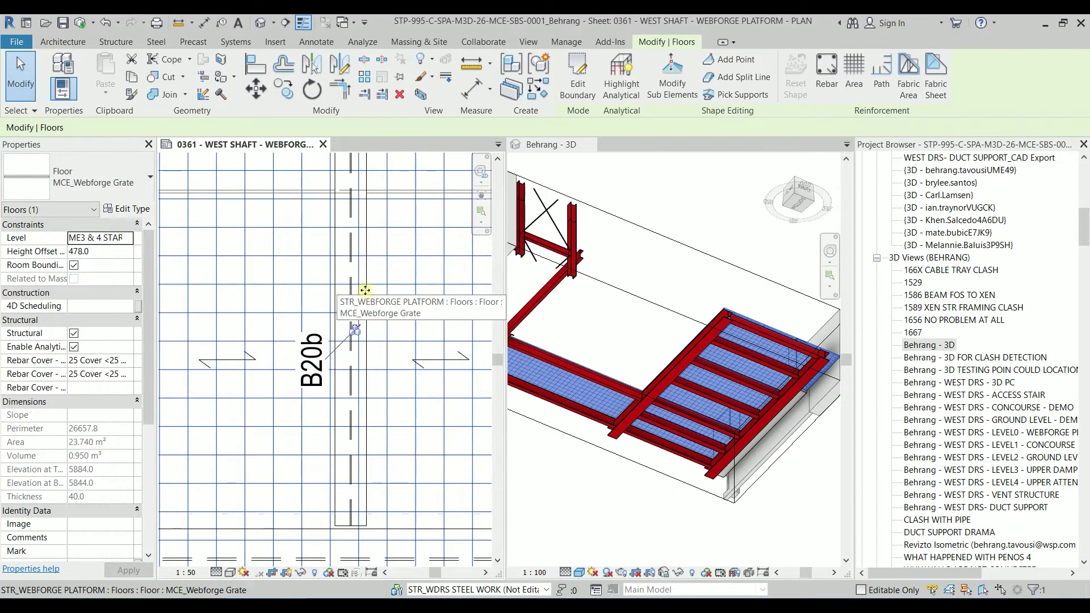
click(397, 313)
scroll(398, 312, down, 3)
scroll(357, 323, up, 5)
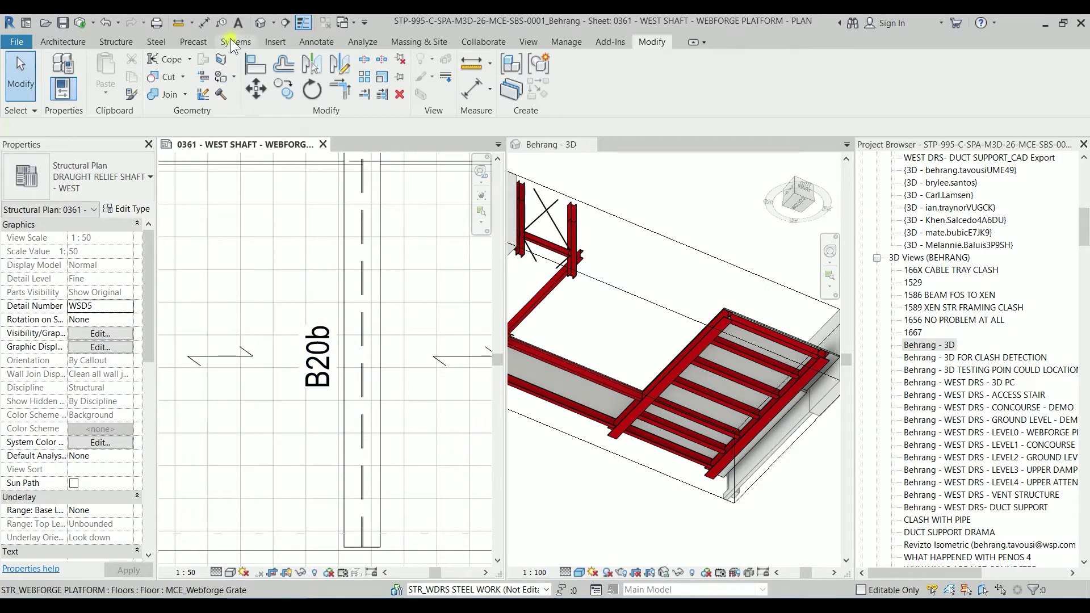
Step: Place a text note reading * beside the B20b beam tag
click(238, 23)
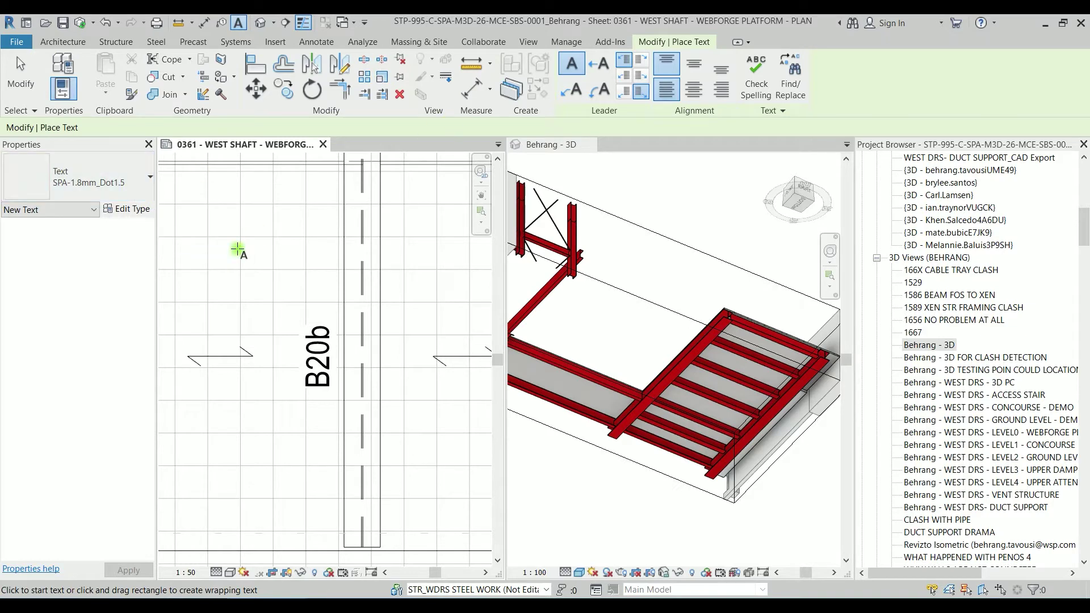
click(238, 248)
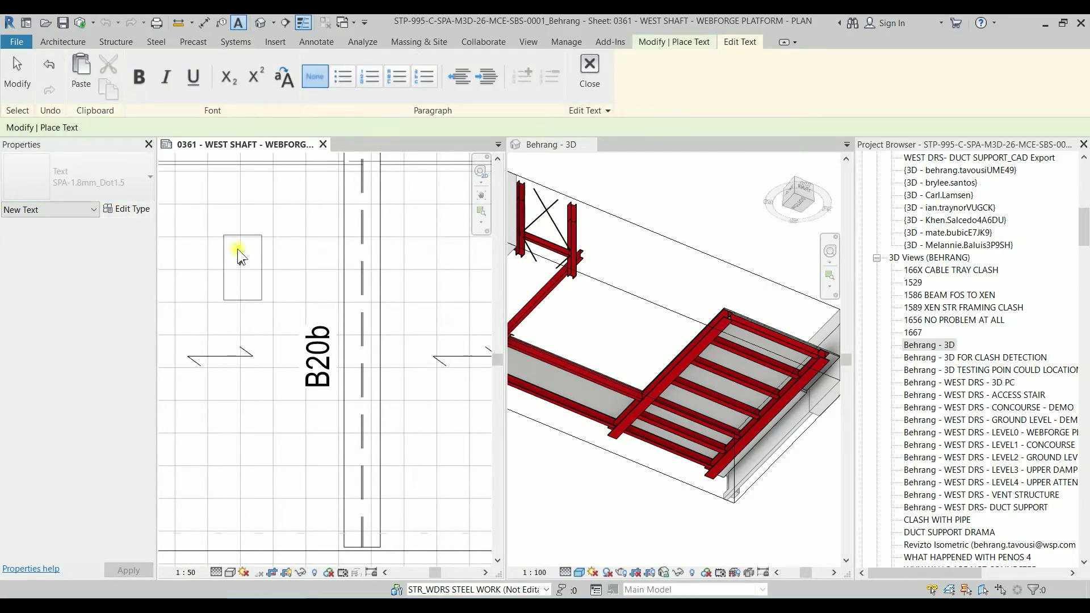
text(*)
click(284, 234)
Step: Move the asterisk note onto the top of the B20b tag so it reads B20b*
drag(263, 242, 175, 223)
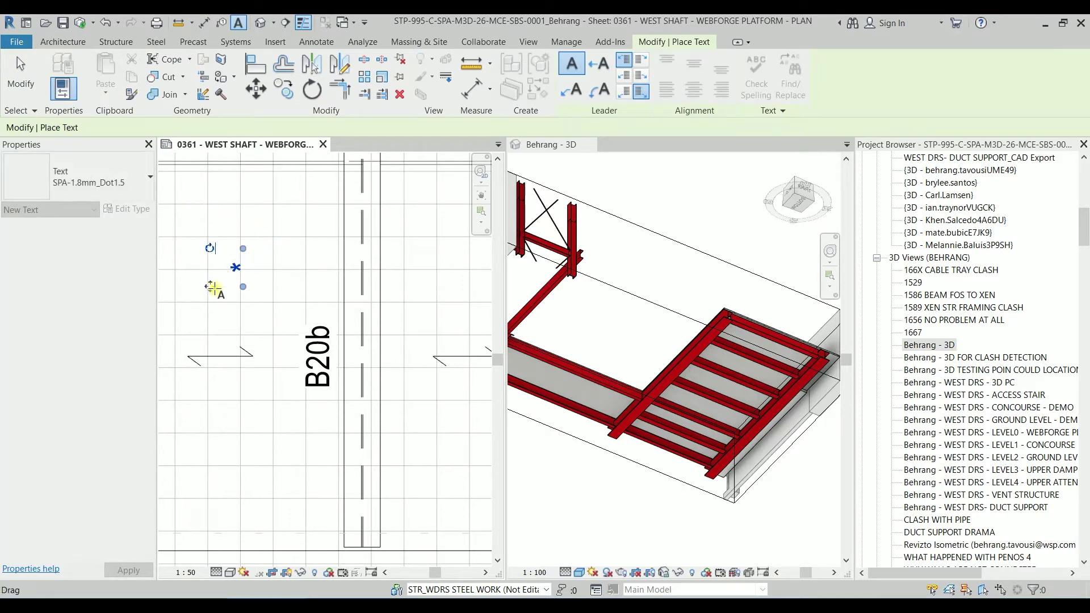
drag(210, 286, 281, 340)
key(Escape)
scroll(347, 364, down, 2)
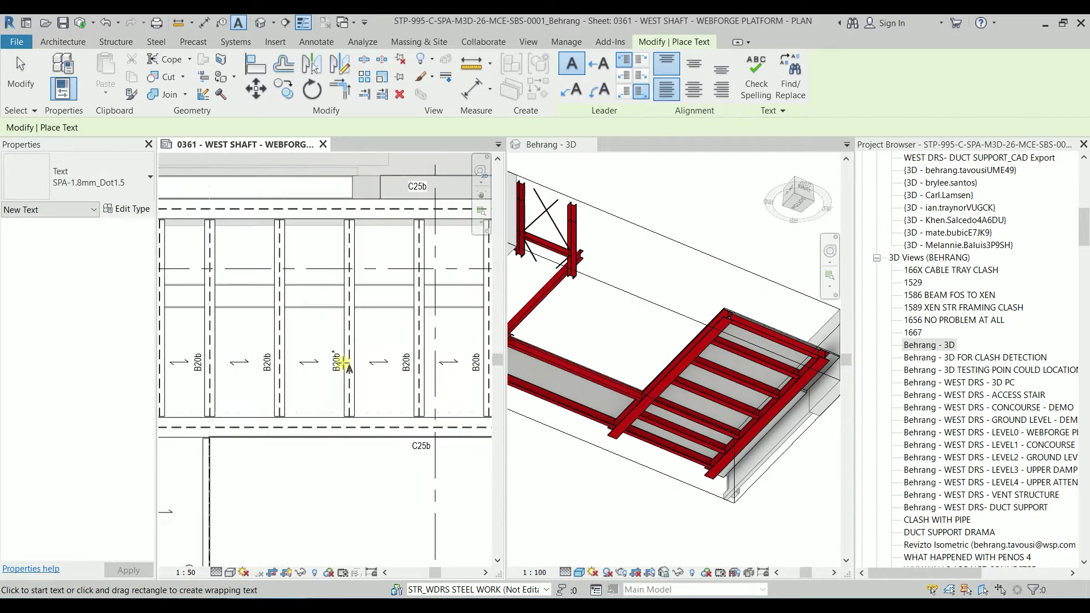
key(Escape)
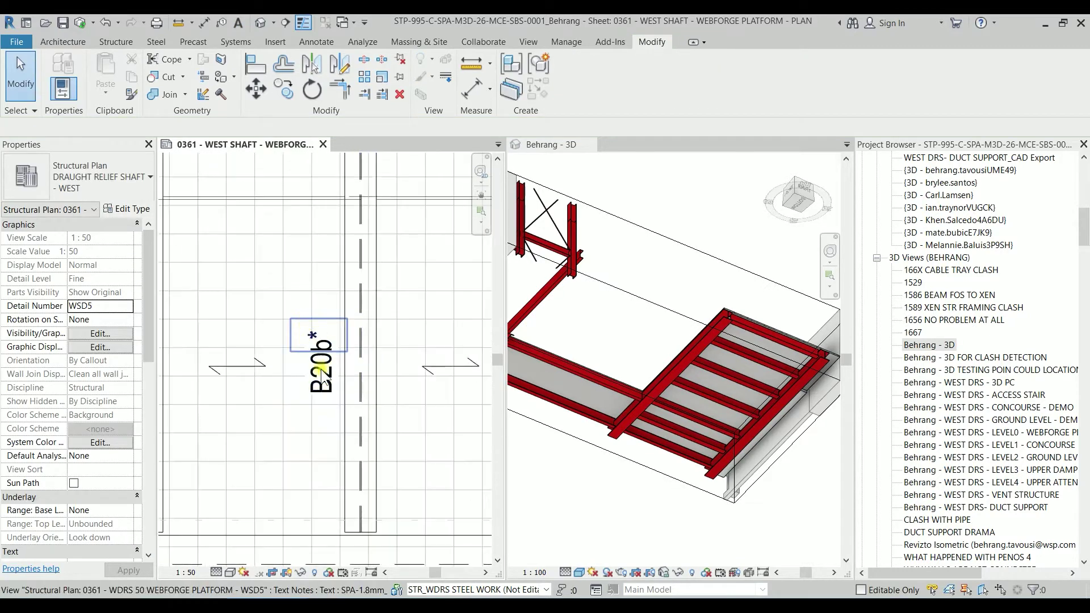
scroll(331, 370, down, 3)
scroll(316, 360, up, 2)
scroll(322, 365, down, 4)
scroll(335, 329, up, 1)
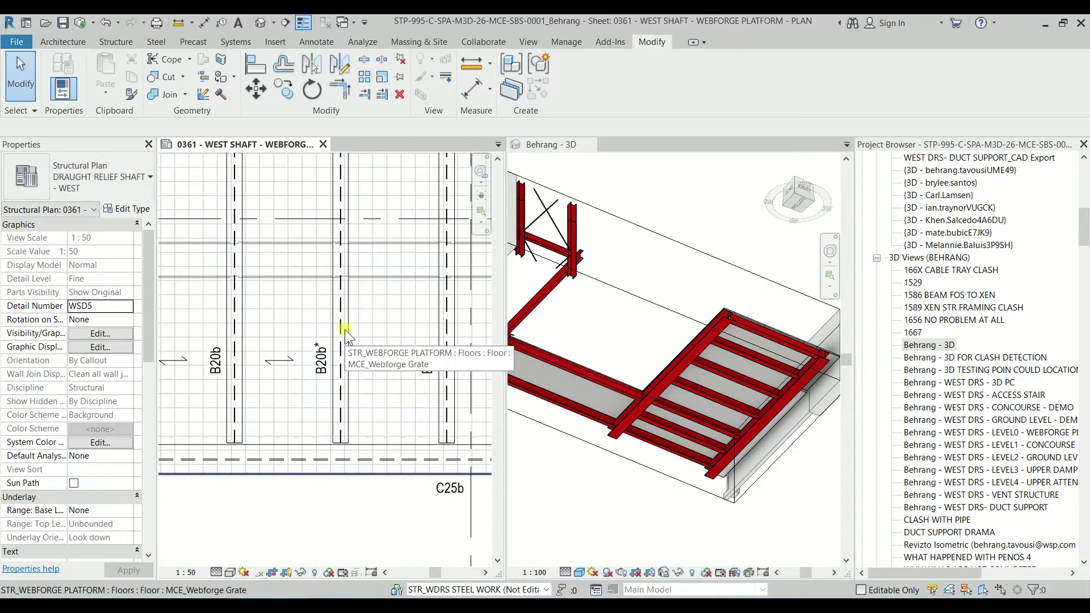
Step: Try shortening the B20b* beam from its top end, then undo the change
click(342, 327)
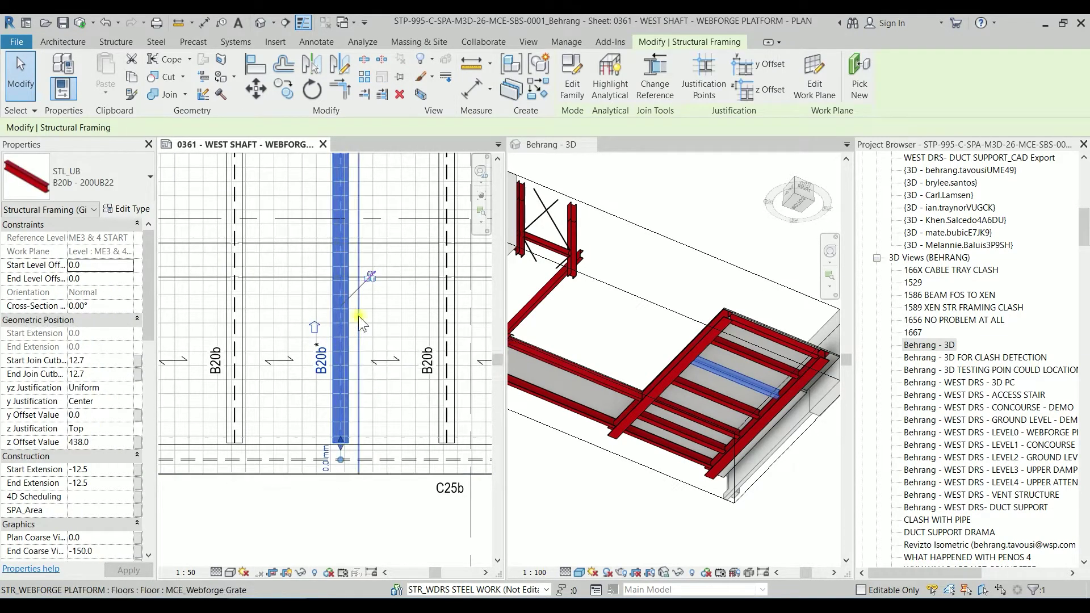
scroll(353, 298, down, 2)
drag(332, 223, 370, 447)
scroll(341, 421, up, 1)
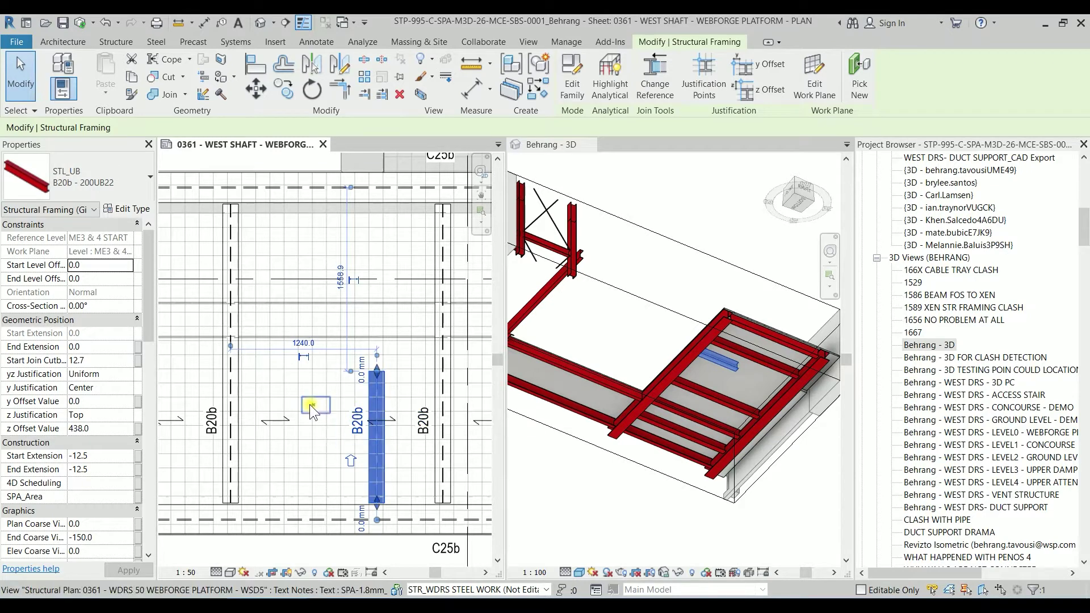
scroll(311, 406, up, 1)
scroll(309, 404, up, 1)
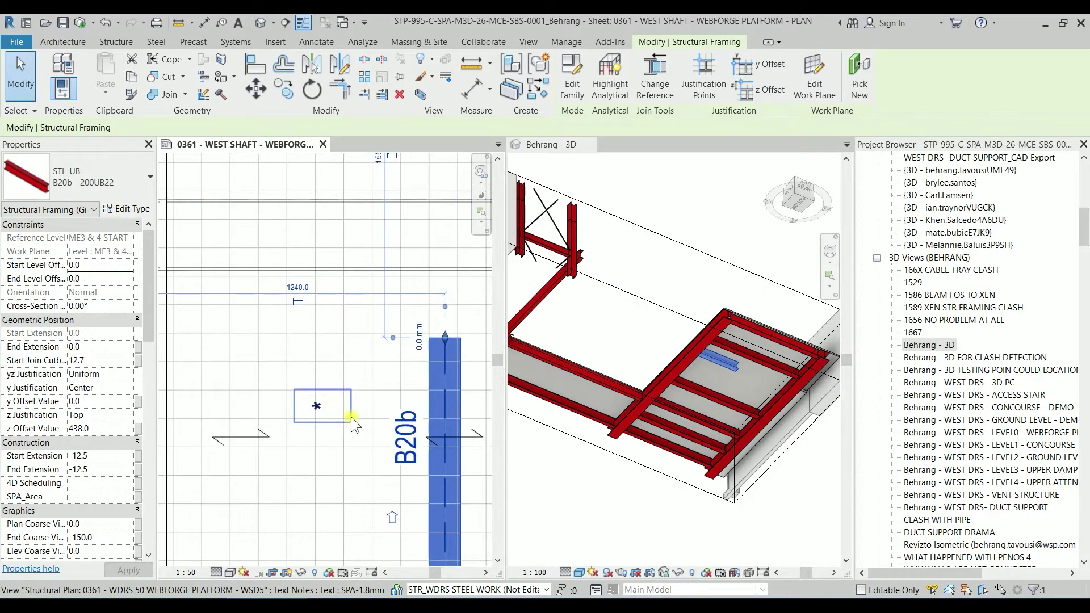
scroll(351, 417, down, 2)
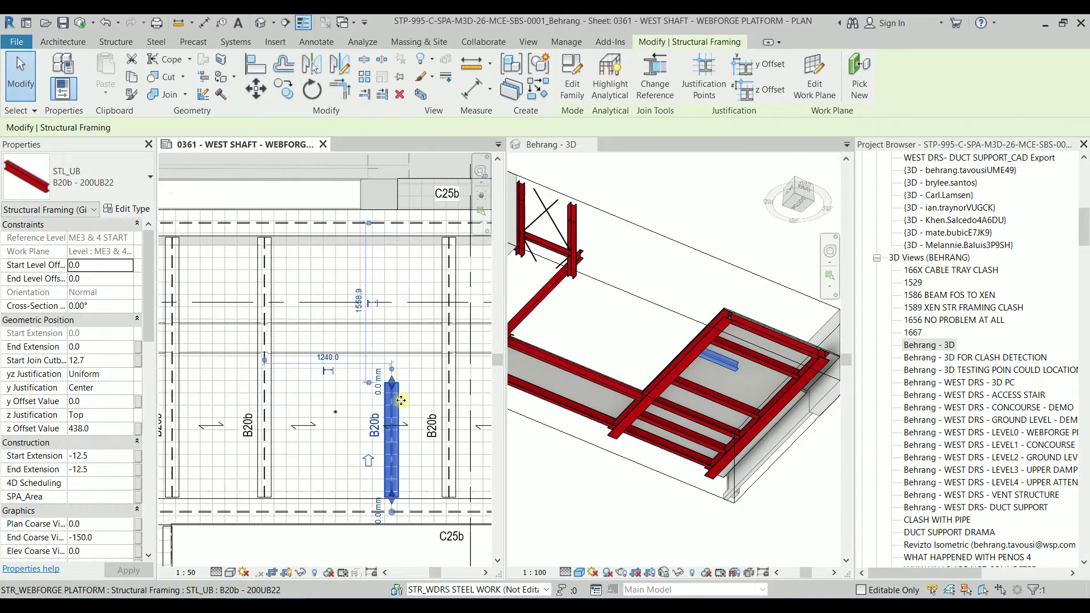
key(ctrl+z)
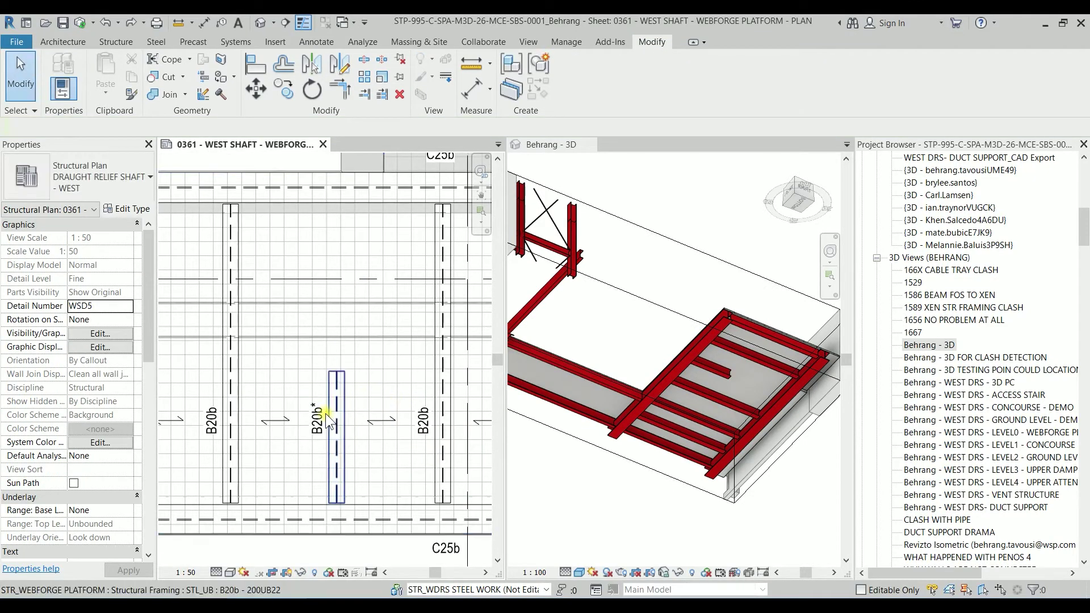
scroll(312, 406, up, 2)
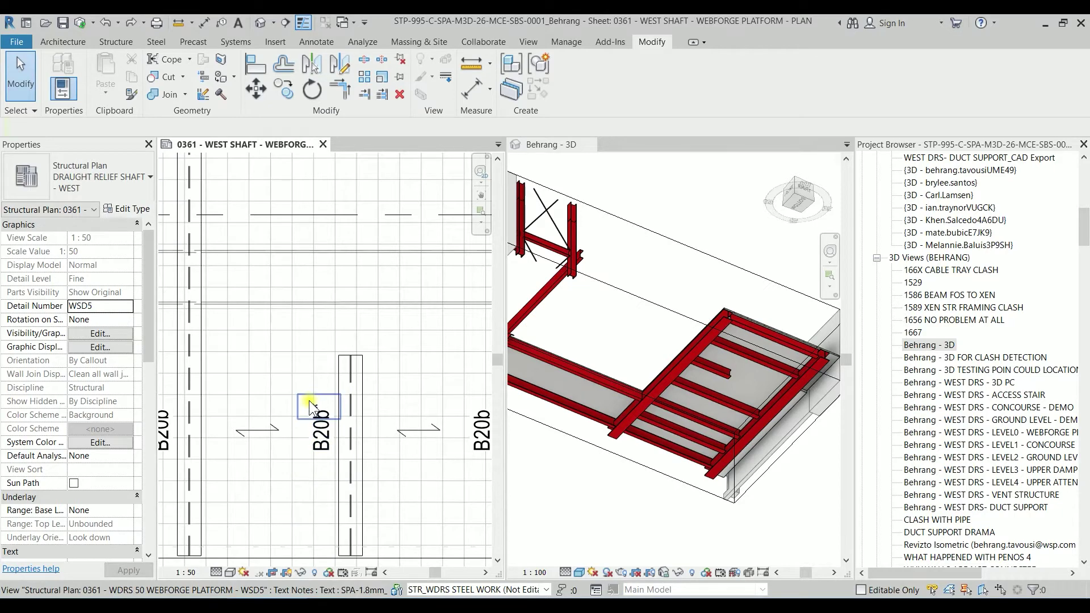
scroll(314, 408, up, 3)
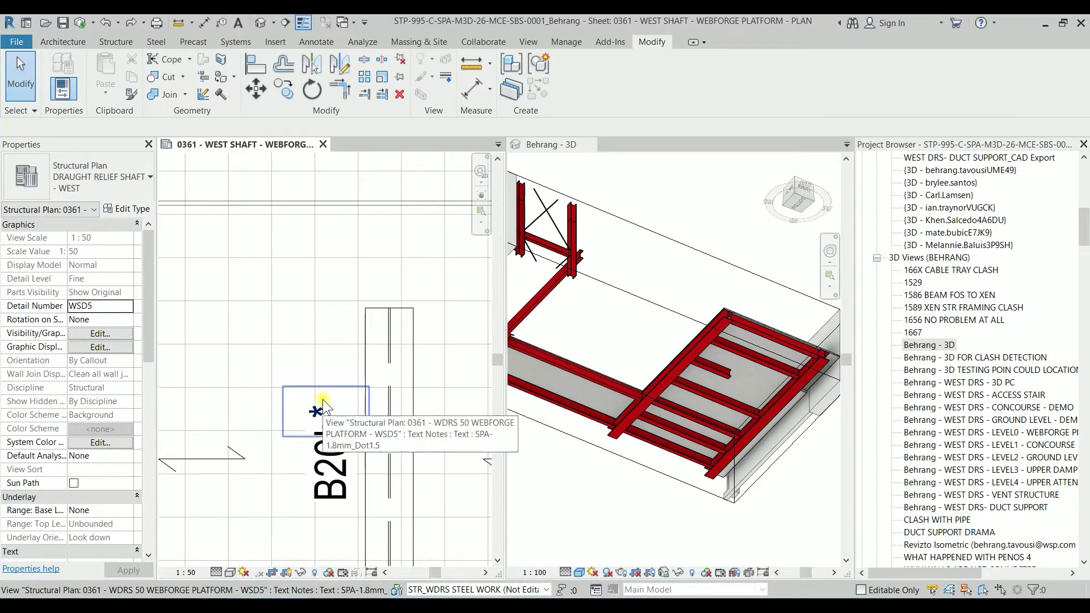
Step: Delete the stray asterisk note beside the B20b tag and check the platform plan
click(321, 401)
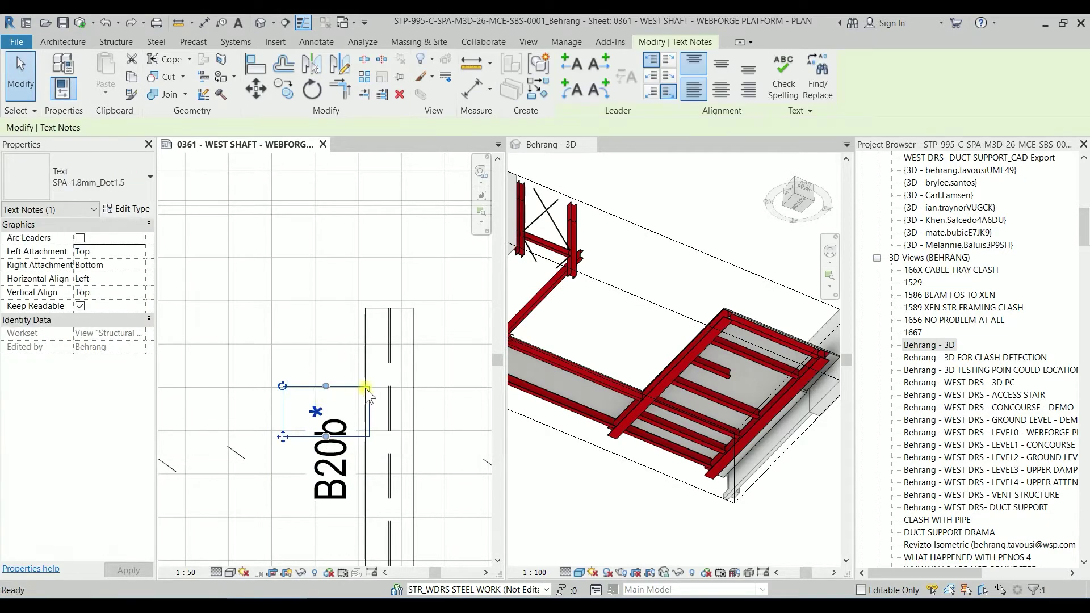
key(Delete)
scroll(366, 386, down, 5)
middle_drag(369, 386, 376, 434)
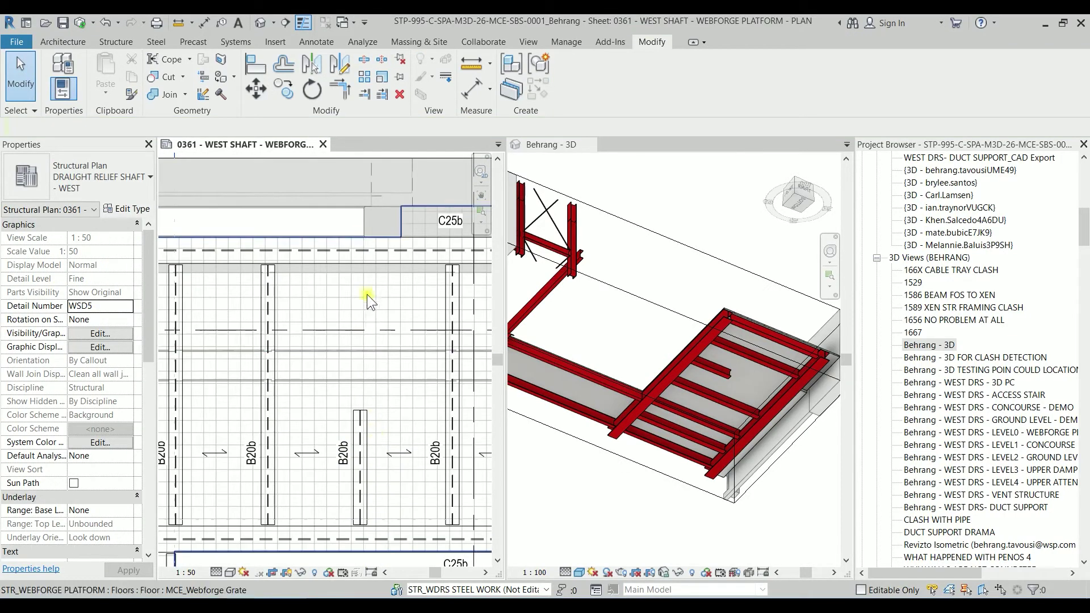
scroll(372, 273, up, 2)
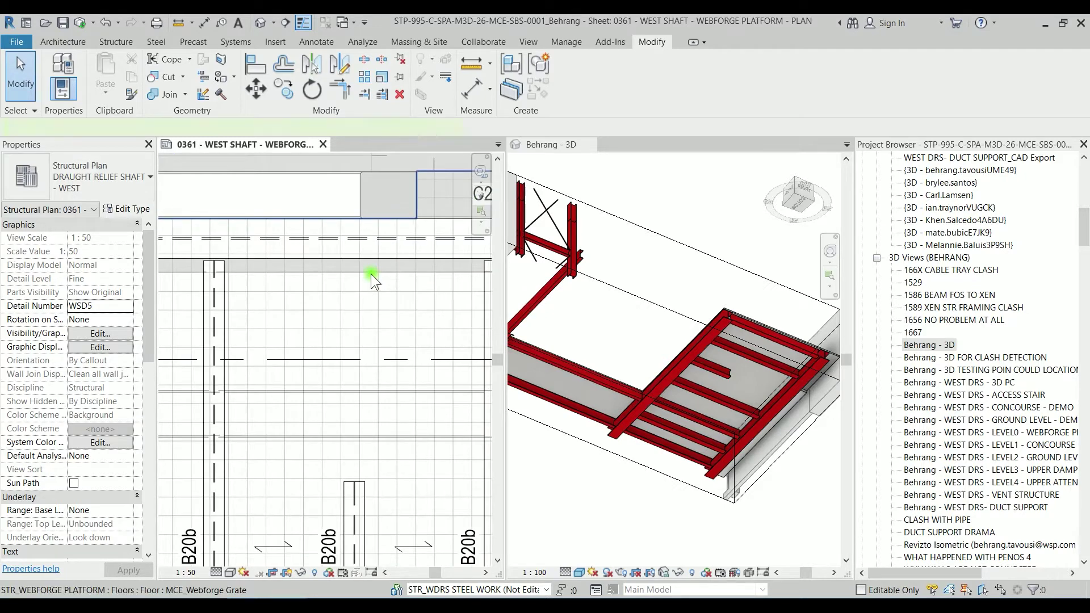
click(371, 273)
key(Escape)
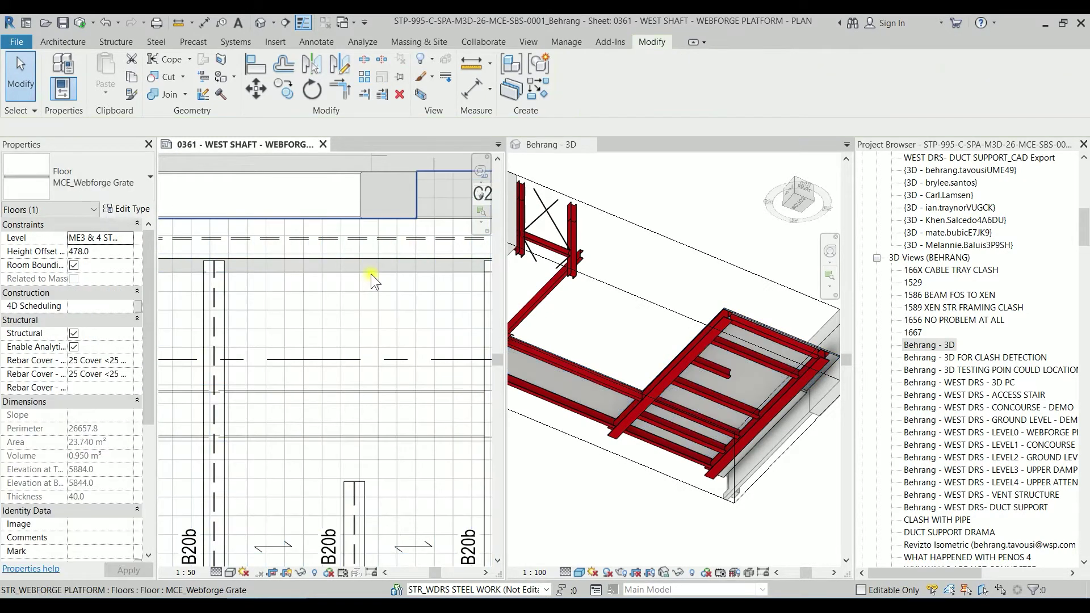
scroll(359, 315, down, 3)
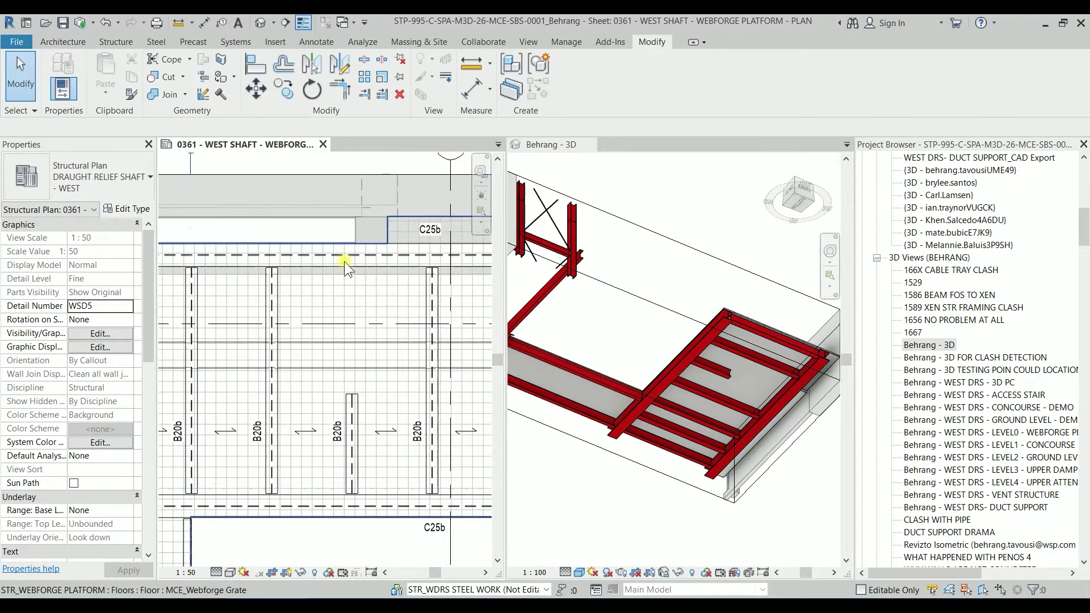
Step: Open the SPA_FRAMING_TAG_1.8_ALIGNED_O family from the B20b beam tag with Edit Family
click(381, 94)
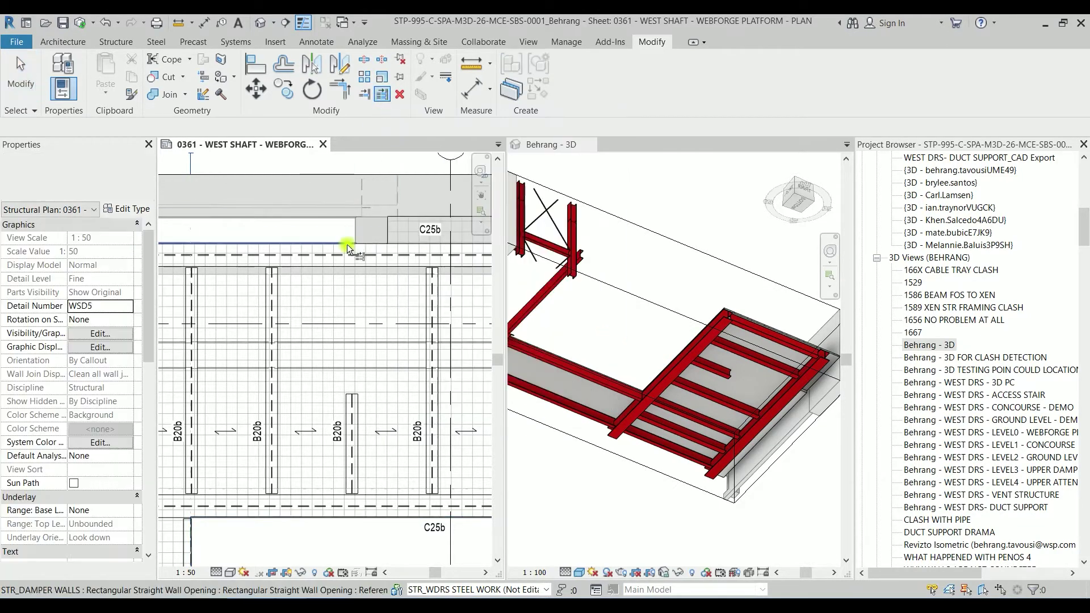
scroll(357, 267, up, 3)
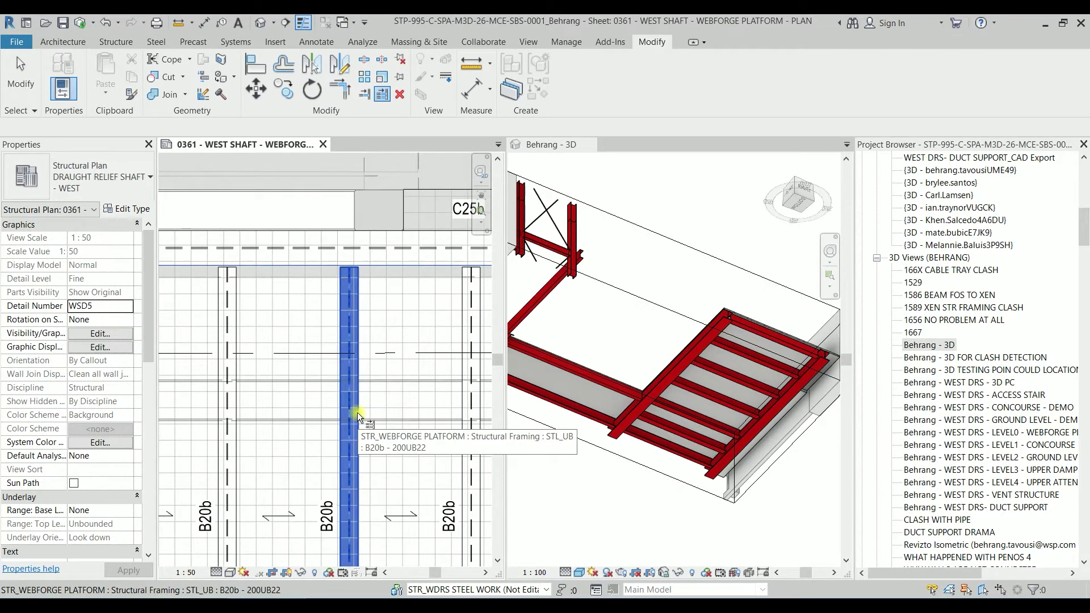
click(328, 520)
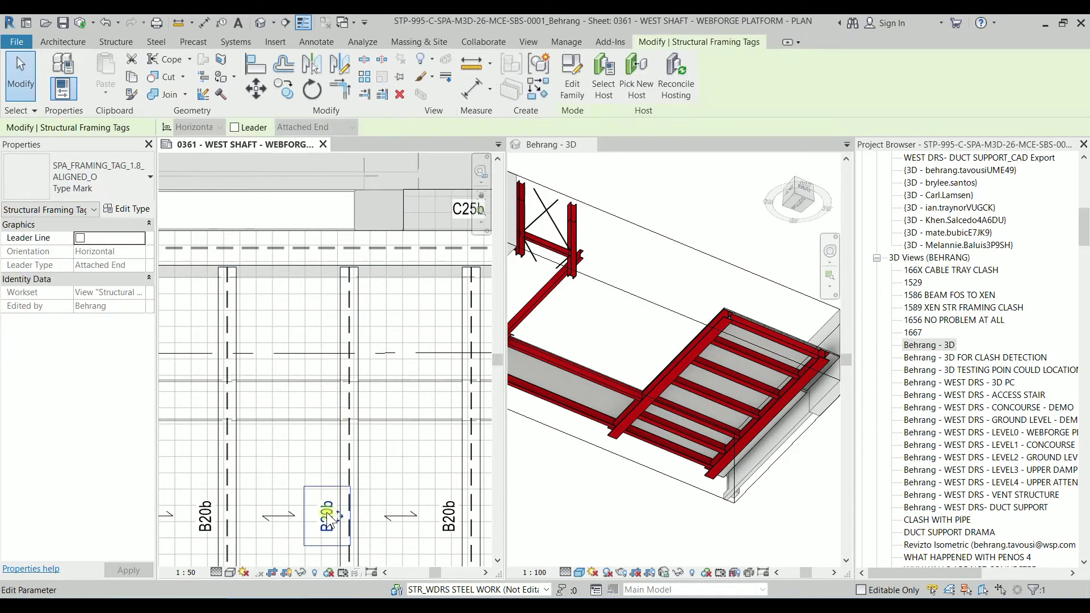
click(575, 91)
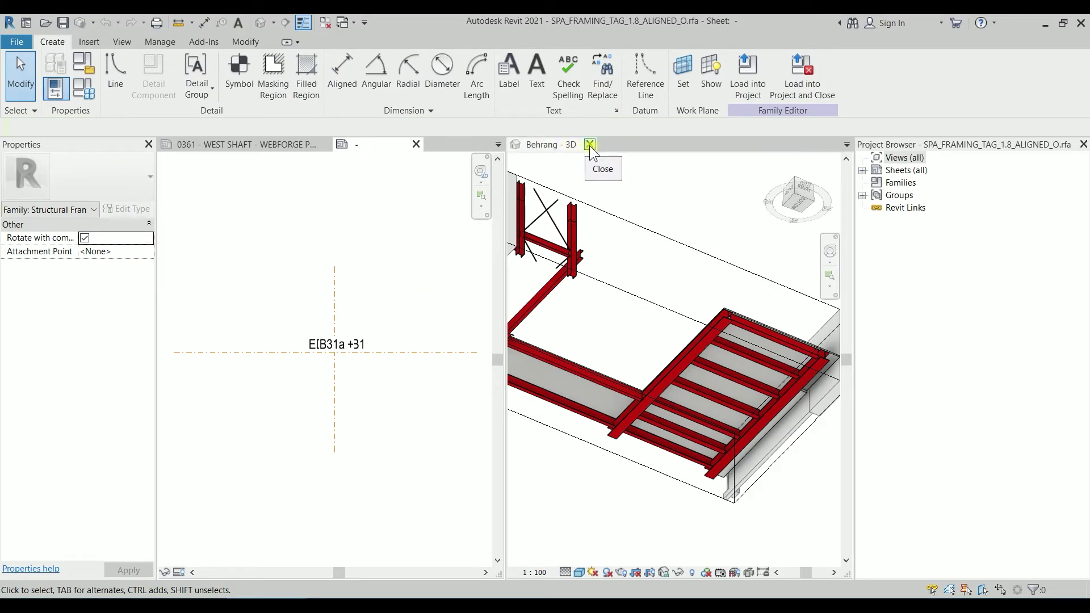
Step: Close the Behrang - 3D view and try rearranging the overlapping tag labels, then undo
click(654, 373)
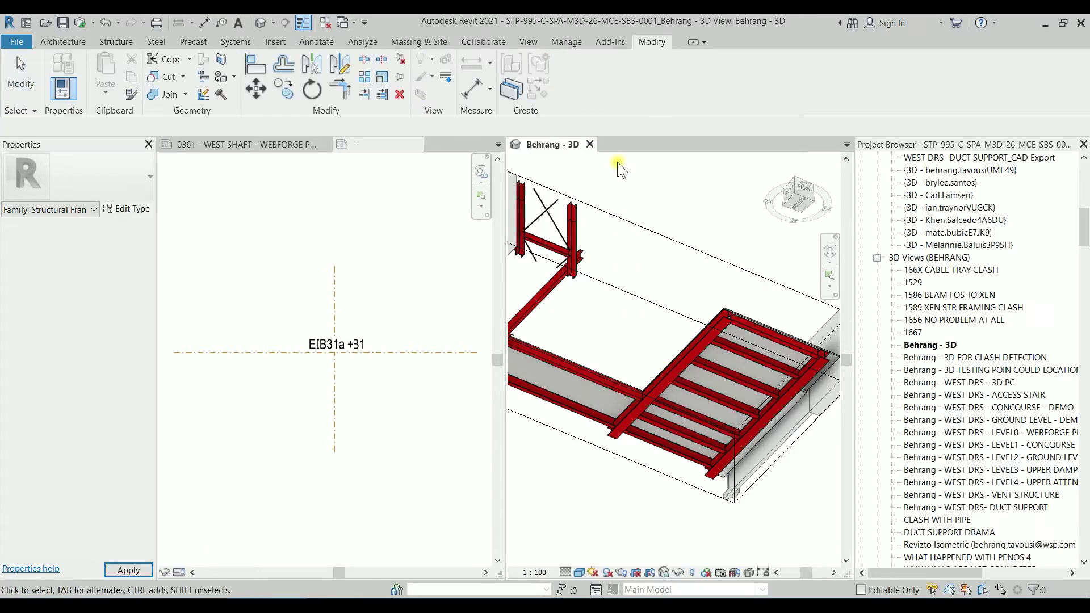
click(590, 146)
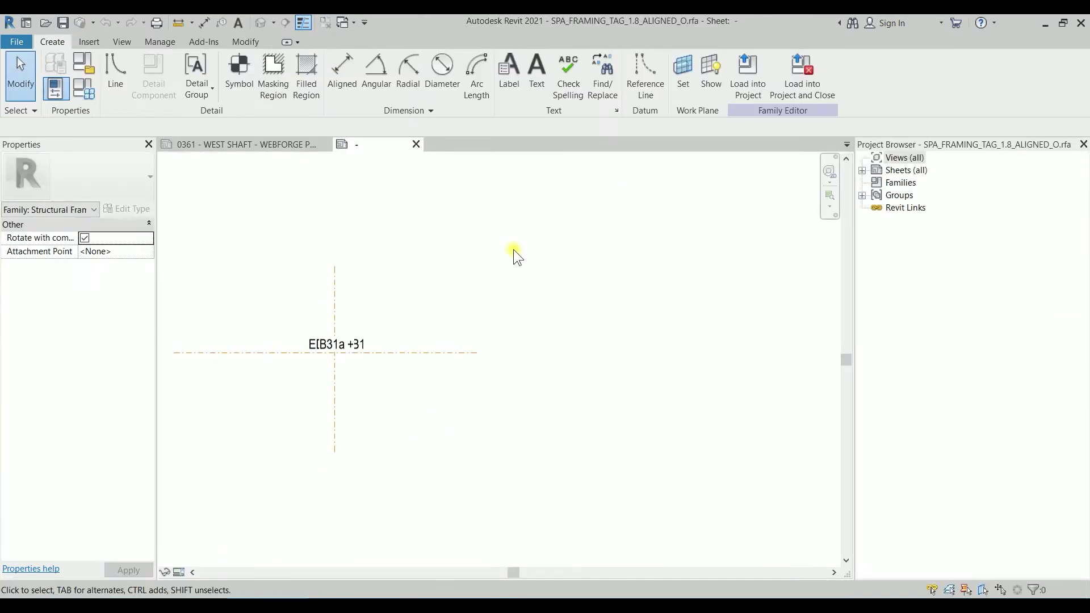
scroll(398, 315, down, 2)
click(386, 324)
scroll(388, 319, up, 6)
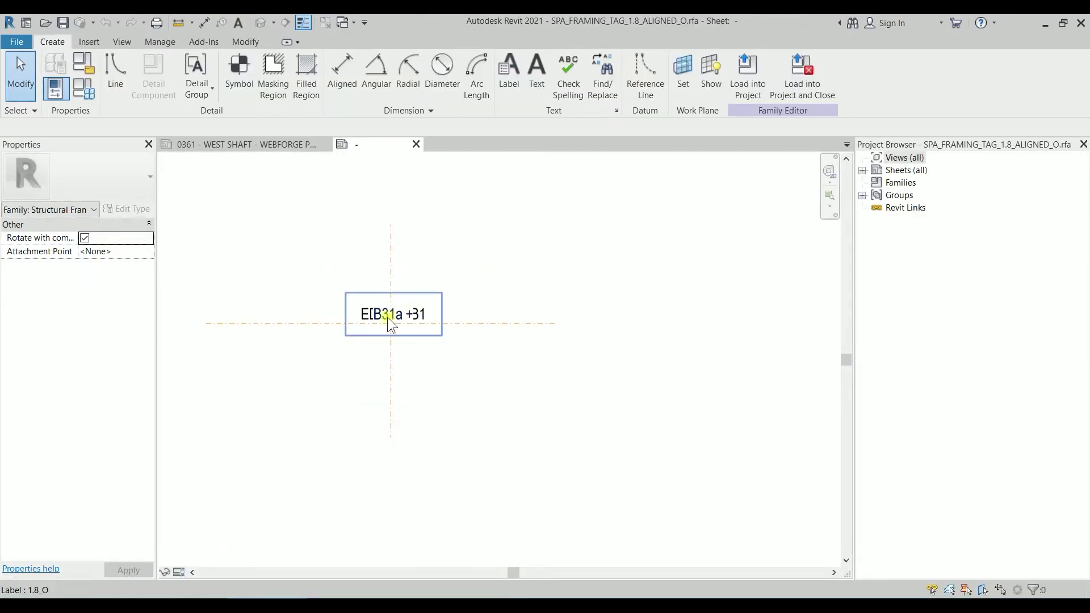
click(361, 283)
click(379, 322)
click(440, 338)
click(412, 312)
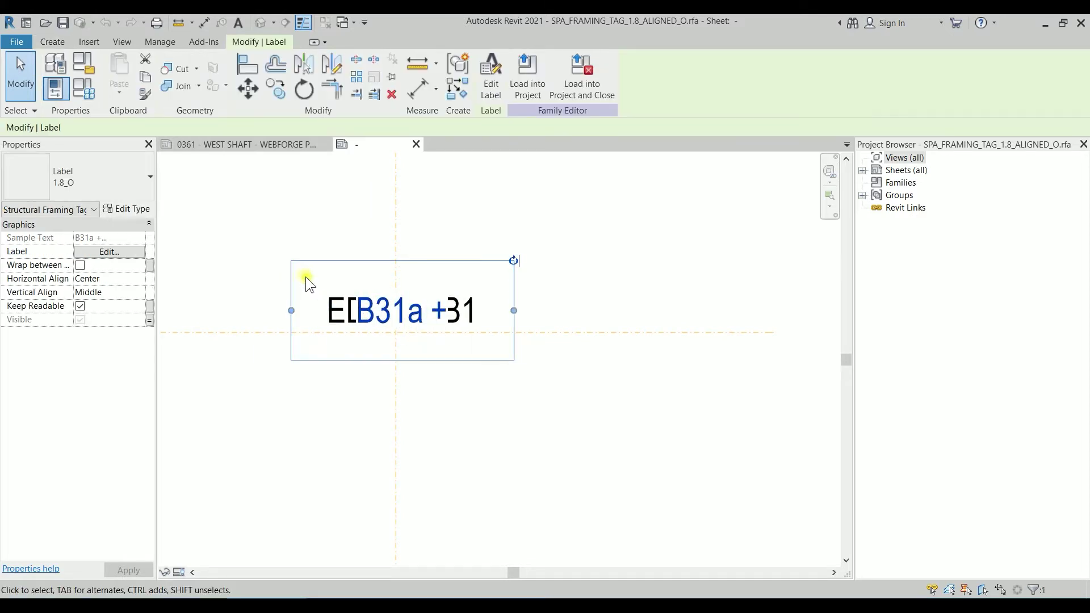
drag(412, 262, 407, 192)
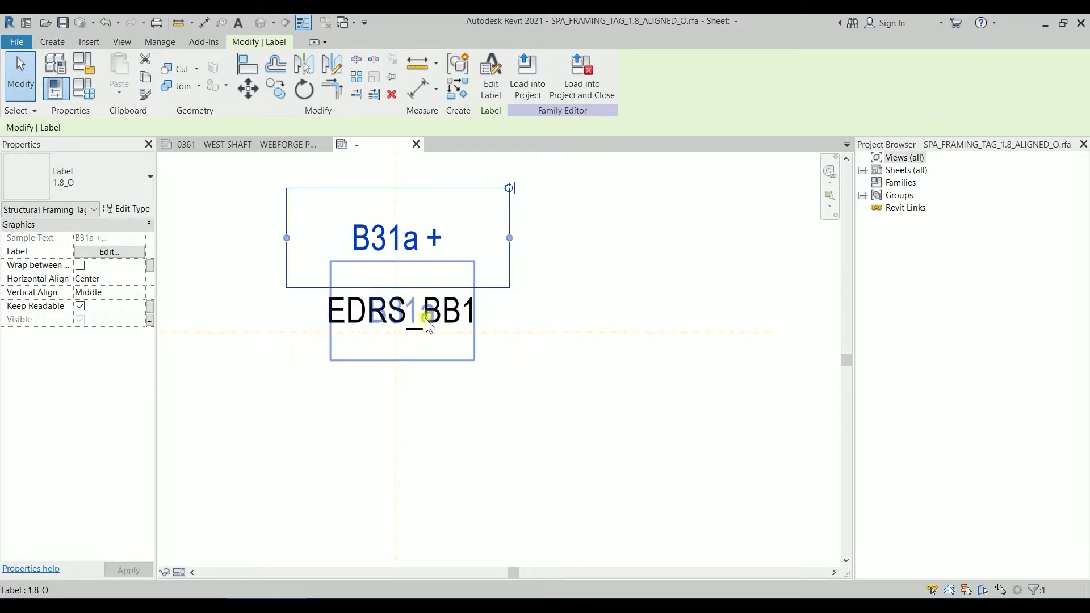
click(382, 296)
drag(391, 265, 393, 343)
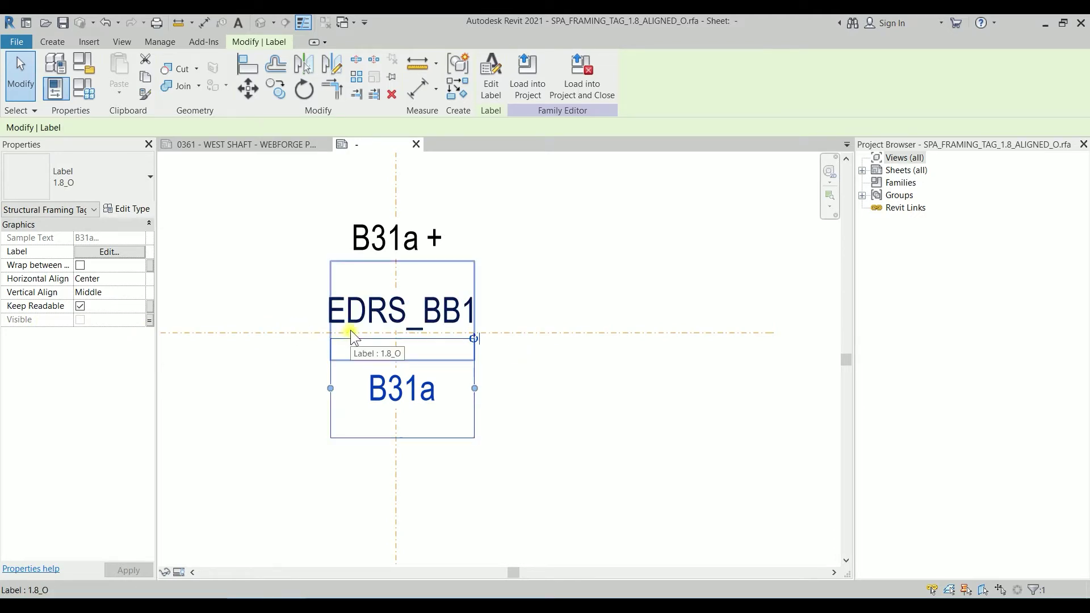
key(ctrl+z)
key(ctrl+z)
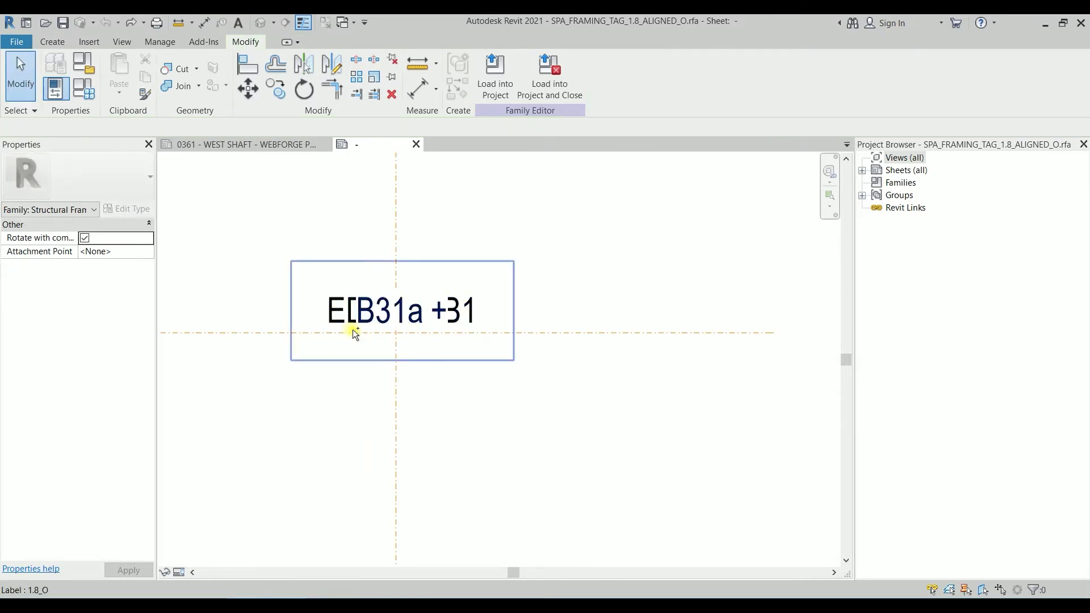
Step: Copy the B31a label to a spot below the original and select the copy
click(409, 313)
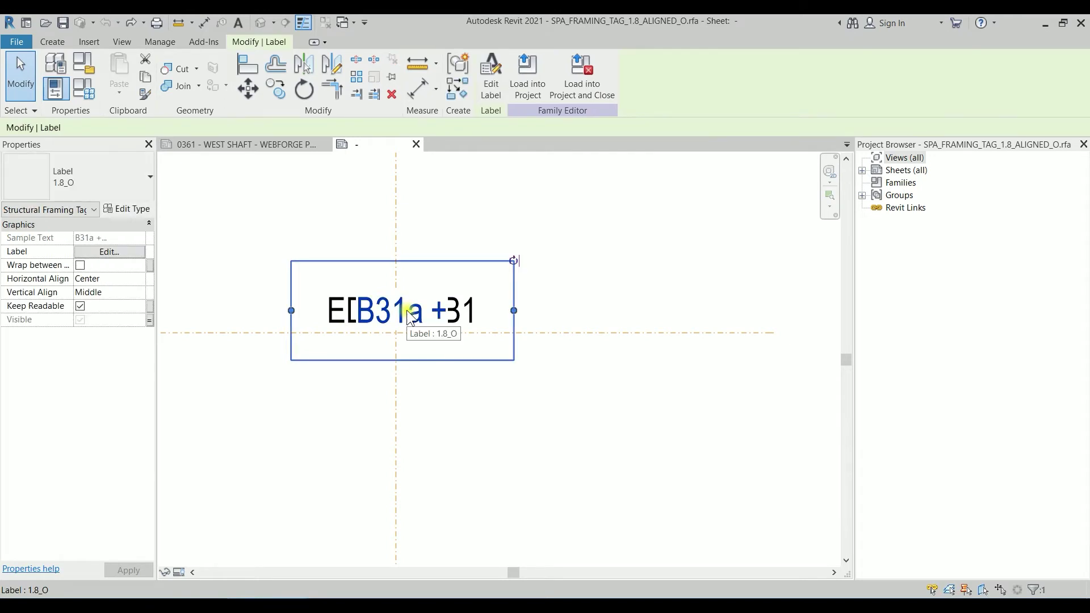
key(c)
key(o)
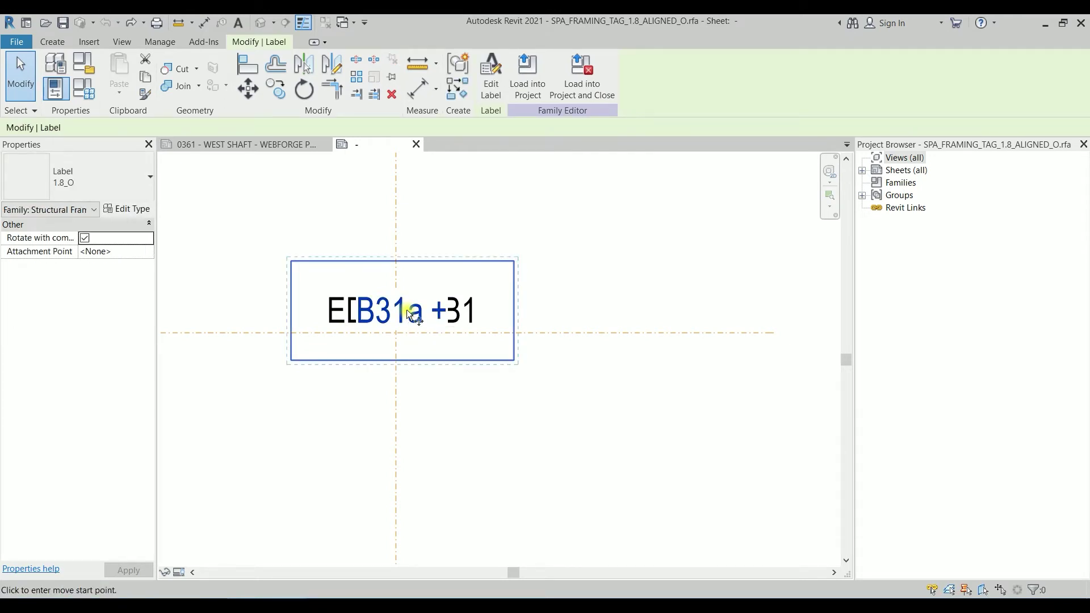
click(407, 309)
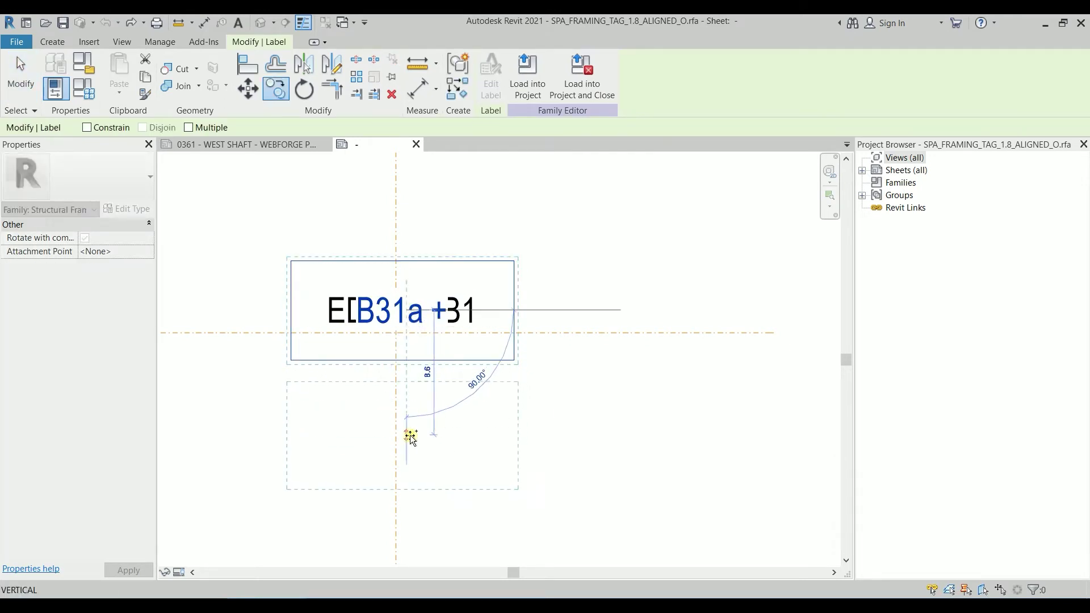
click(404, 440)
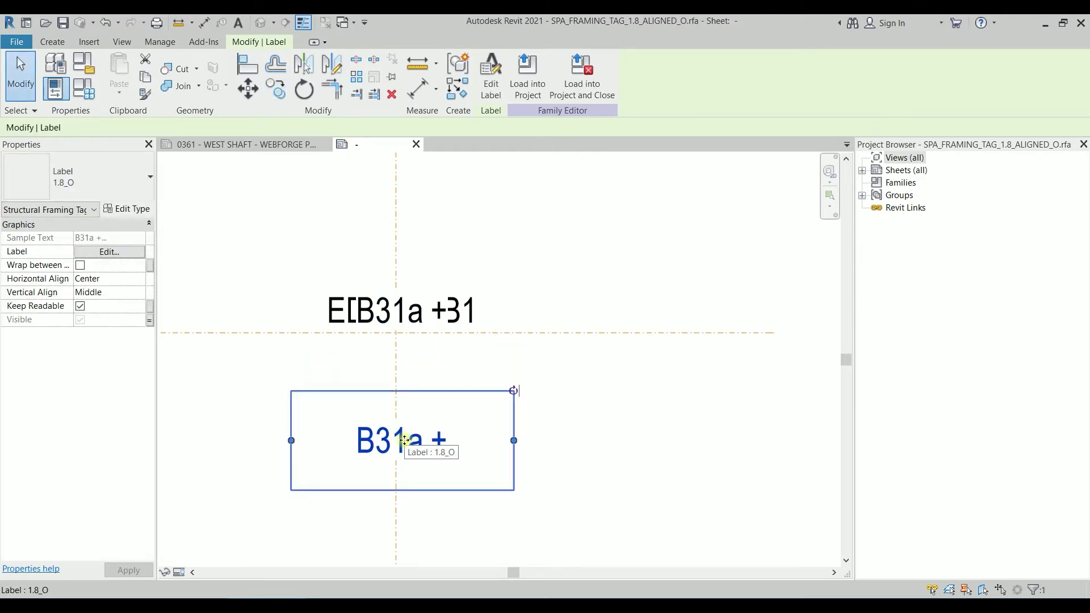
key(Escape)
click(414, 443)
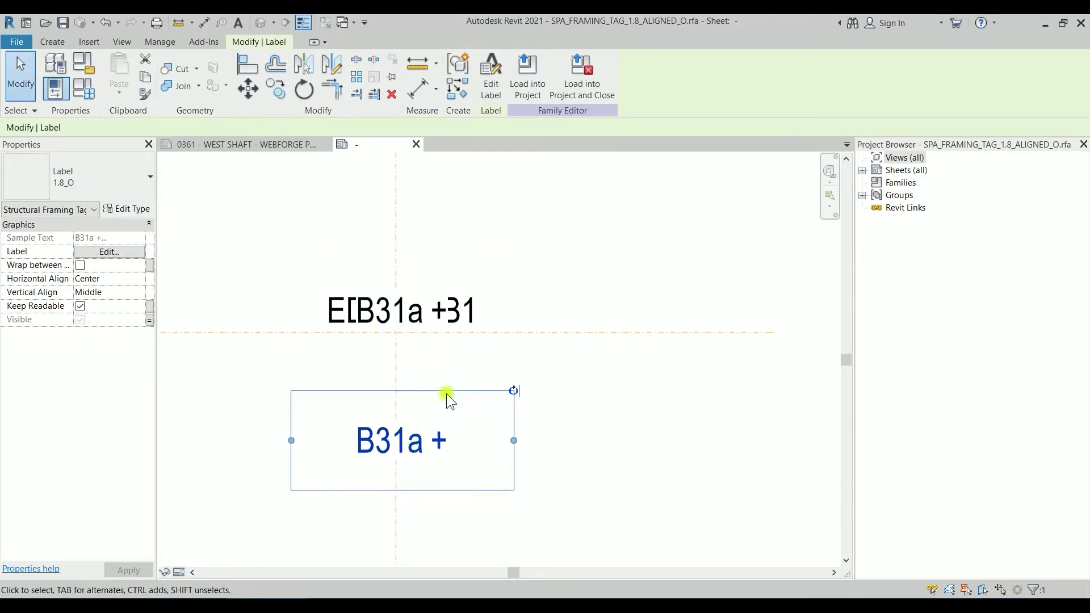
Step: Change the copied label's Type Mark suffix from + to * in Edit Label
click(491, 90)
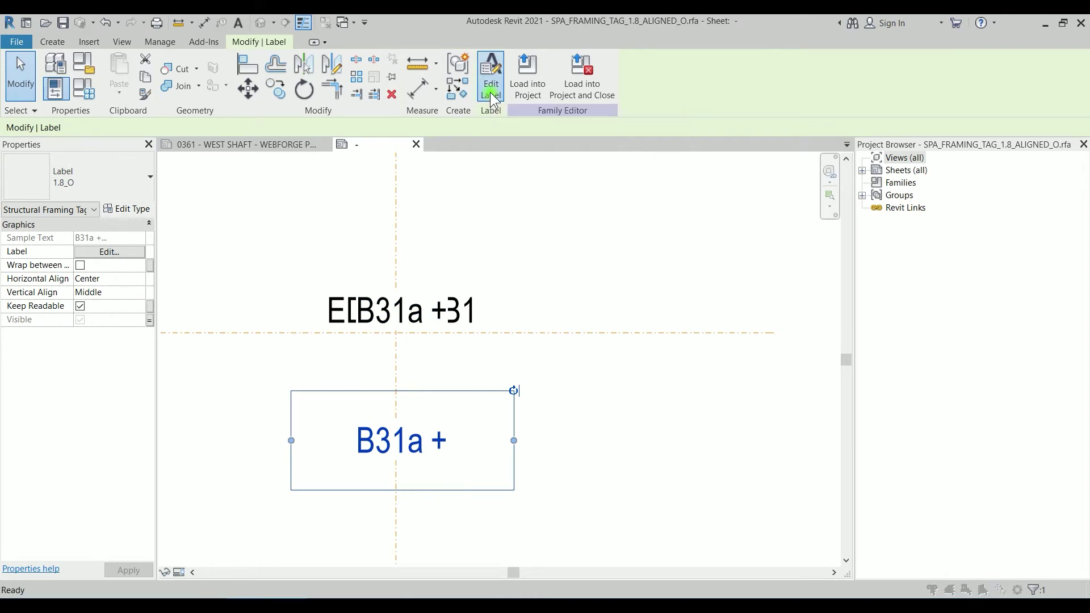
click(756, 255)
text(*)
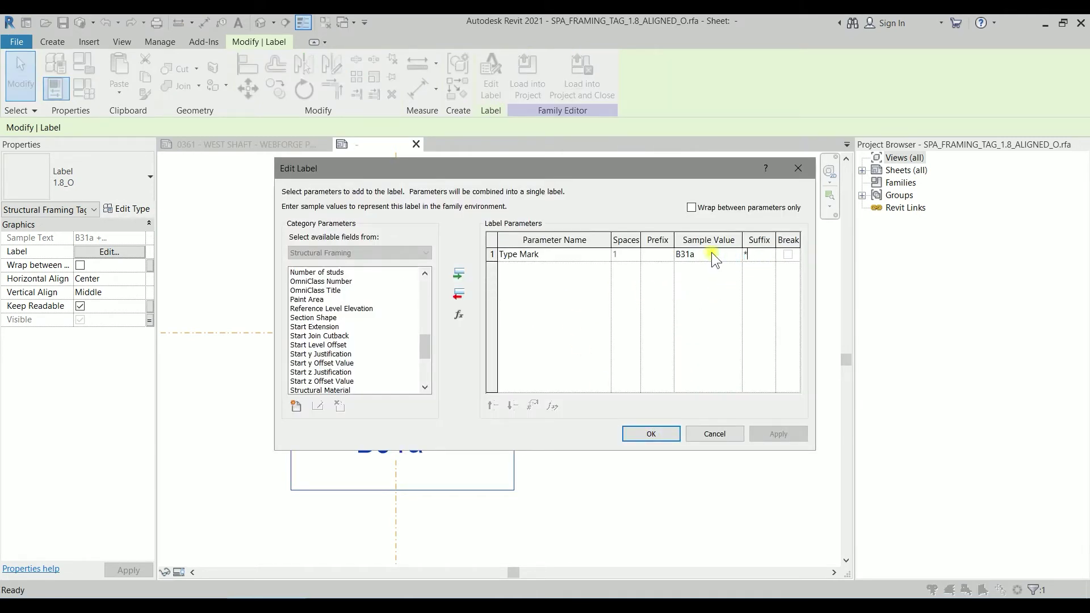
click(662, 433)
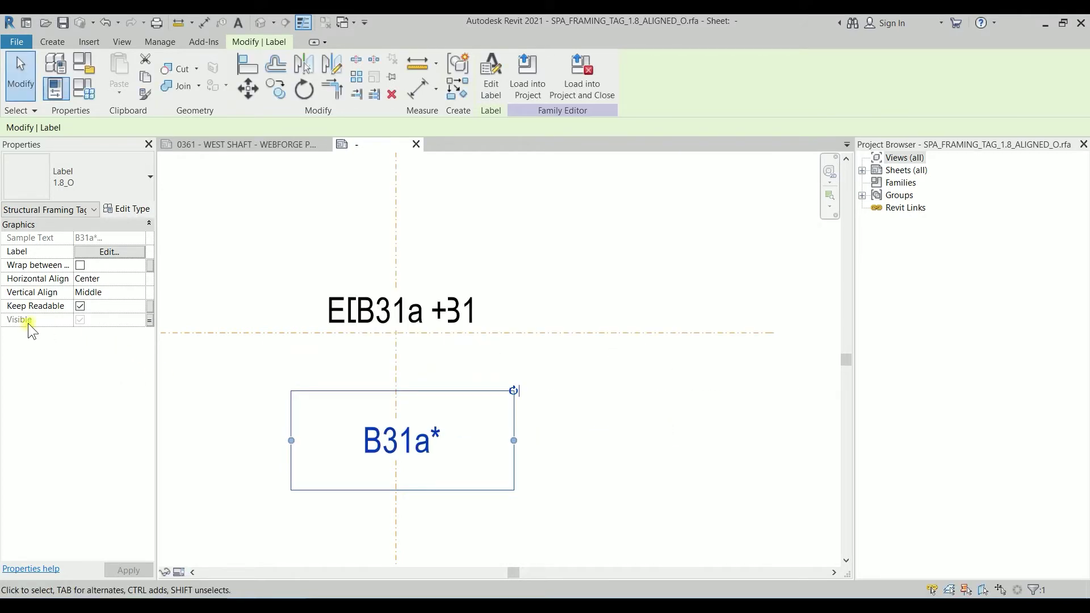
Step: Link the label's visibility to a new Yes/No type parameter TypeMark* grouped under Graphics
click(149, 321)
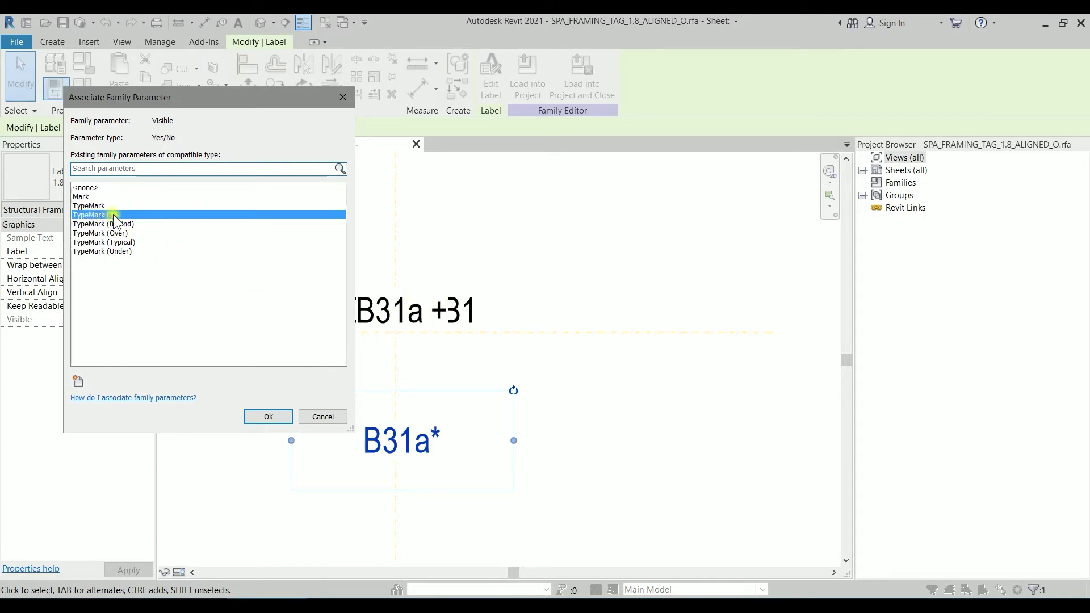
click(79, 381)
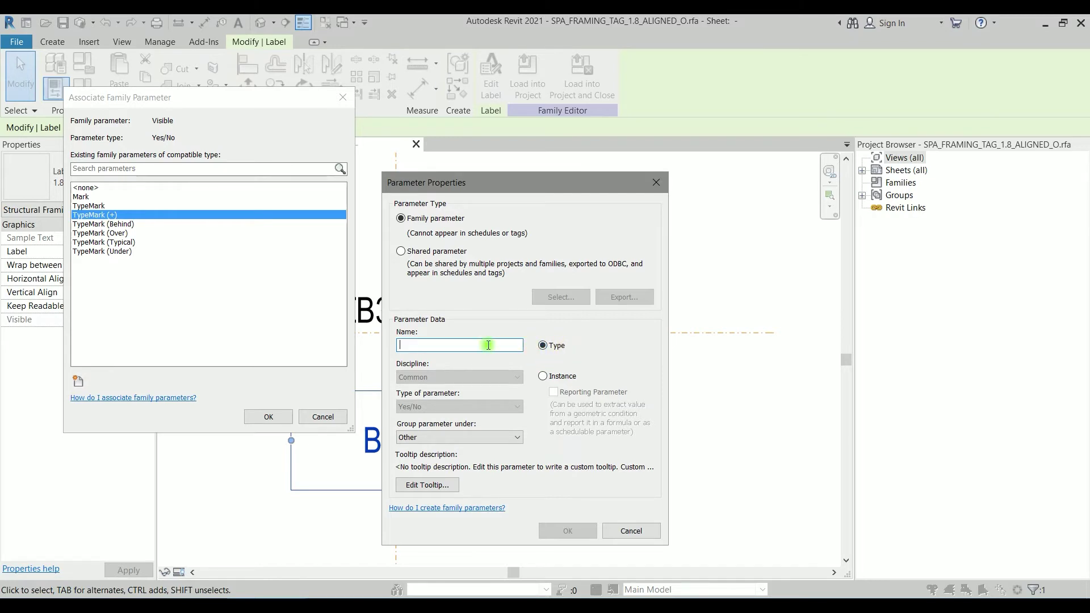
text(Type)
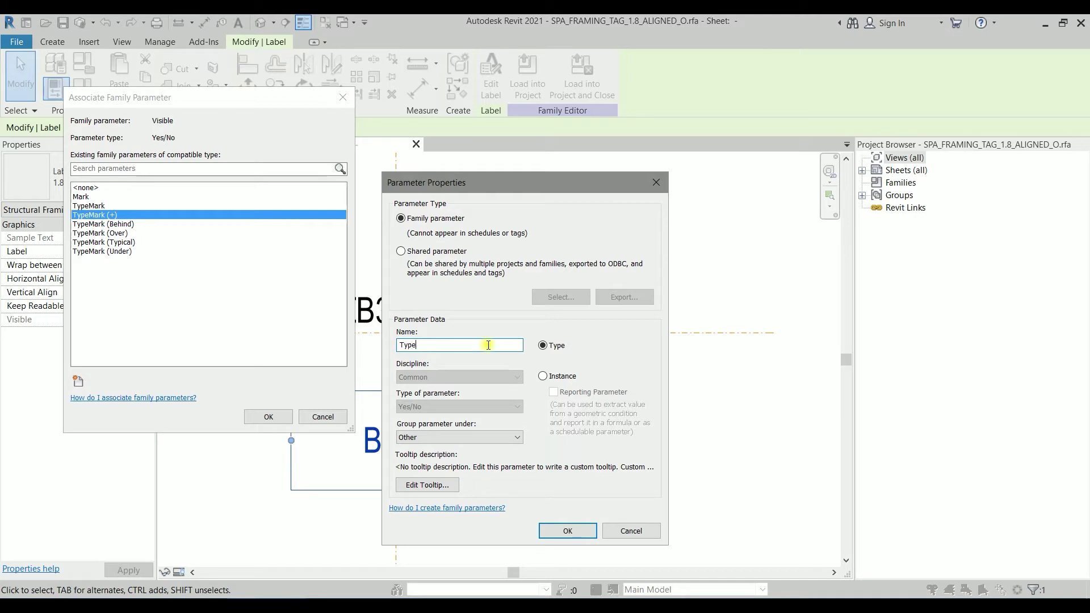
text(Mark*)
click(477, 439)
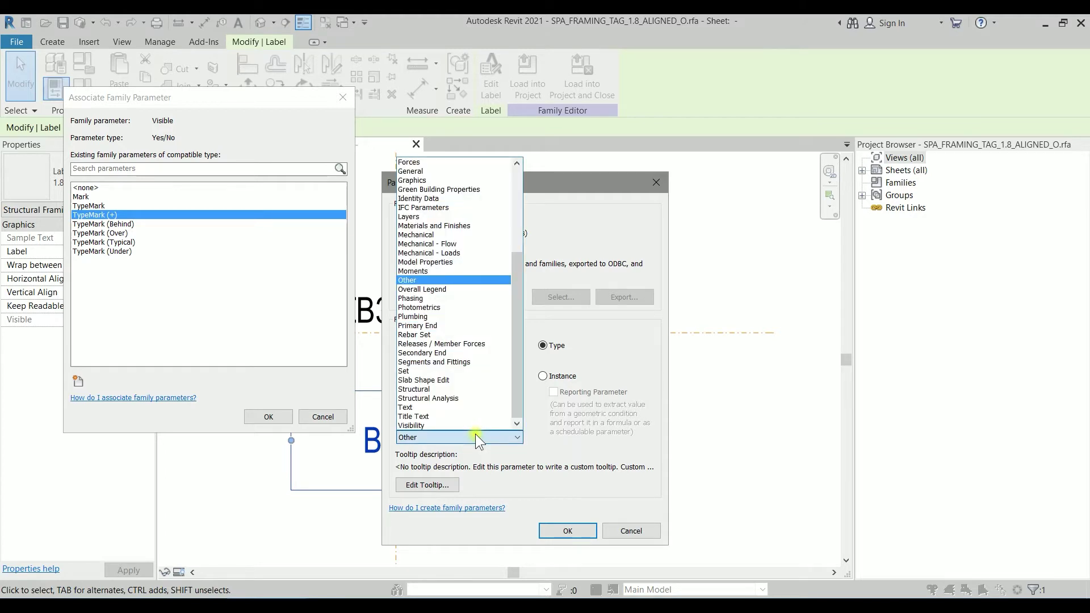
click(438, 180)
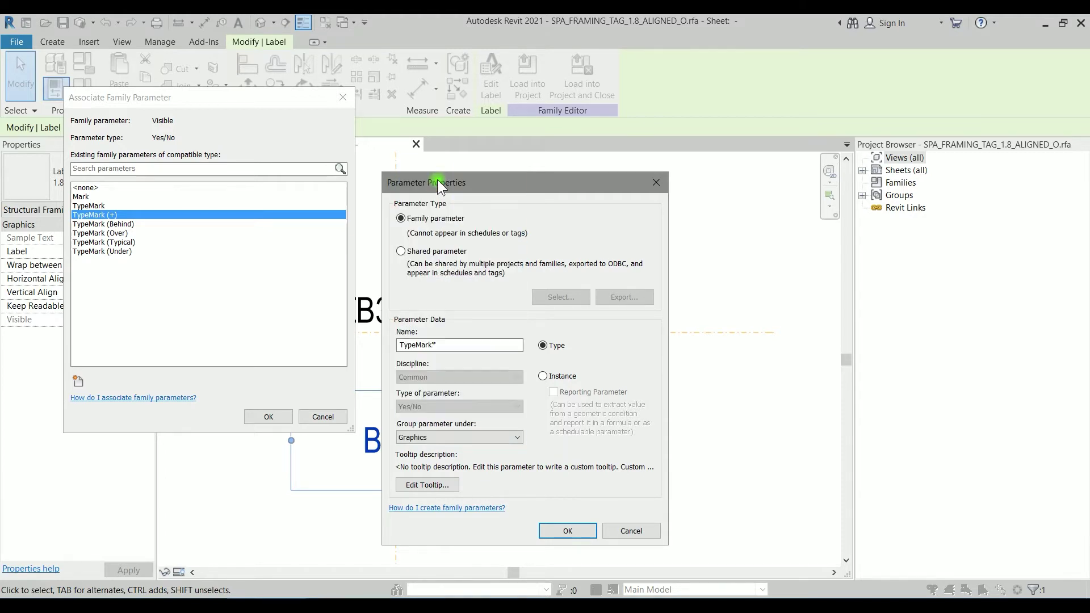
click(556, 532)
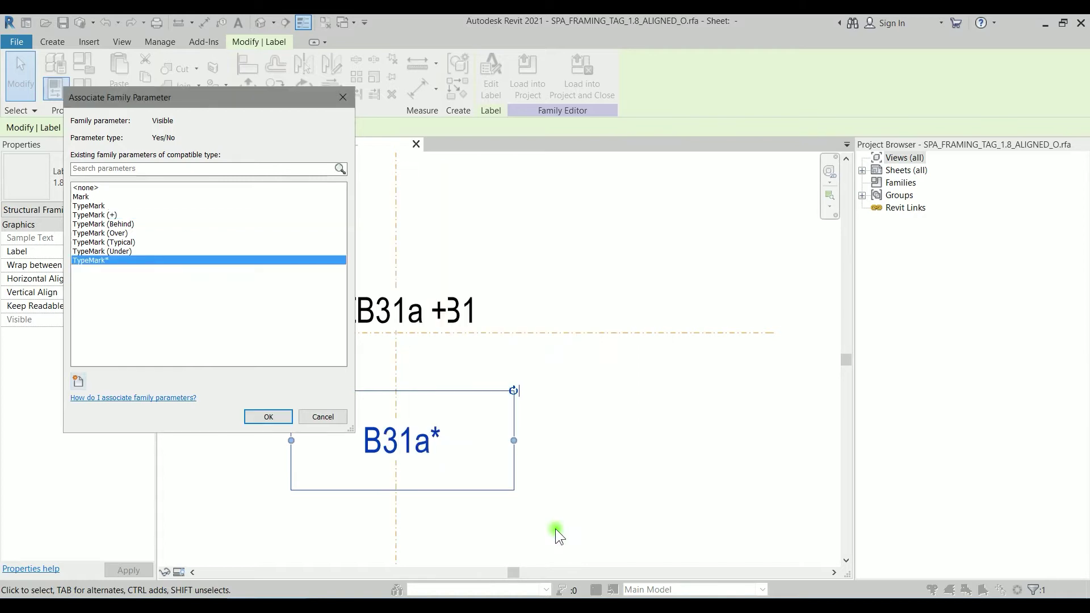
click(269, 417)
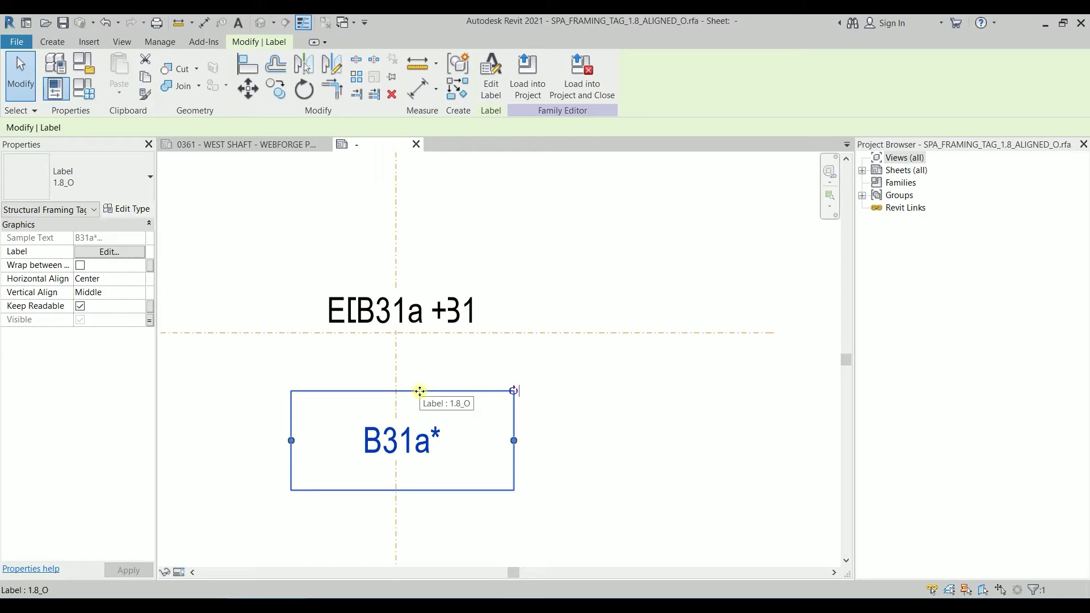
Step: Move the B31a* label up onto the tag line among the stacked labels
drag(419, 391, 417, 264)
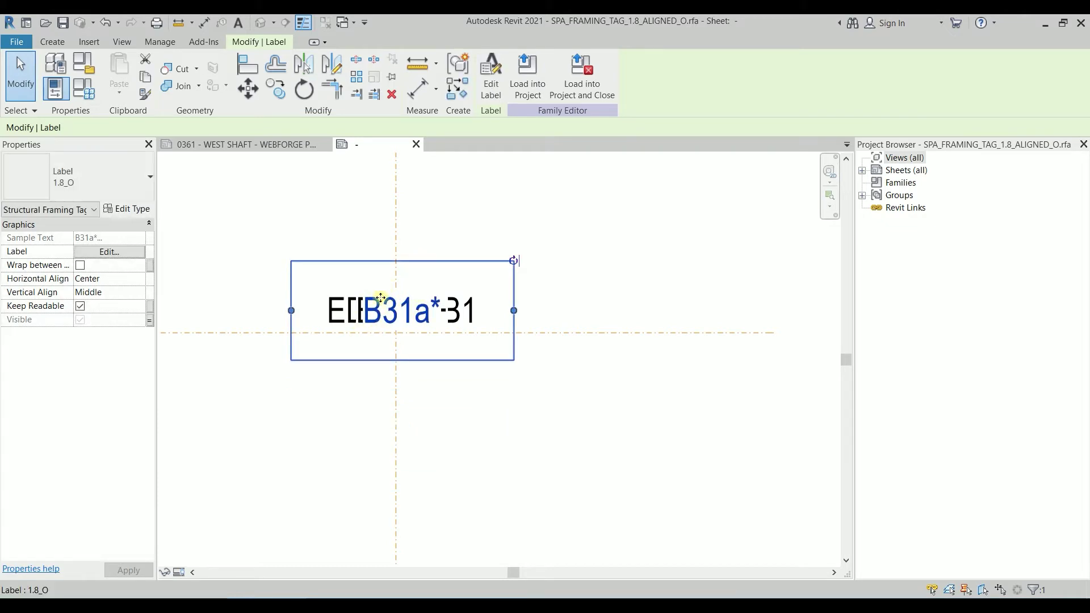
click(189, 185)
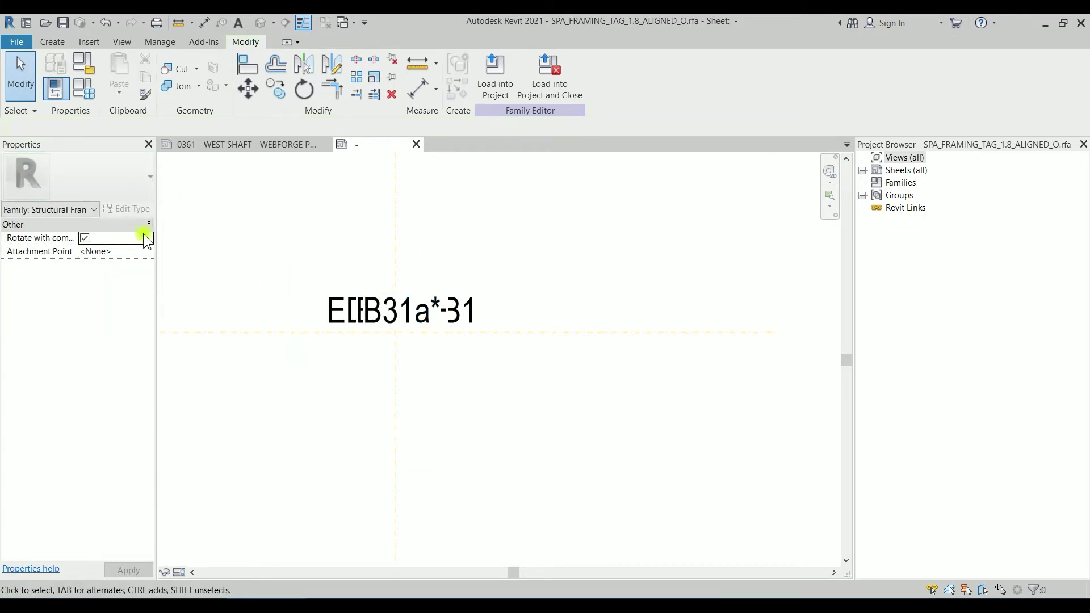
click(80, 88)
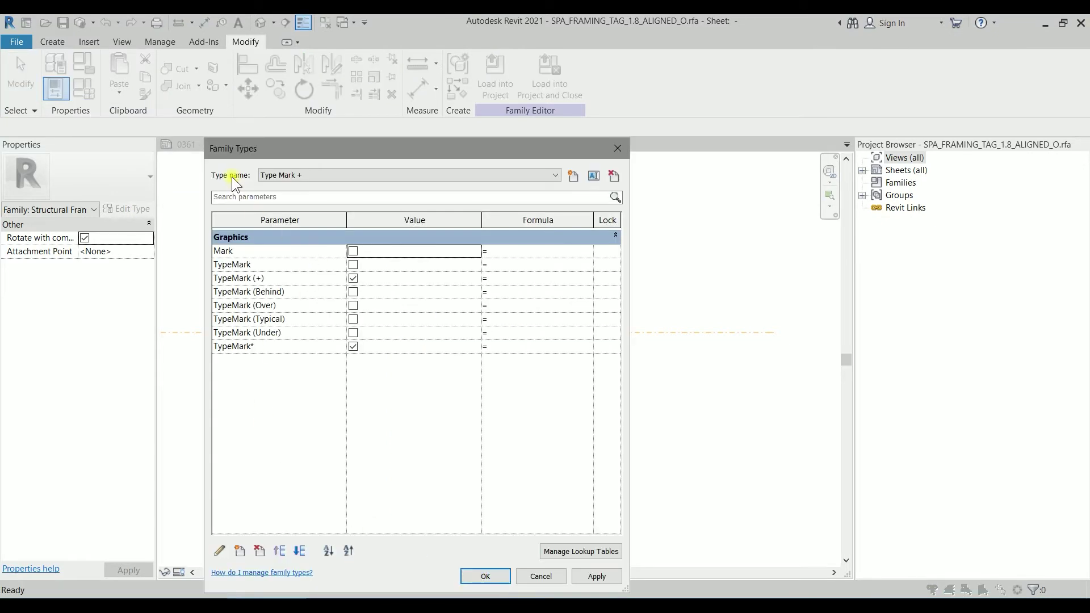
Step: Turn off TypeMark* in the Mark, Type Mark, Behind, Over, Under, Typical and Type Mark + types
click(278, 176)
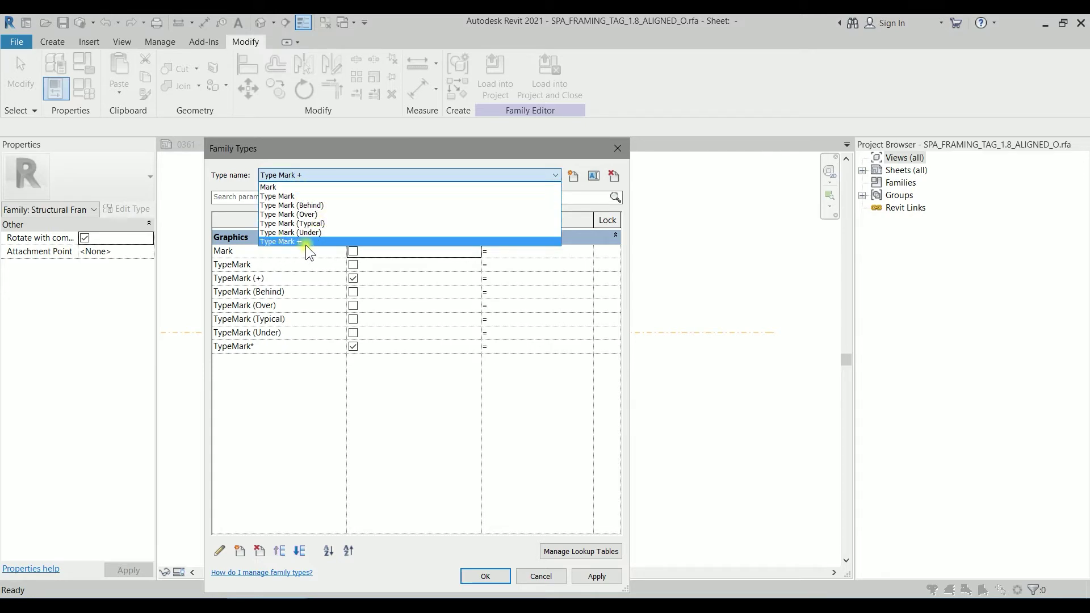
click(292, 186)
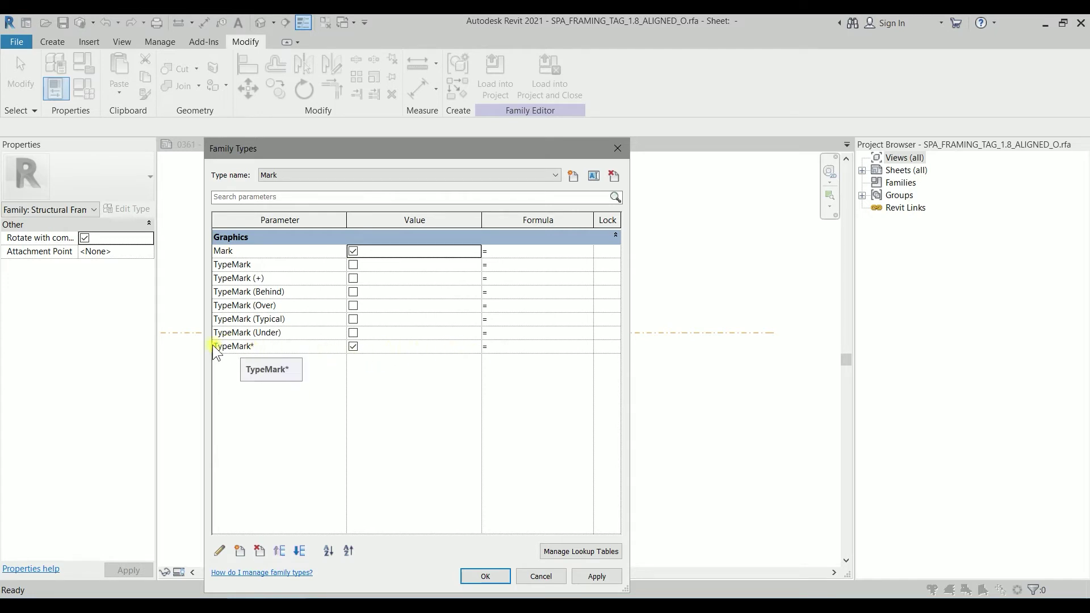
click(353, 348)
click(316, 180)
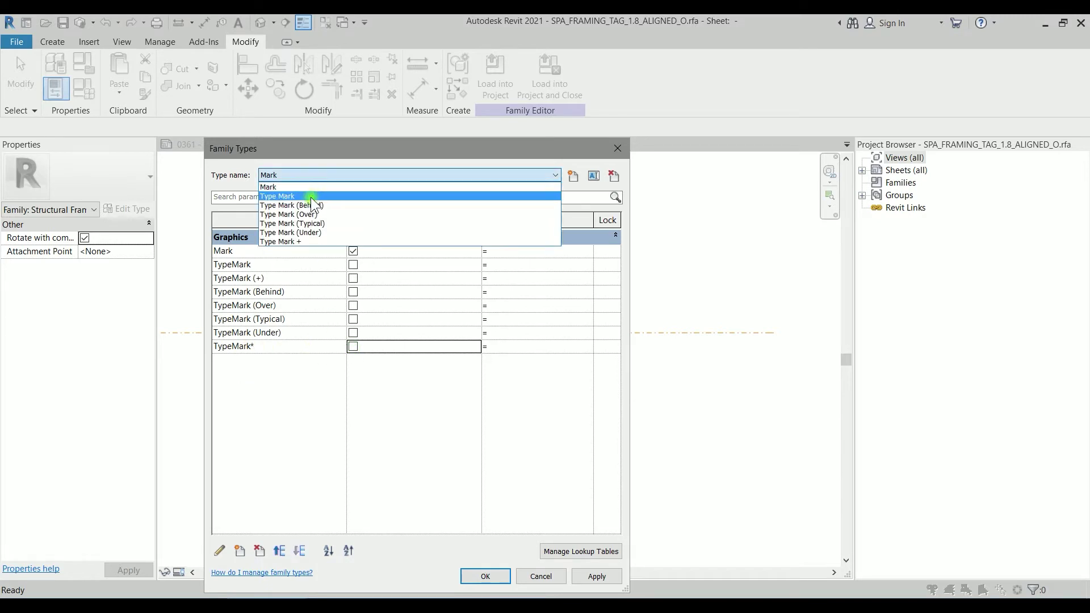
click(311, 197)
click(313, 176)
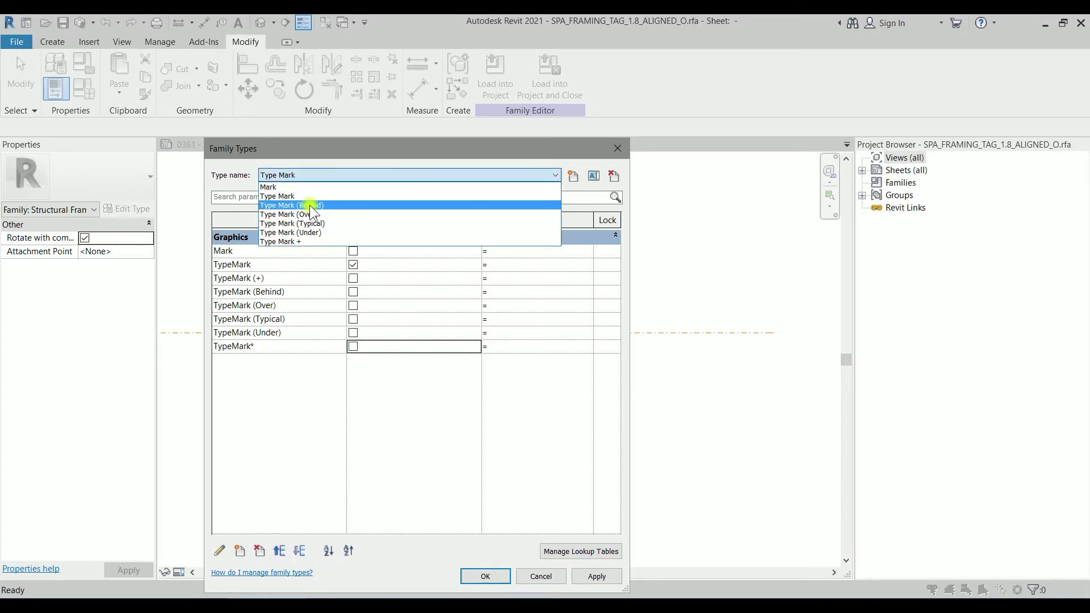
click(309, 206)
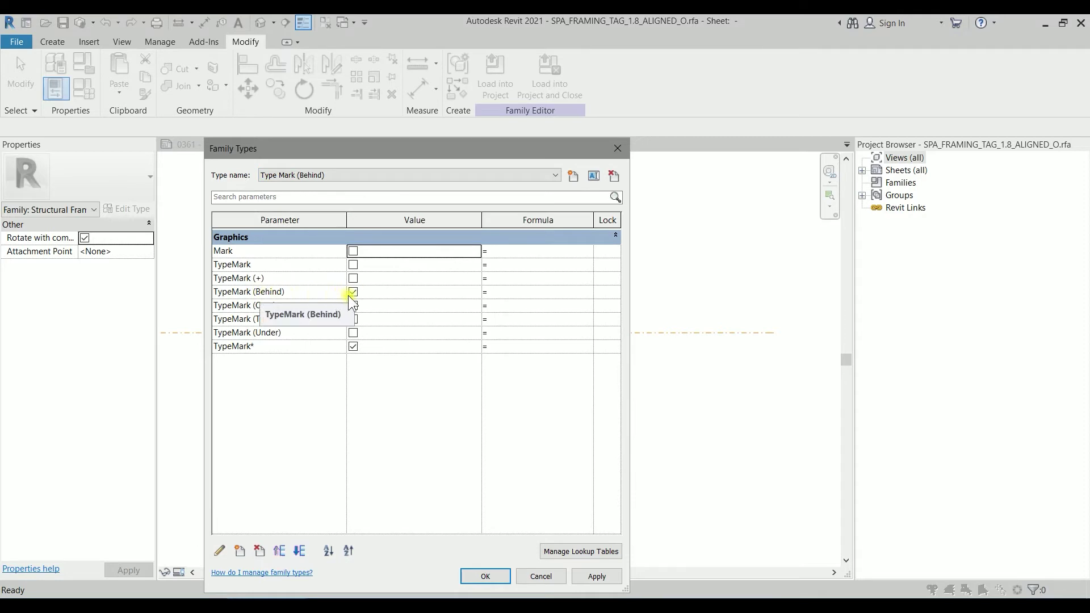
click(335, 175)
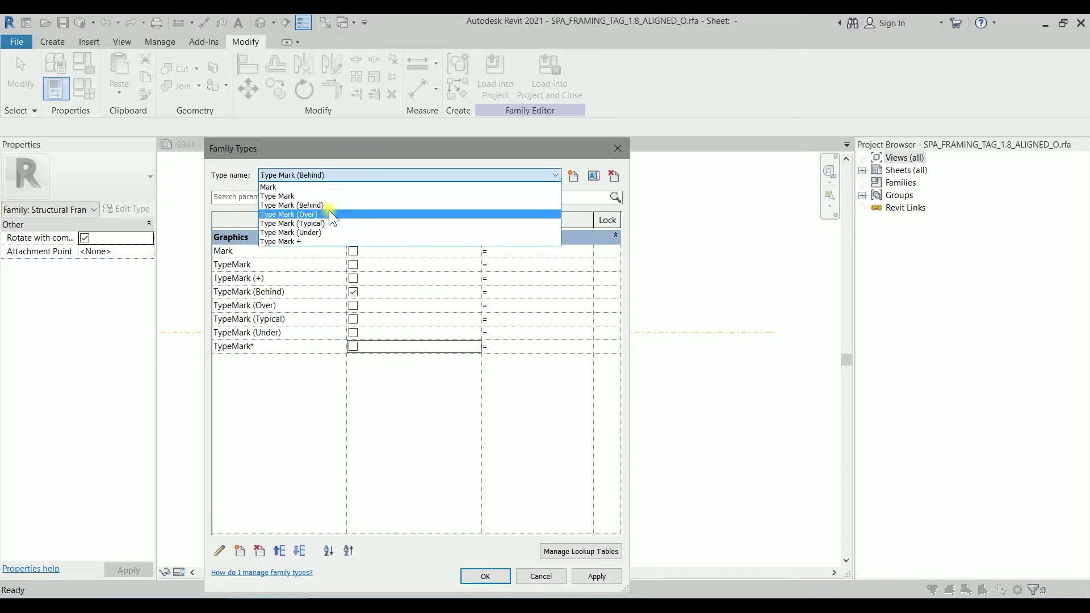
click(329, 211)
click(354, 346)
click(325, 175)
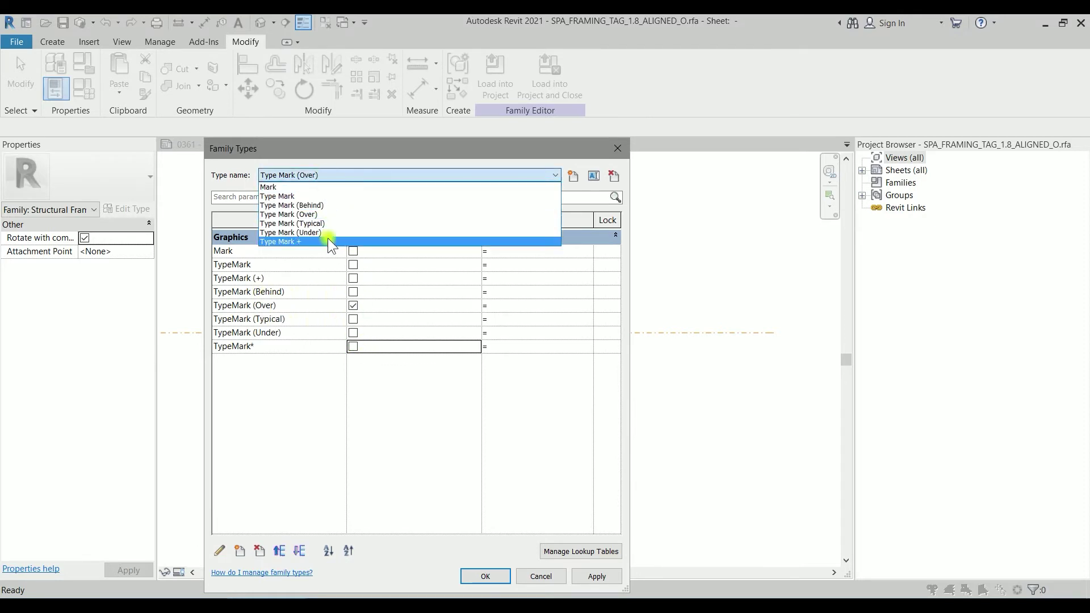
click(329, 232)
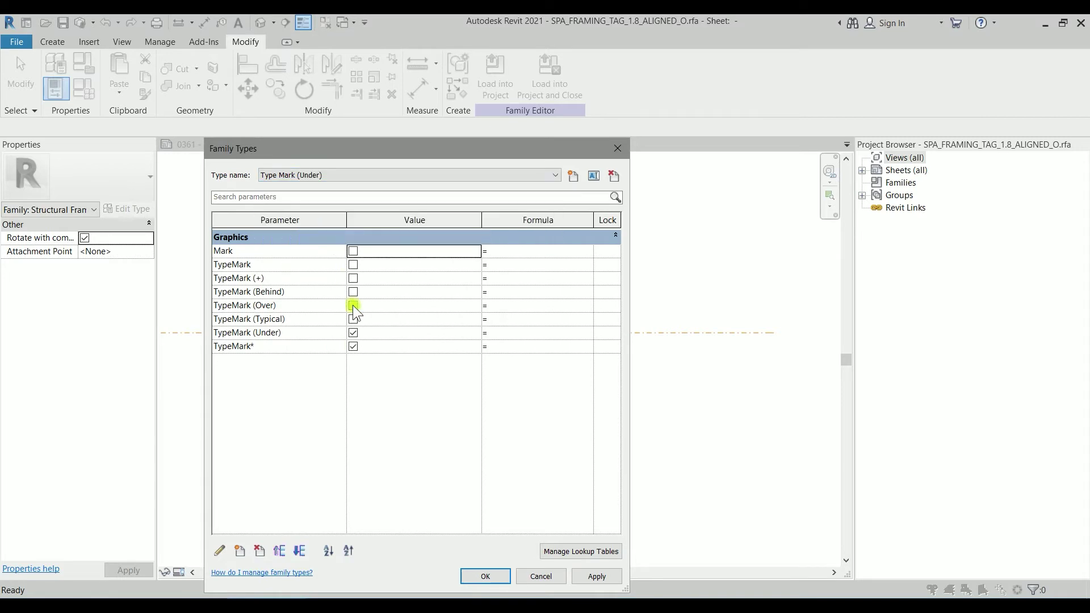
click(331, 175)
click(325, 221)
click(354, 348)
click(319, 175)
click(327, 242)
click(353, 346)
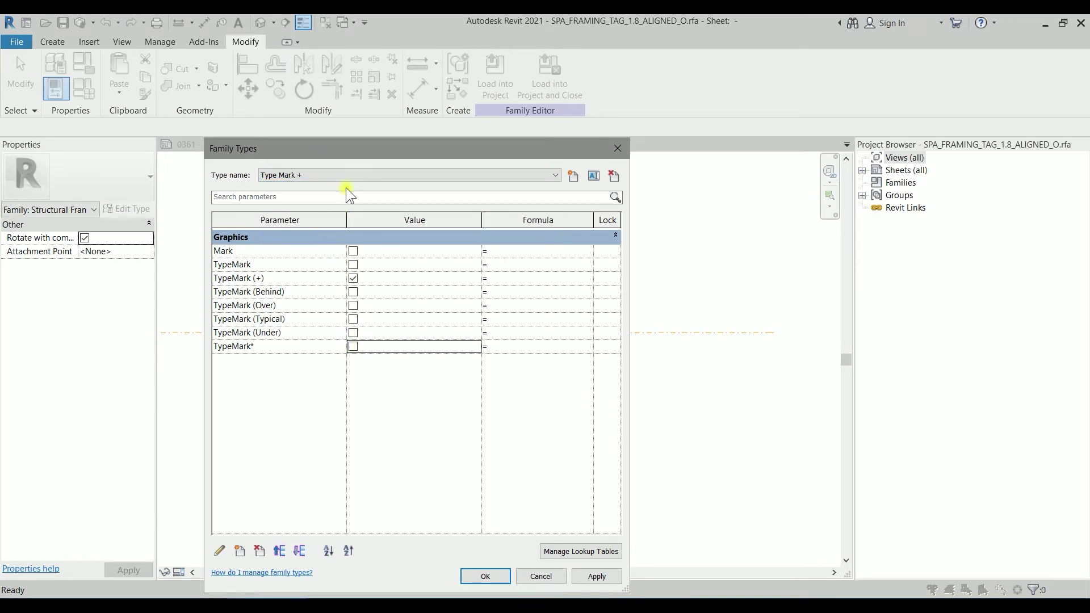
Step: Create a new 'Type Mark*' type with TypeMark (+) off and TypeMark* on
click(573, 177)
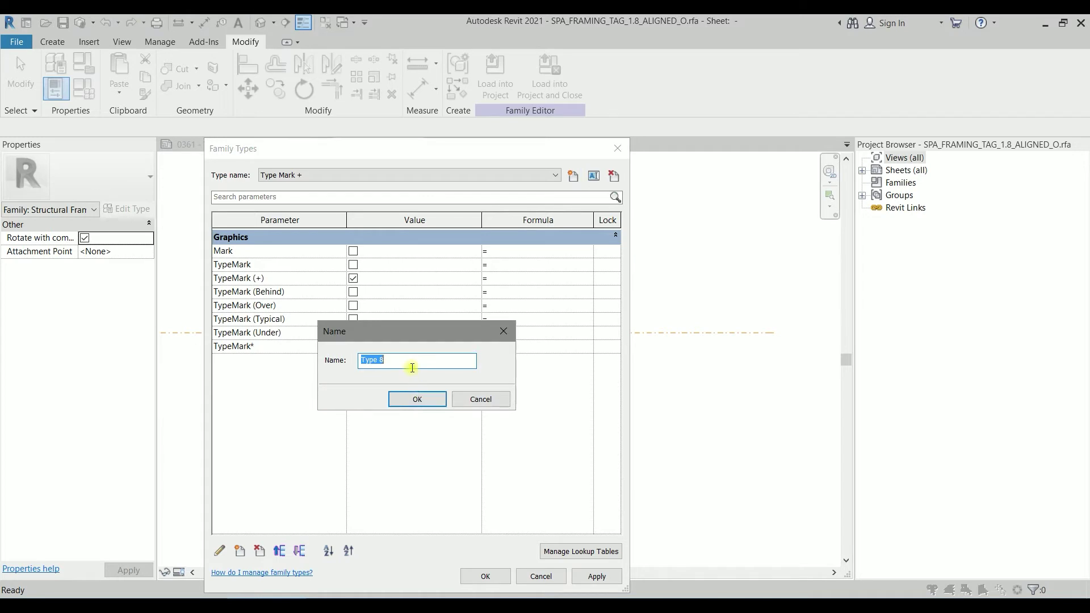
text(Type Mark*)
click(413, 402)
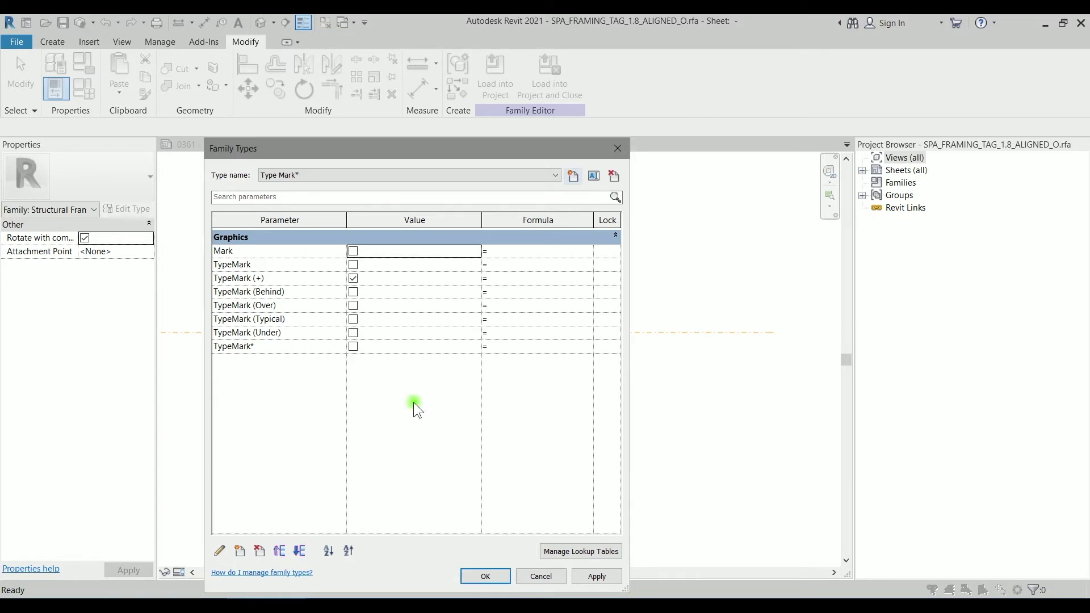
click(354, 279)
click(353, 346)
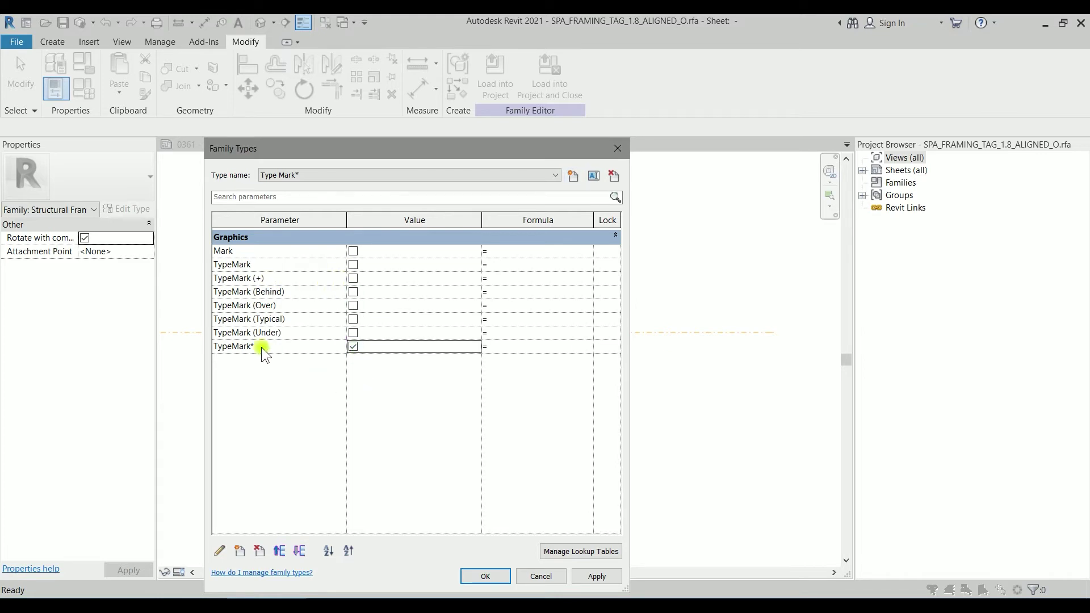
Step: Apply the Family Types changes and save the family as SPA_FRAMING_TAG_1.8_ALIGNED_O.rfa on the Desktop
click(485, 575)
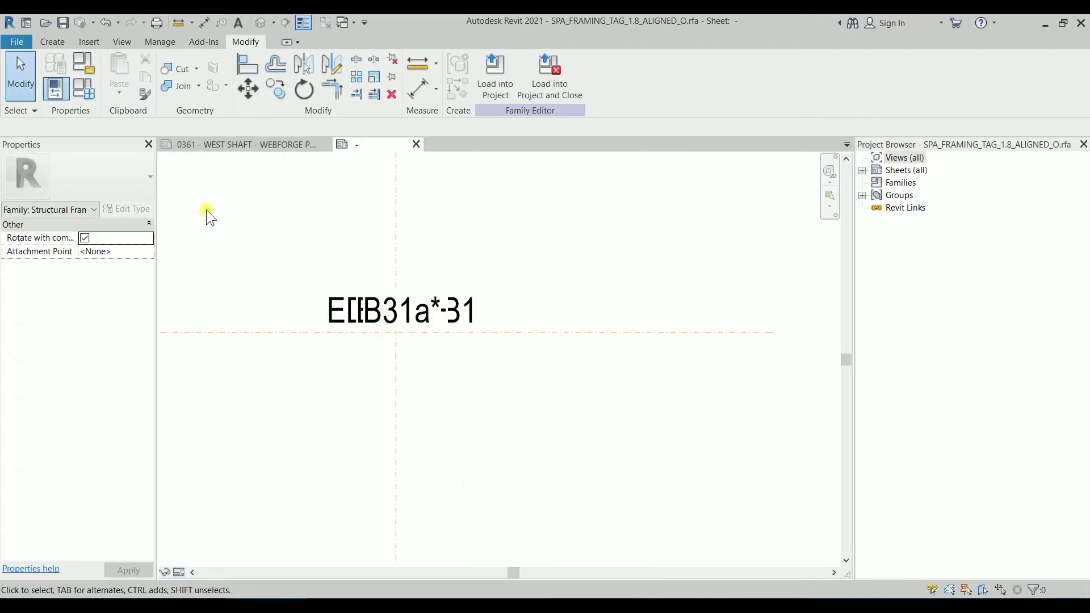
click(62, 23)
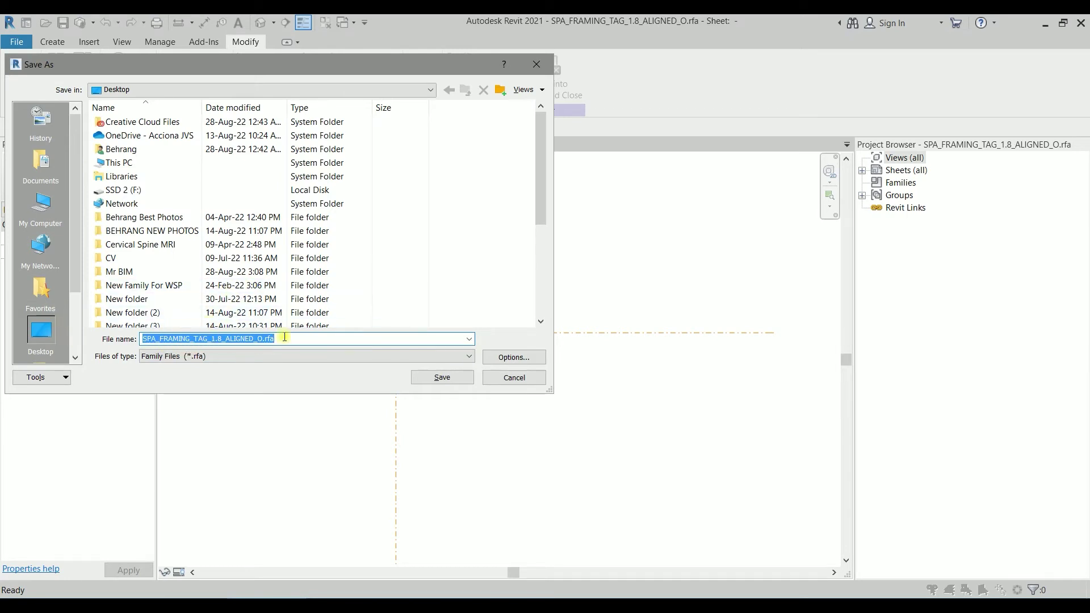
click(526, 357)
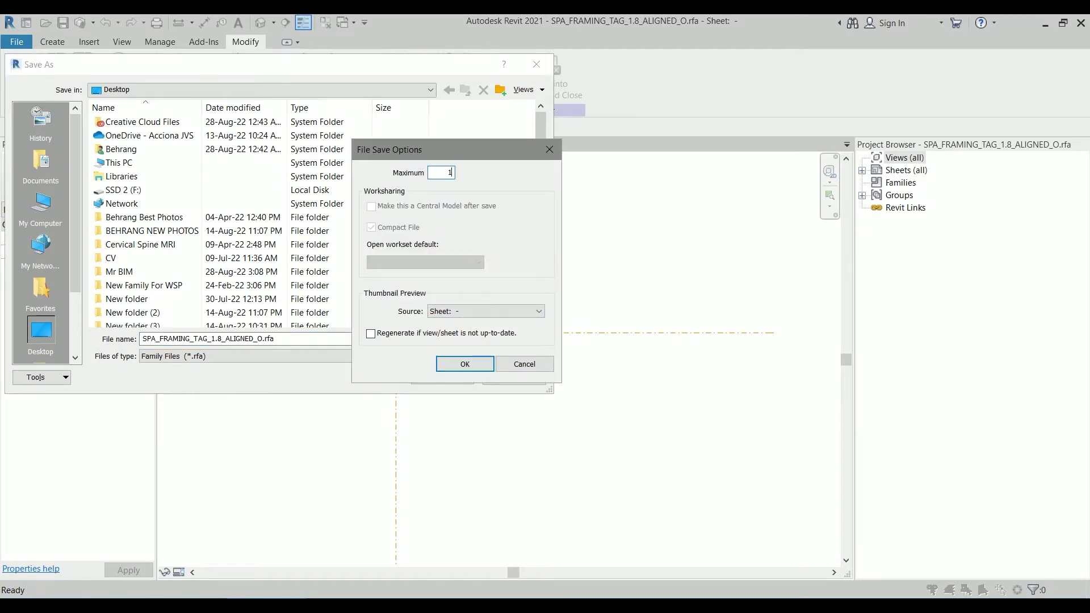
click(477, 363)
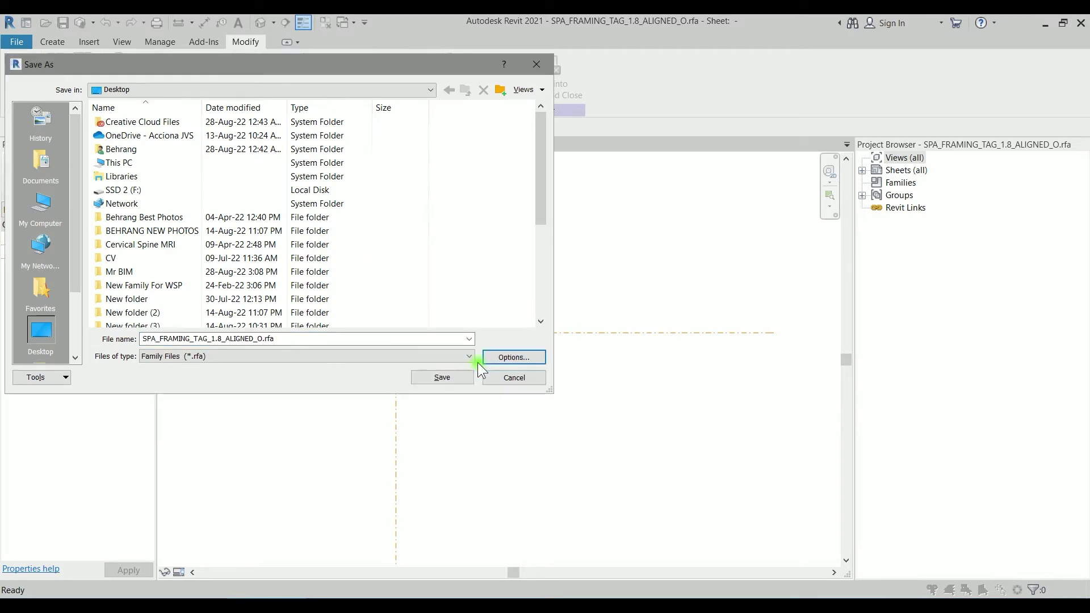
click(451, 376)
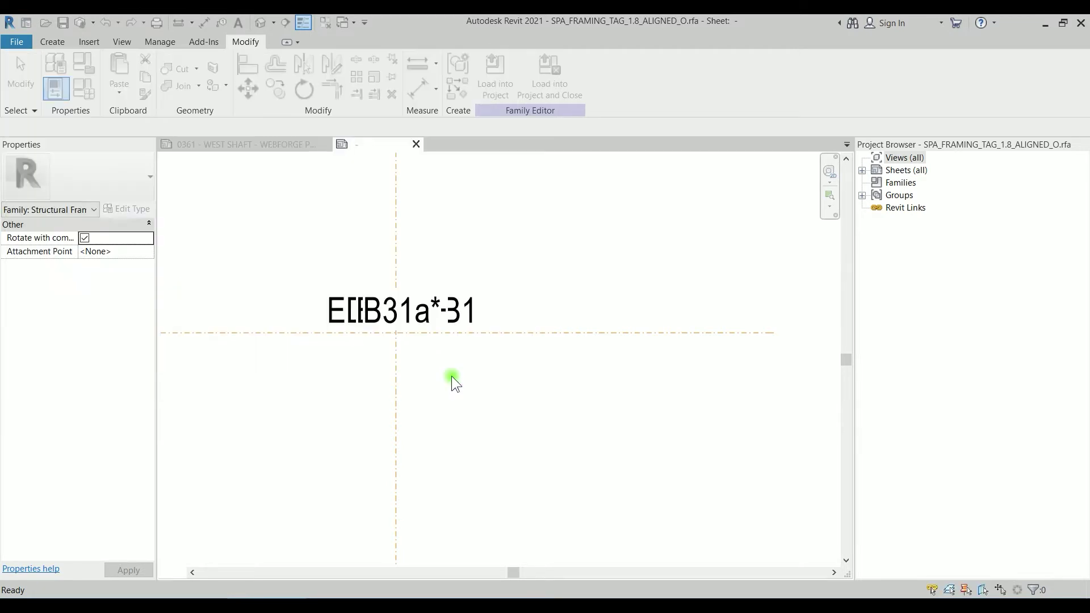
Step: Load the edited tag family into the project, overwriting the existing version
click(550, 90)
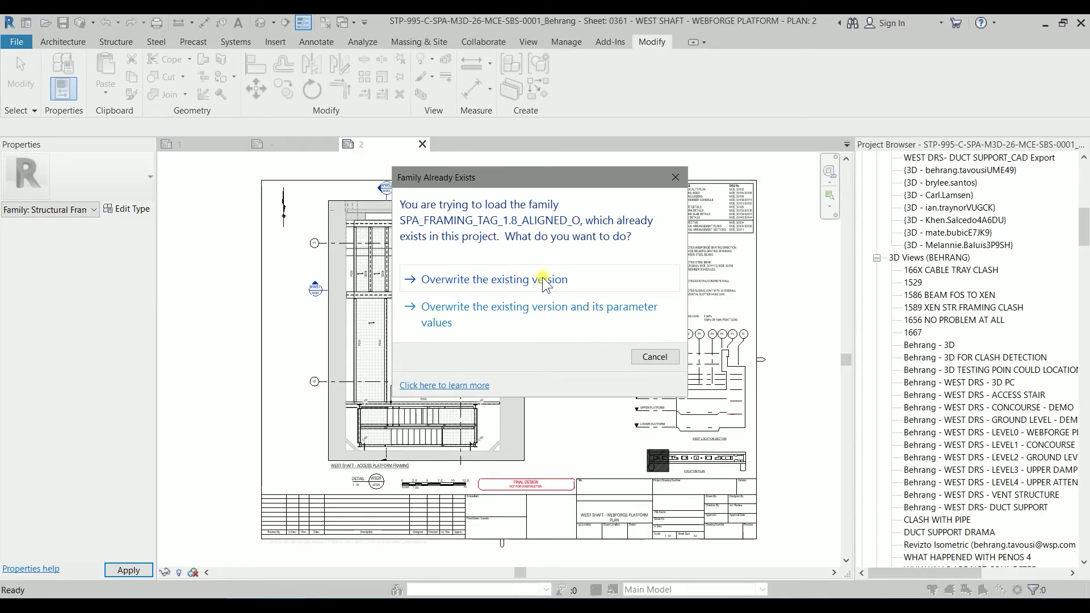
click(559, 280)
click(587, 334)
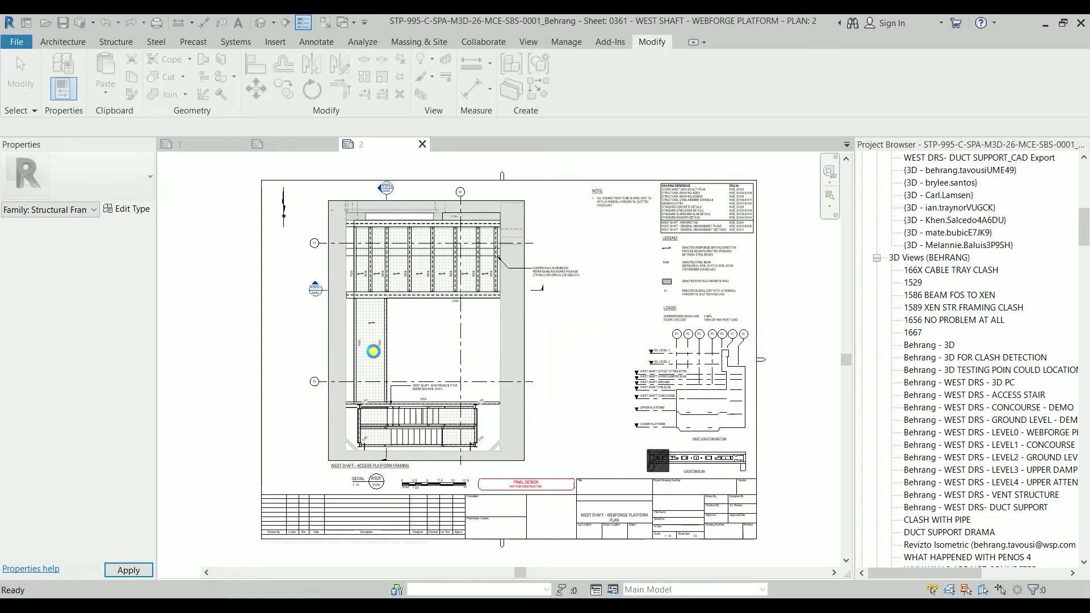
Step: Zoom the sheet to the B20b* tags and activate the shaft plan viewport
click(373, 351)
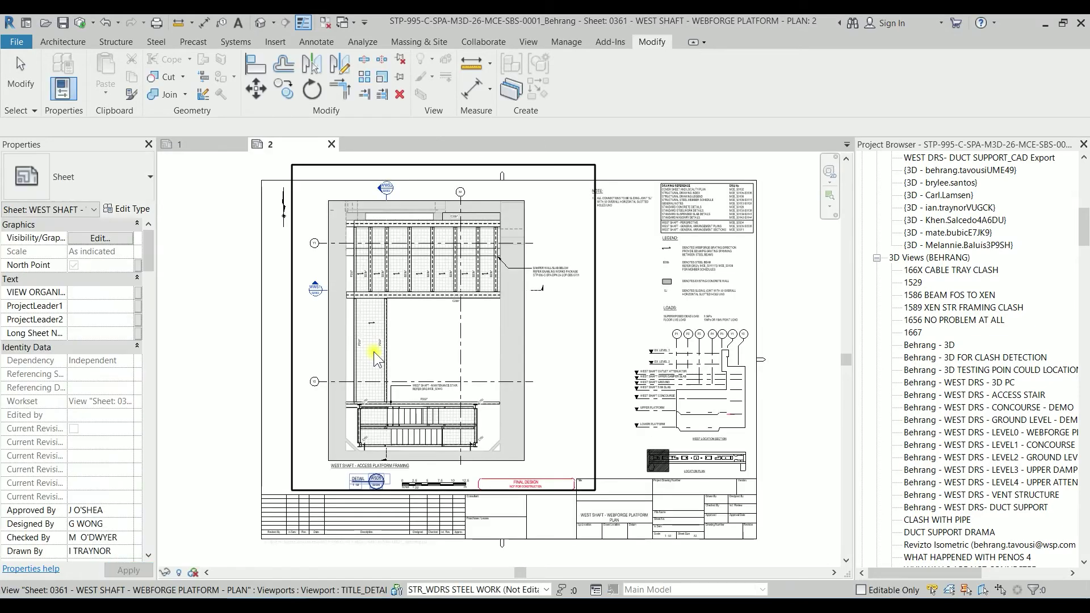
scroll(346, 343, up, 4)
scroll(360, 343, up, 5)
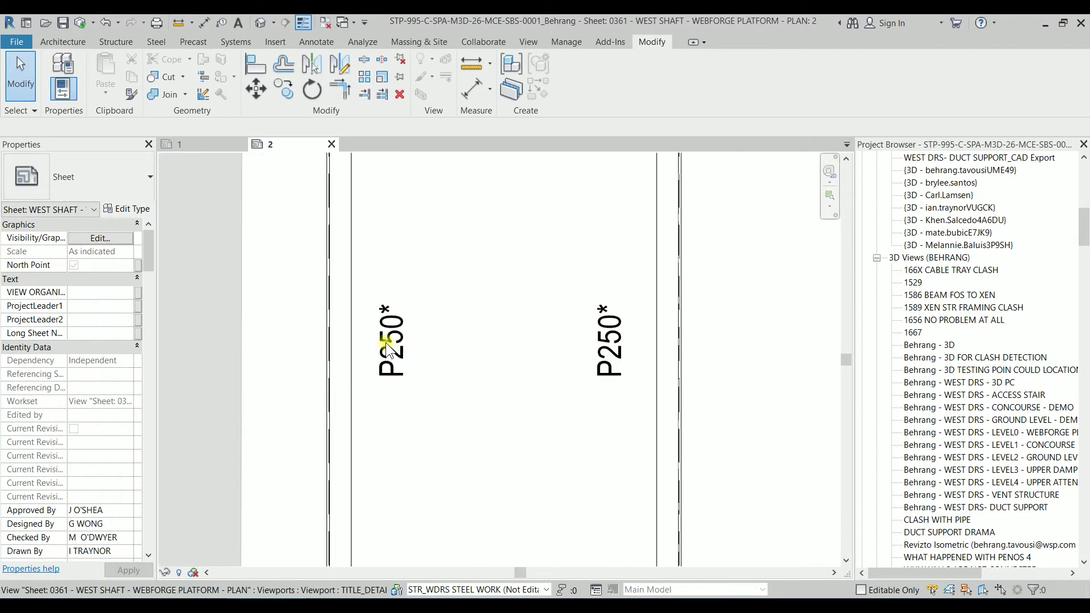
scroll(386, 343, down, 3)
scroll(444, 269, down, 5)
middle_drag(444, 269, 402, 424)
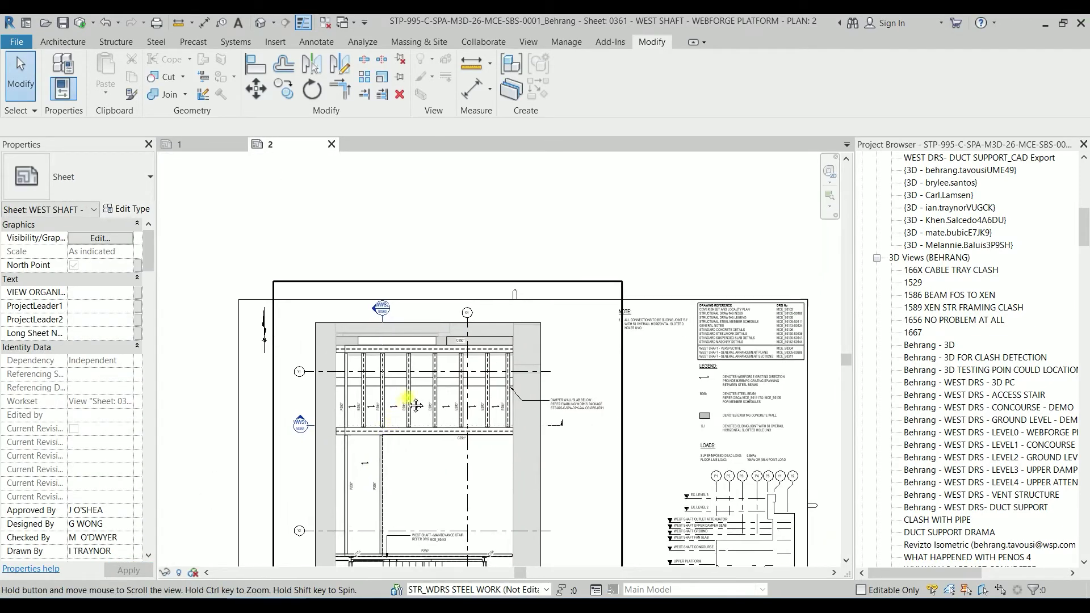
scroll(409, 404, up, 10)
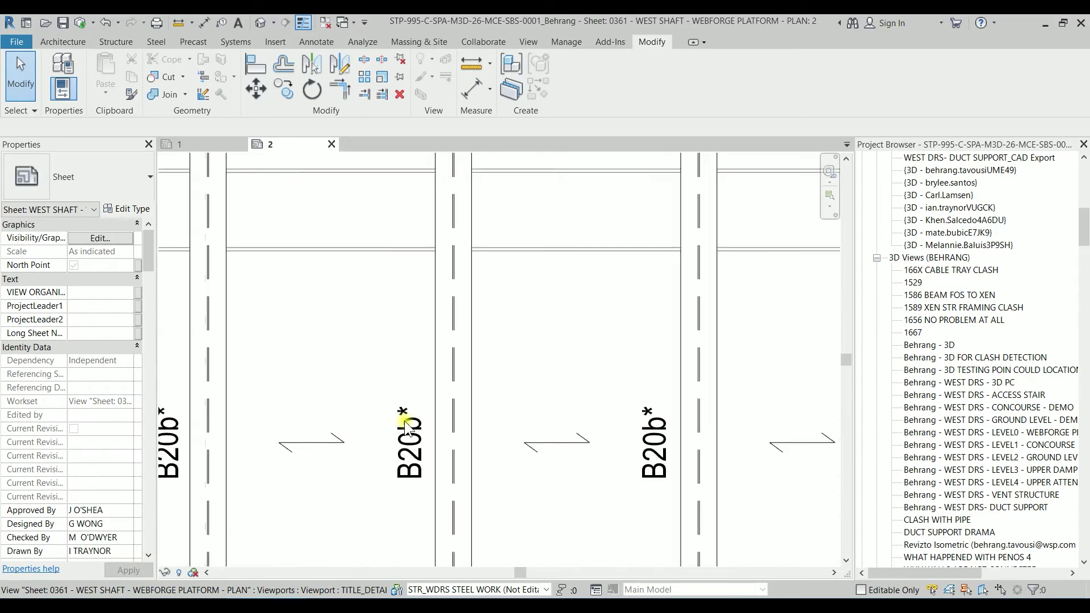
scroll(400, 386, up, 2)
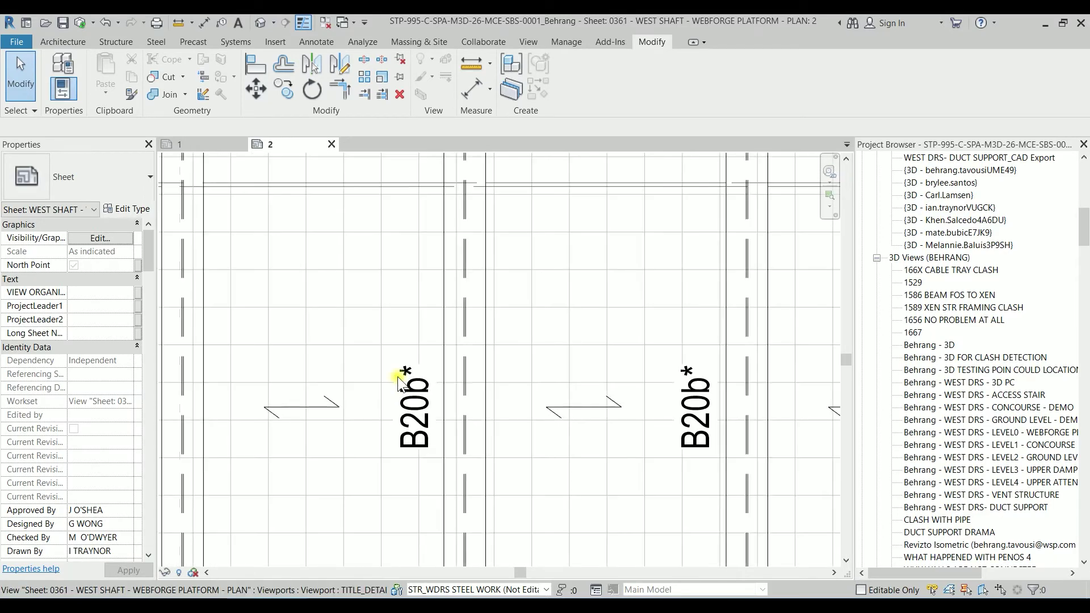
double_click(372, 376)
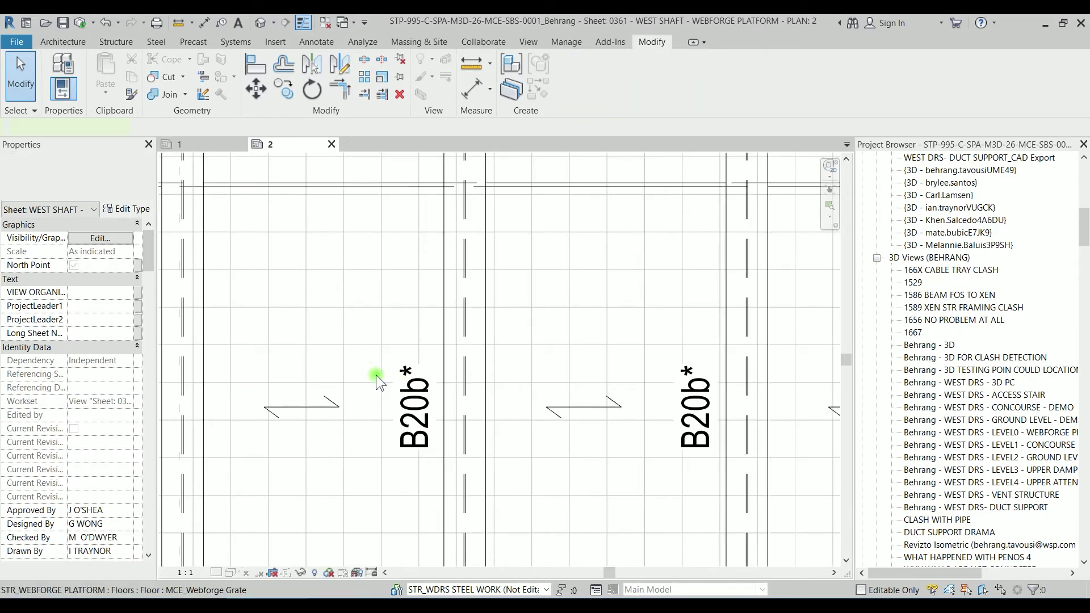
Step: Select the starred B20b* beam tag and open its type properties
click(413, 408)
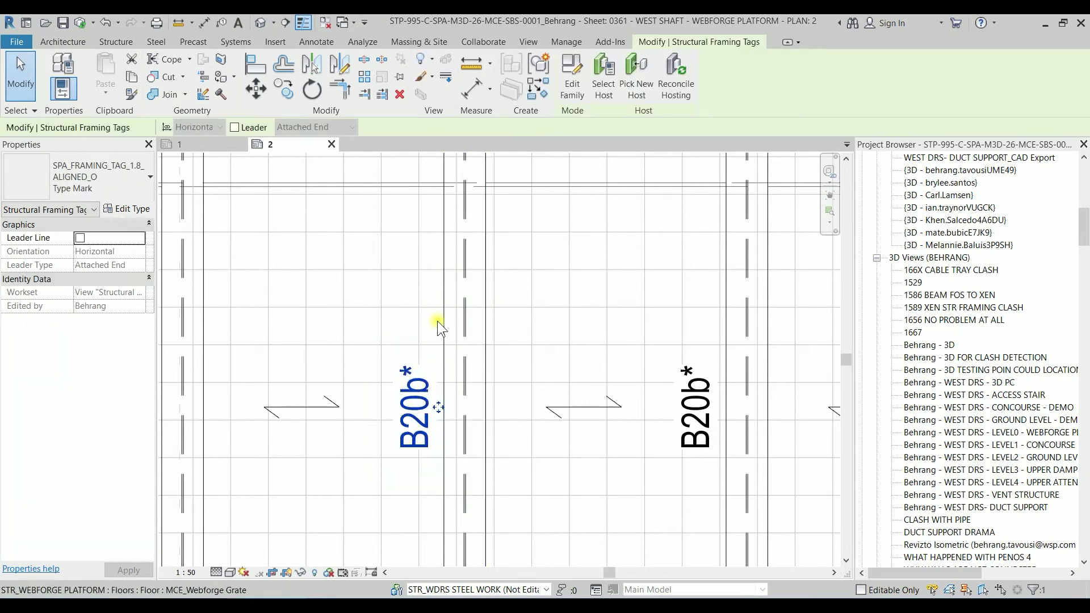
click(119, 210)
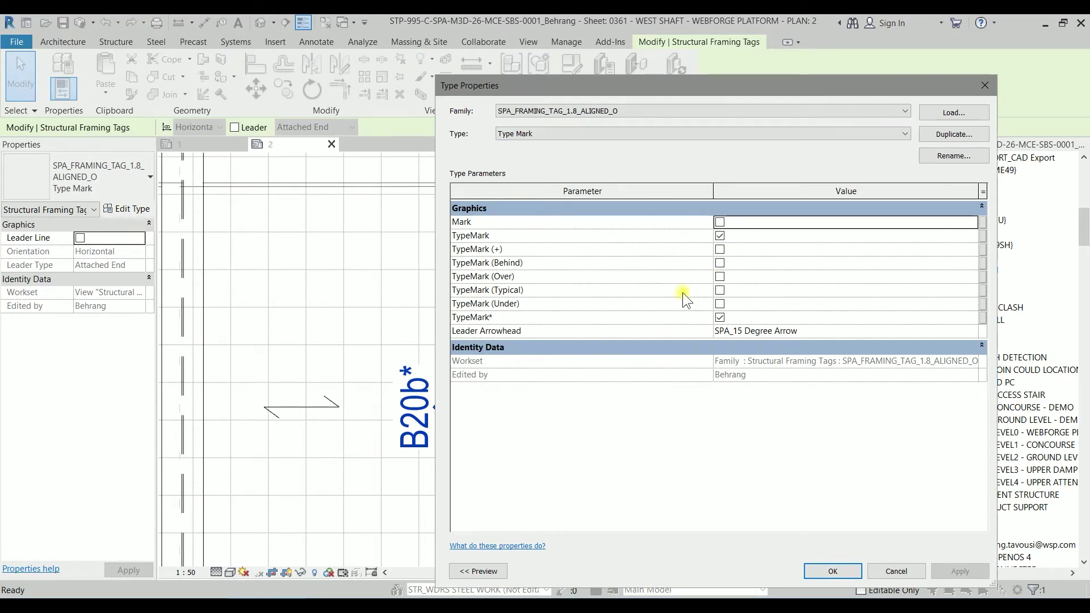
click(552, 137)
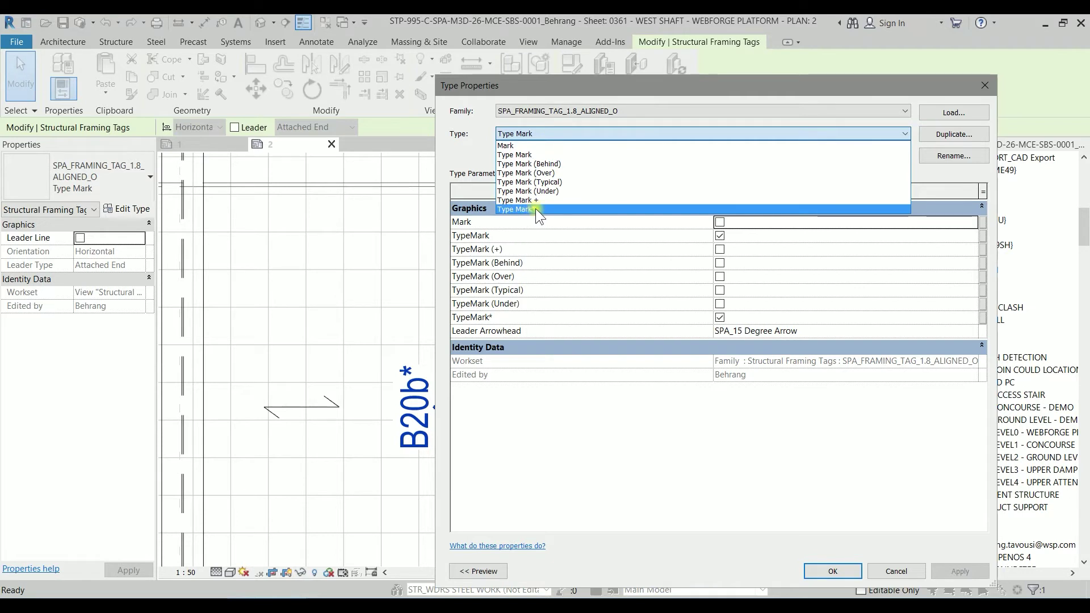
click(530, 145)
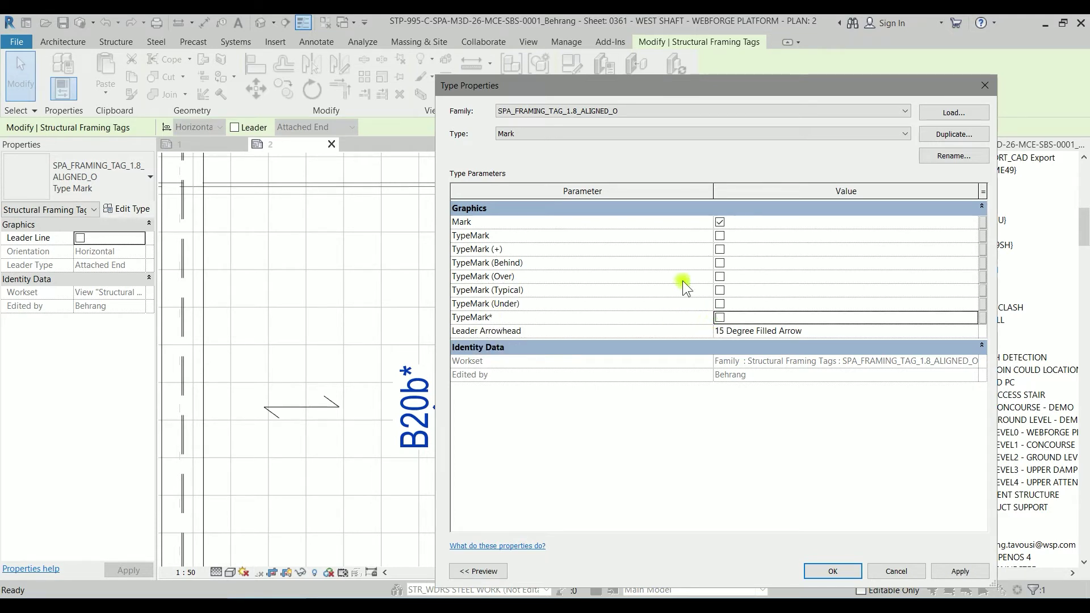
Step: Turn off the asterisk for the Type Mark, Type Mark (Behind) and Type Mark (Over) tag types
click(536, 135)
click(534, 153)
click(720, 317)
click(580, 136)
click(578, 166)
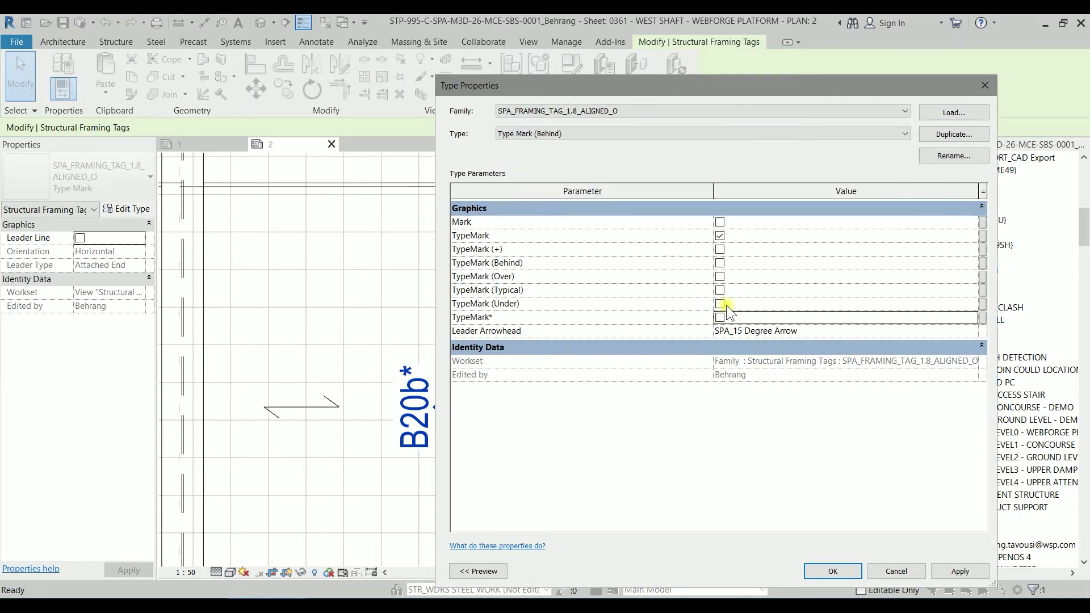
click(720, 317)
click(564, 136)
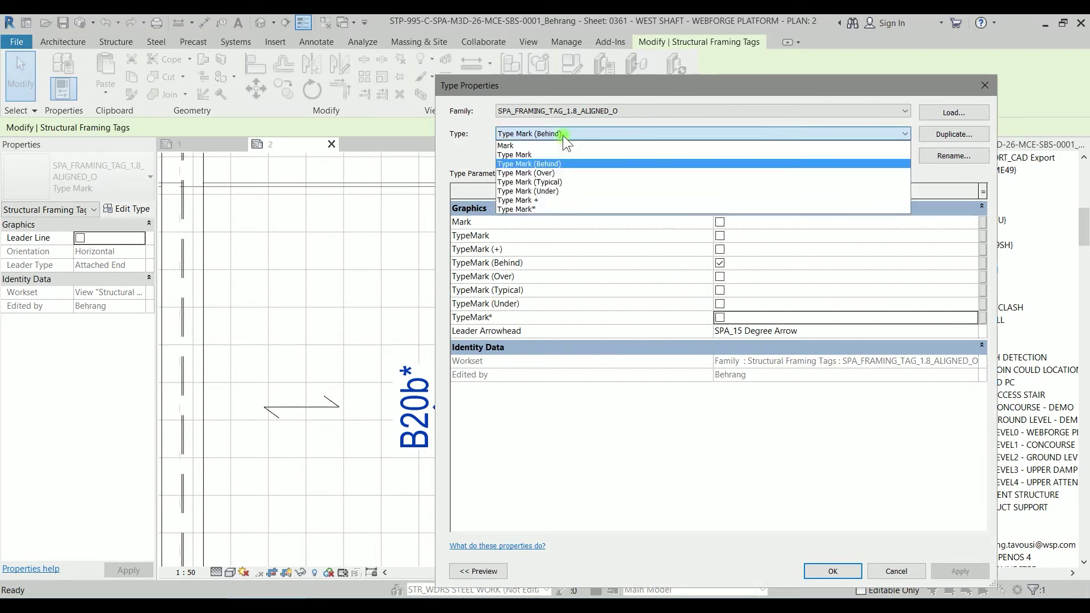
click(566, 172)
click(720, 318)
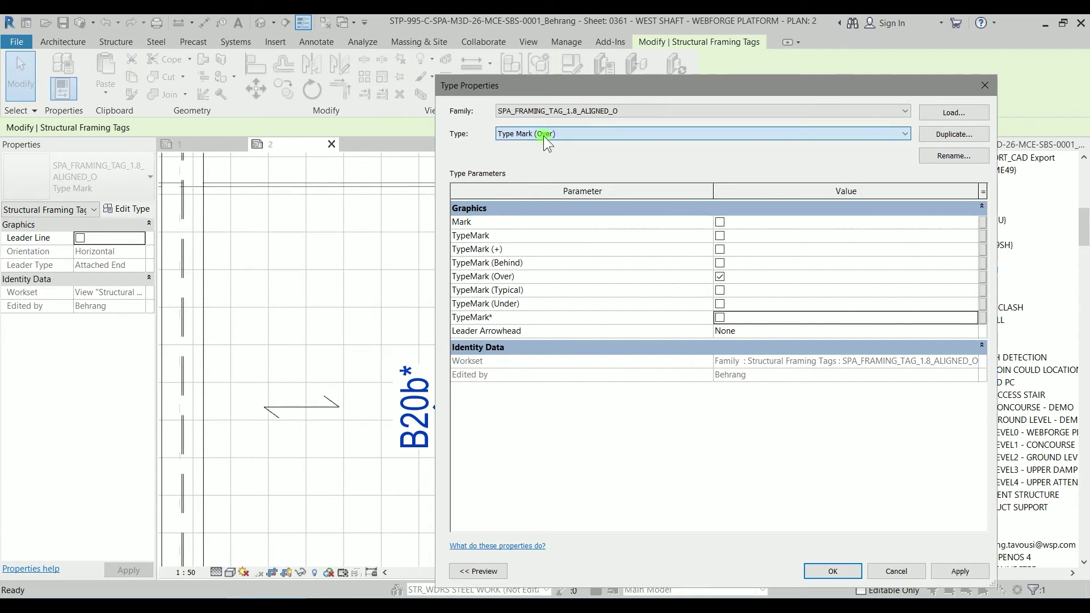
Step: Turn off the asterisk for Typical, Under and Type Mark +, leaving only Type Mark* starred
click(544, 135)
click(548, 178)
click(720, 317)
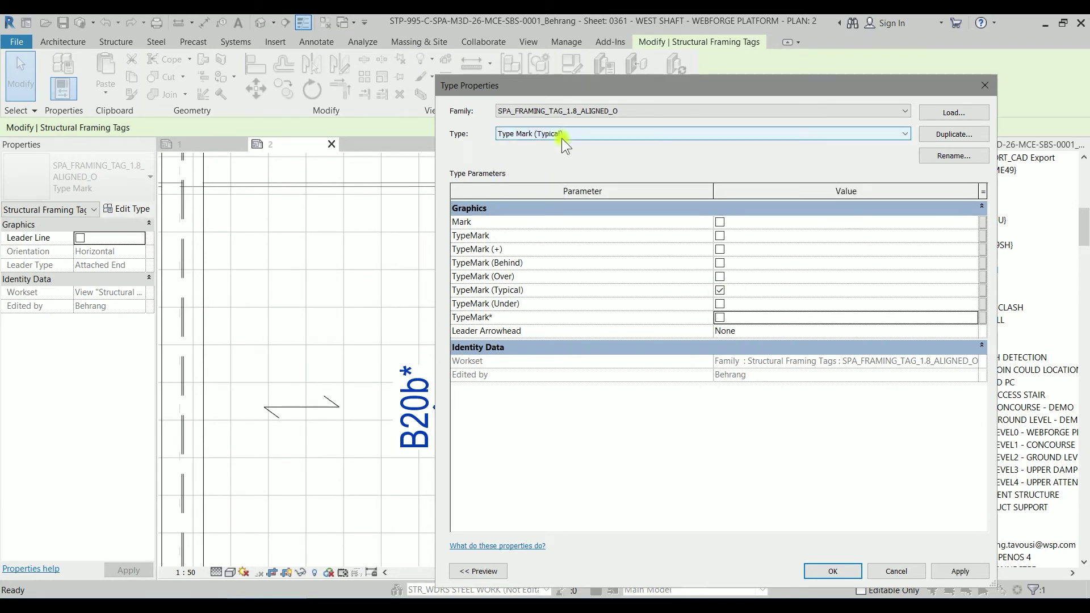
click(561, 135)
click(566, 192)
click(720, 318)
click(576, 133)
click(563, 201)
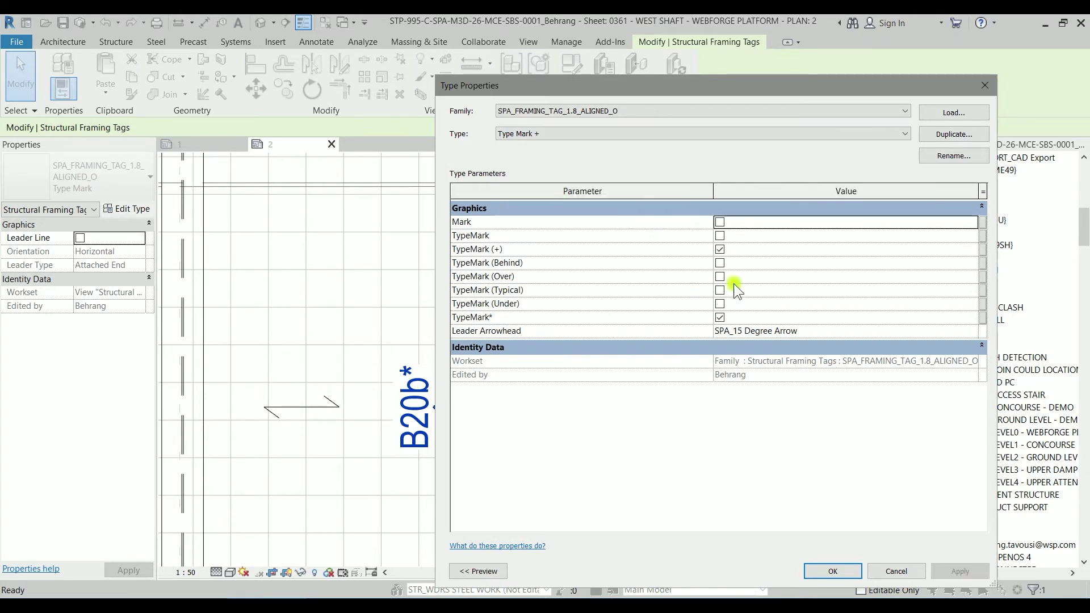
click(720, 318)
click(580, 131)
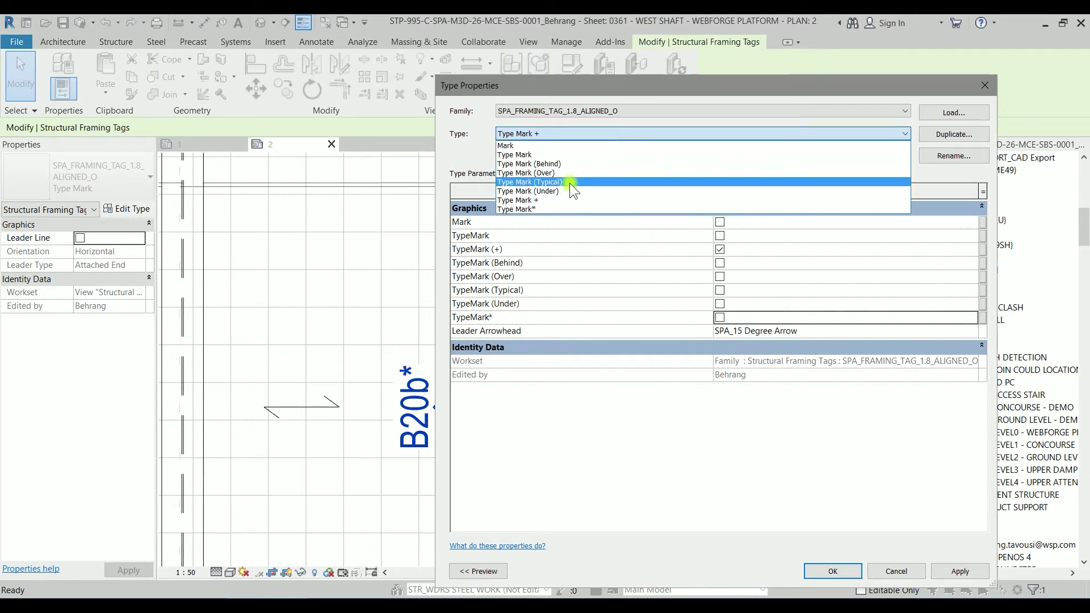
click(561, 209)
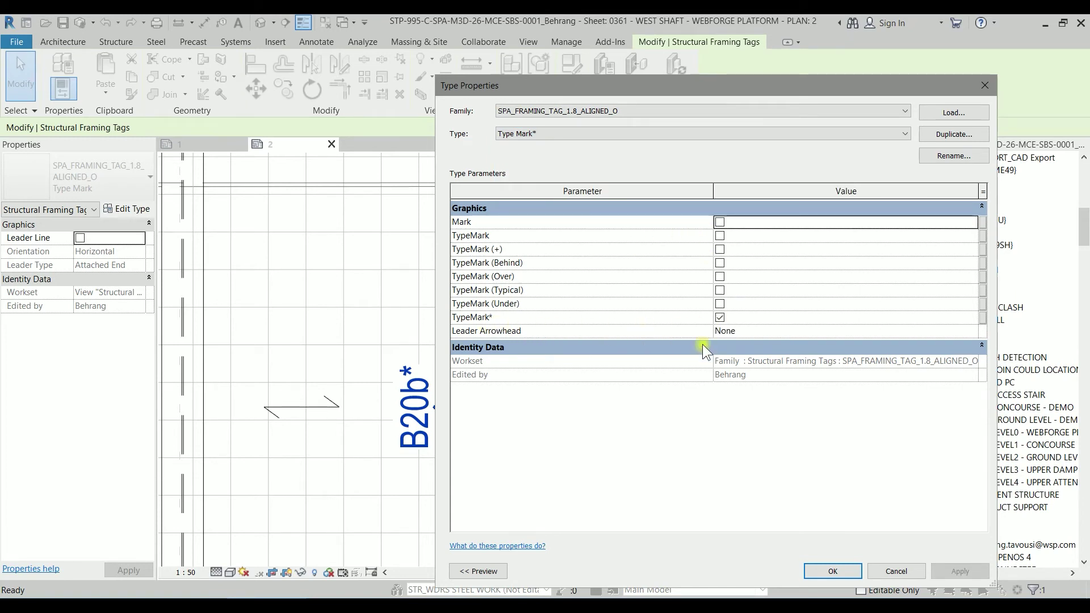
click(833, 571)
Step: Switch the starred beam tag back to the plain Type Mark type
scroll(500, 410, down, 5)
scroll(329, 365, down, 3)
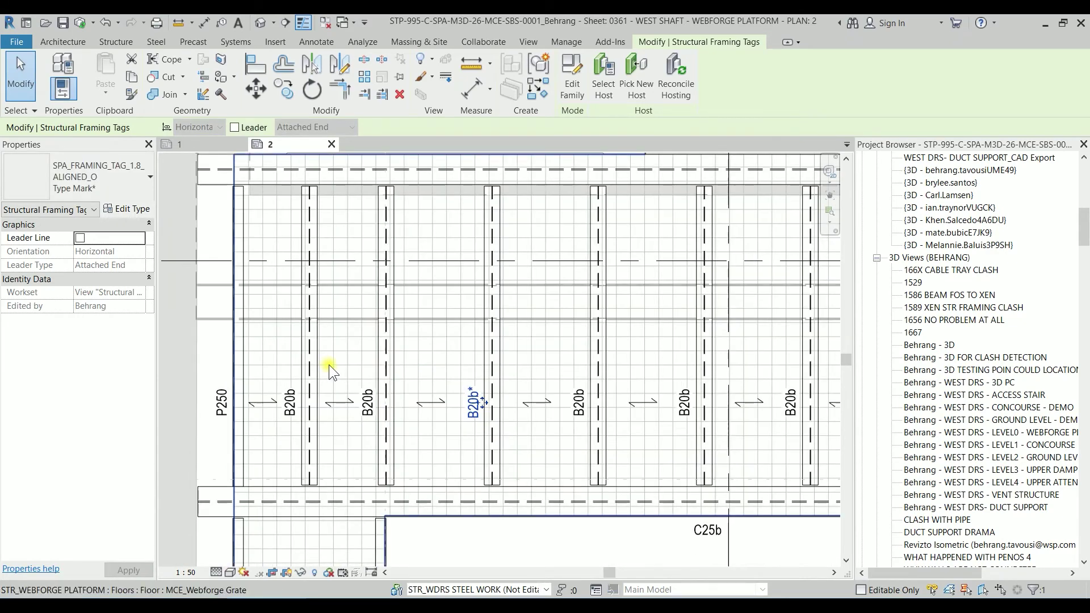
middle_drag(496, 435, 544, 370)
scroll(468, 304, up, 4)
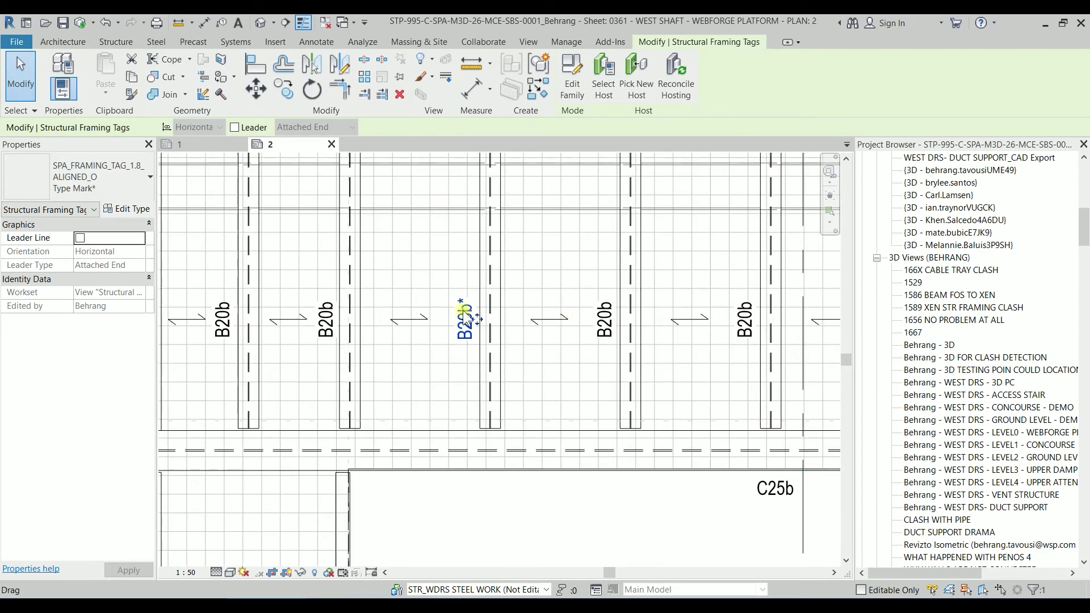
click(463, 313)
key(Escape)
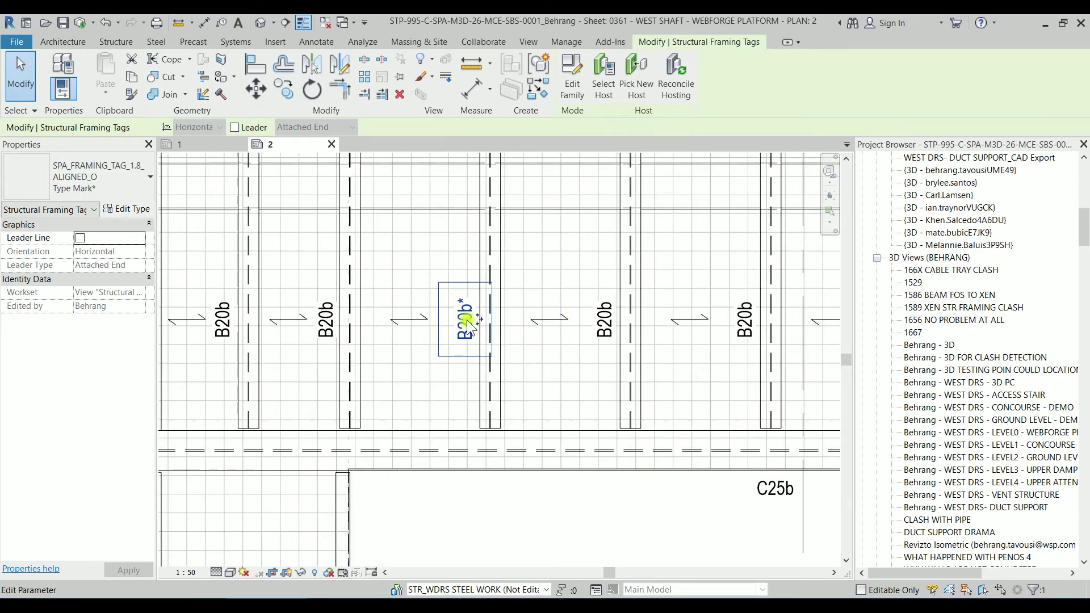
click(138, 186)
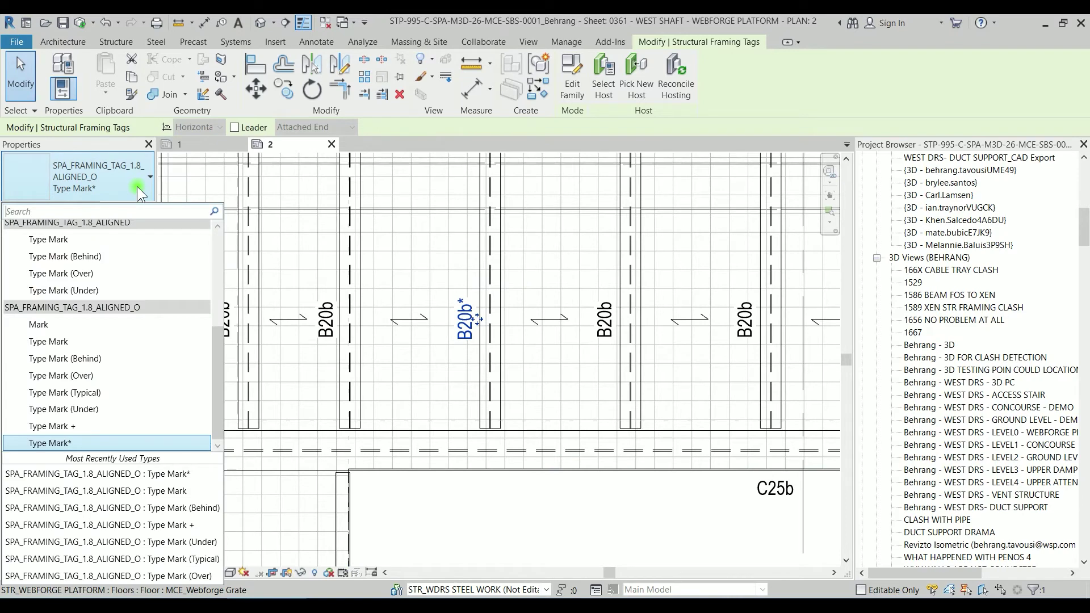
click(74, 343)
Step: Give the next two B20b beam tags the Type Mark* type
scroll(509, 325, down, 3)
scroll(401, 332, up, 2)
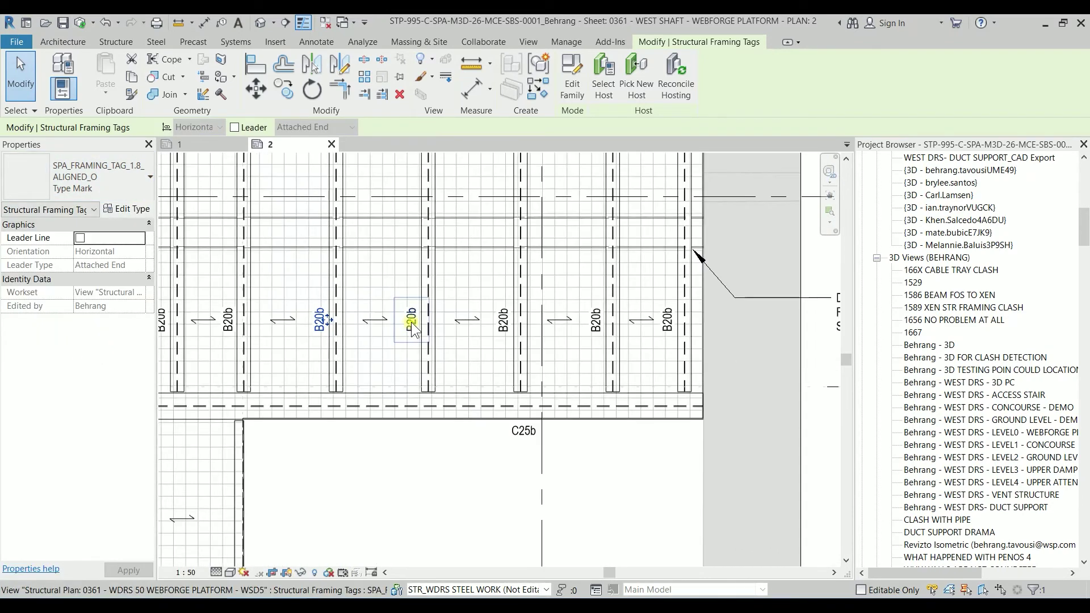
click(411, 322)
ctrl+click(506, 327)
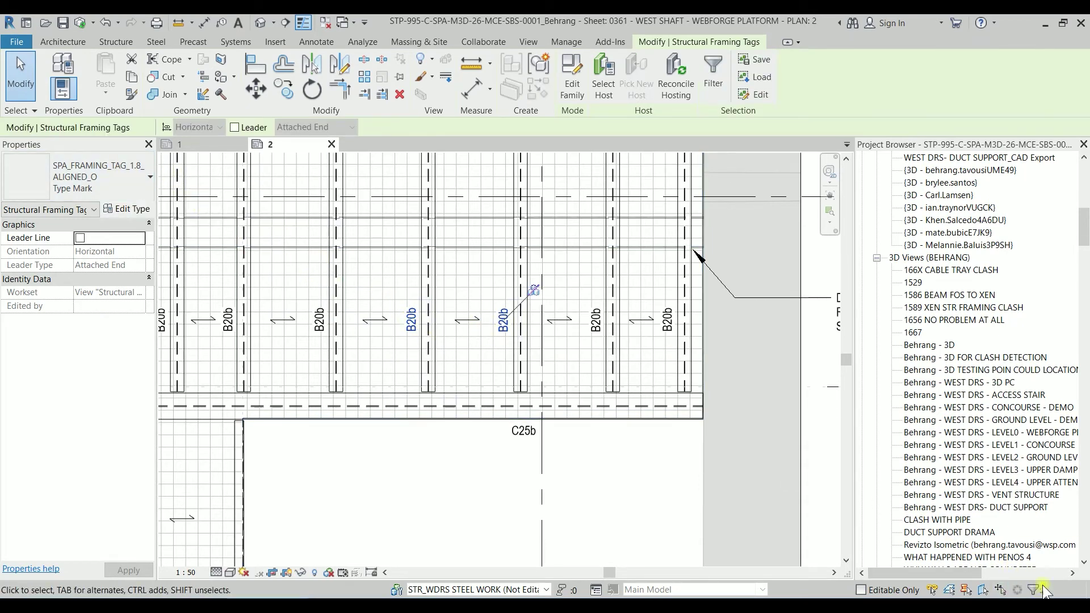
click(102, 179)
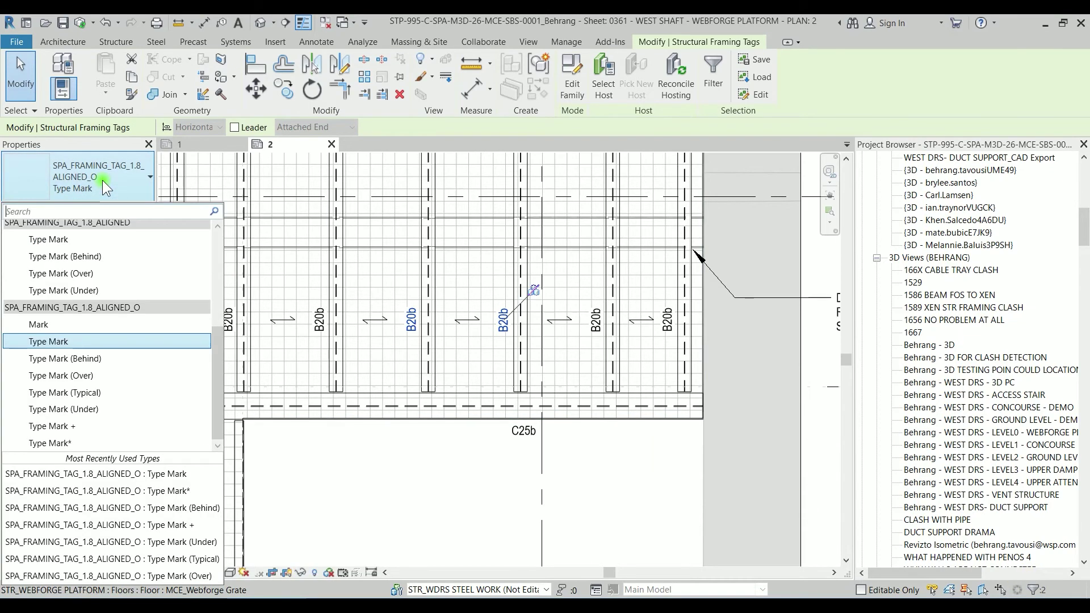
click(78, 442)
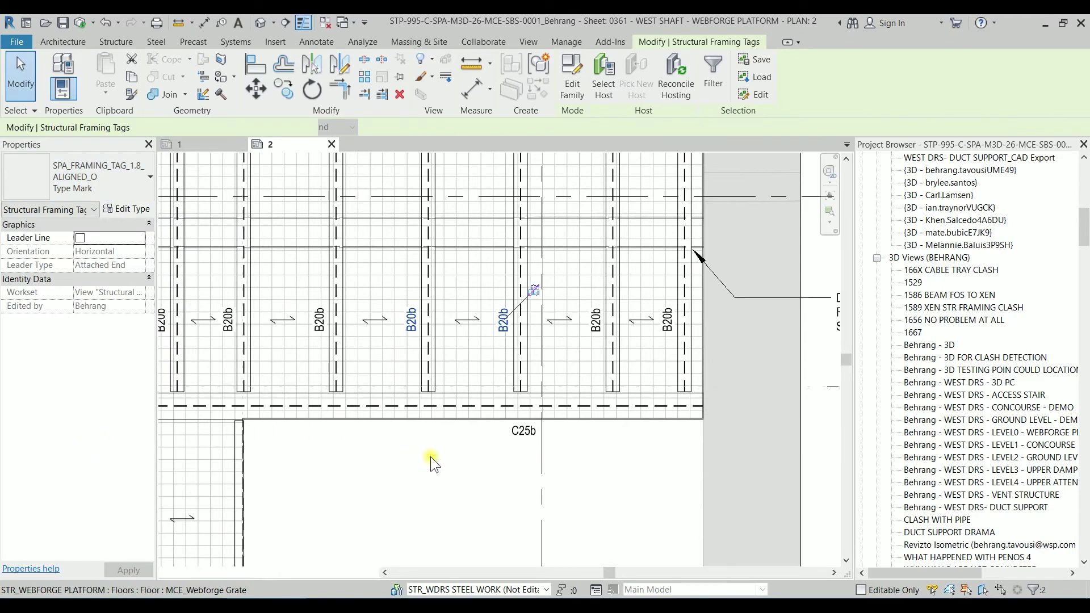
Step: Nudge the B20b beam slightly so it settles near its grid line
click(476, 287)
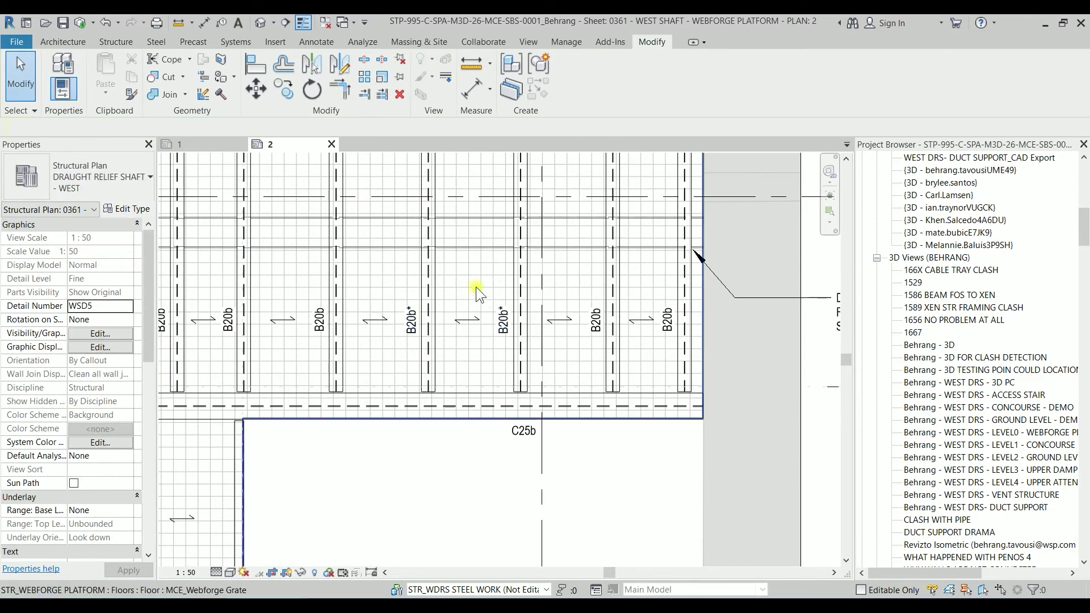
click(426, 278)
click(427, 268)
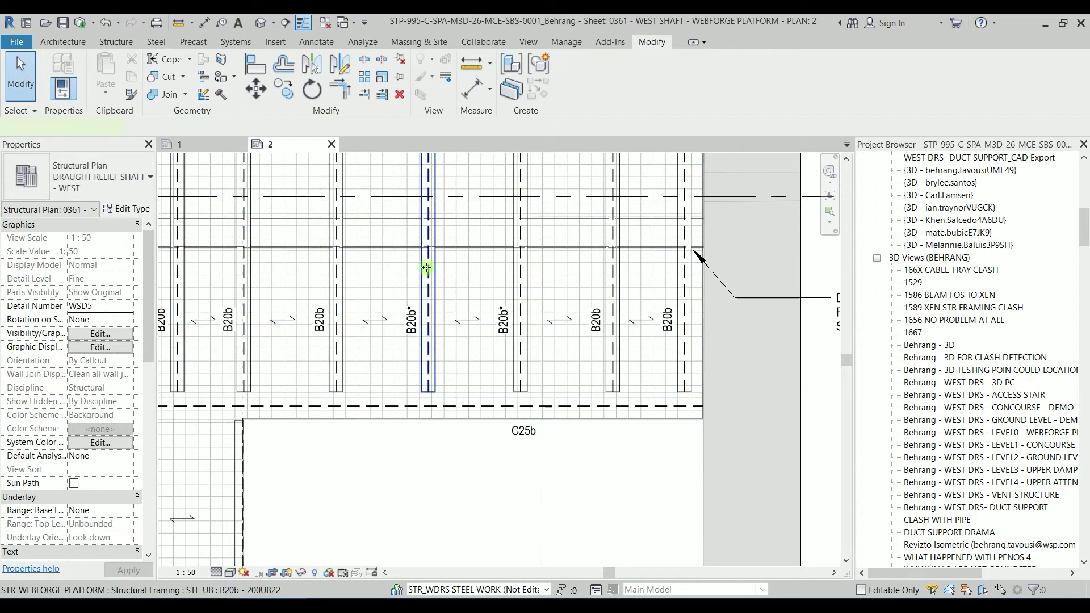
click(432, 271)
drag(431, 271, 456, 339)
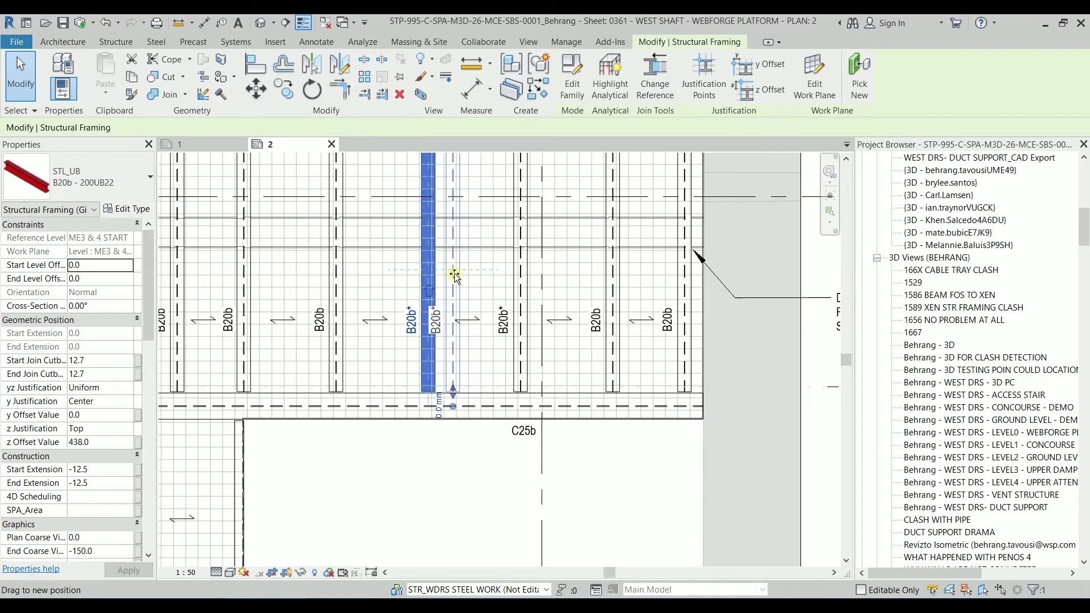
drag(455, 274, 420, 288)
click(422, 318)
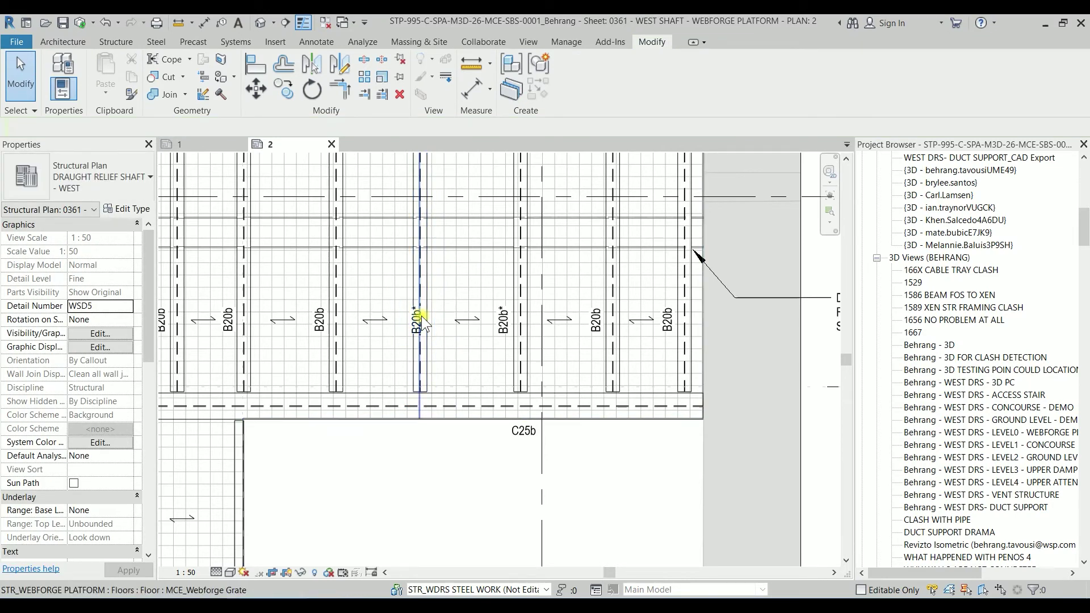
Step: Move the first B20b* tag just left of its beam line
click(424, 322)
drag(424, 323, 409, 322)
key(Escape)
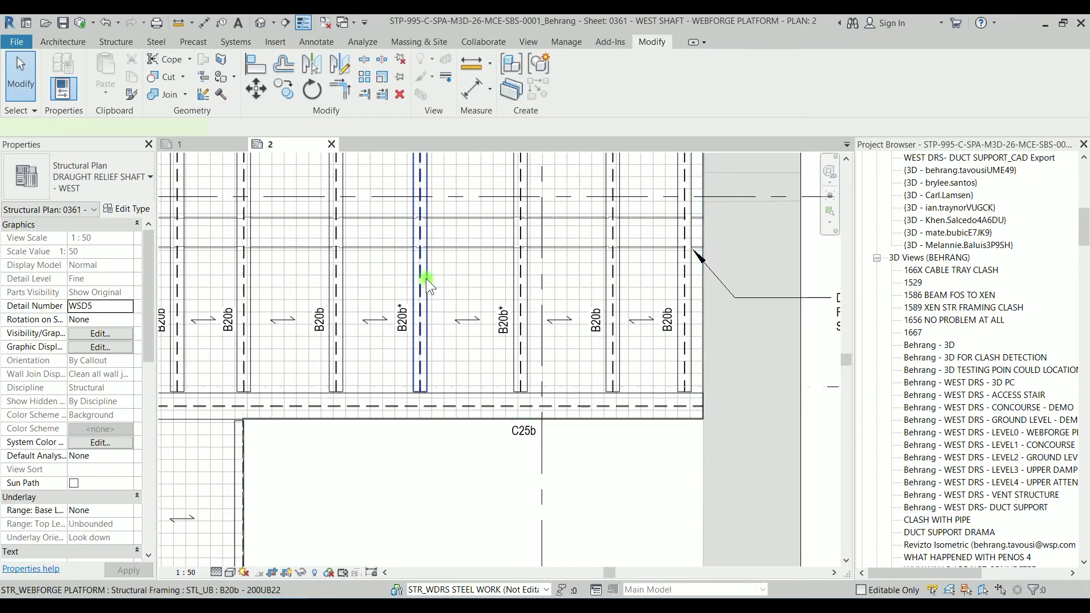
Step: Change the starred beam to STL_UB B25a - 250UB26 so its tag reads B25a*
click(425, 278)
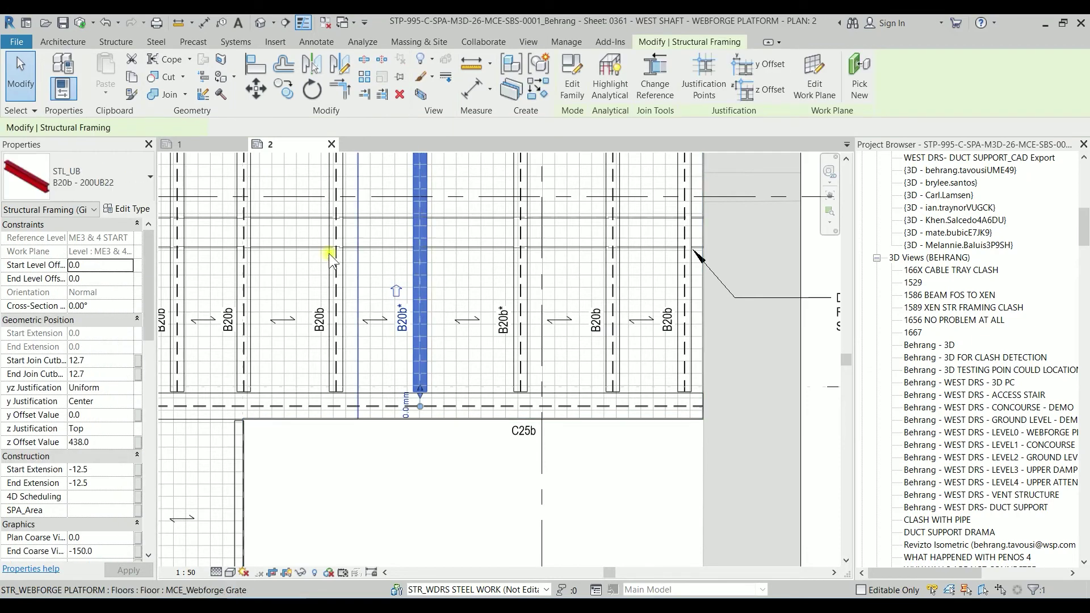
click(100, 189)
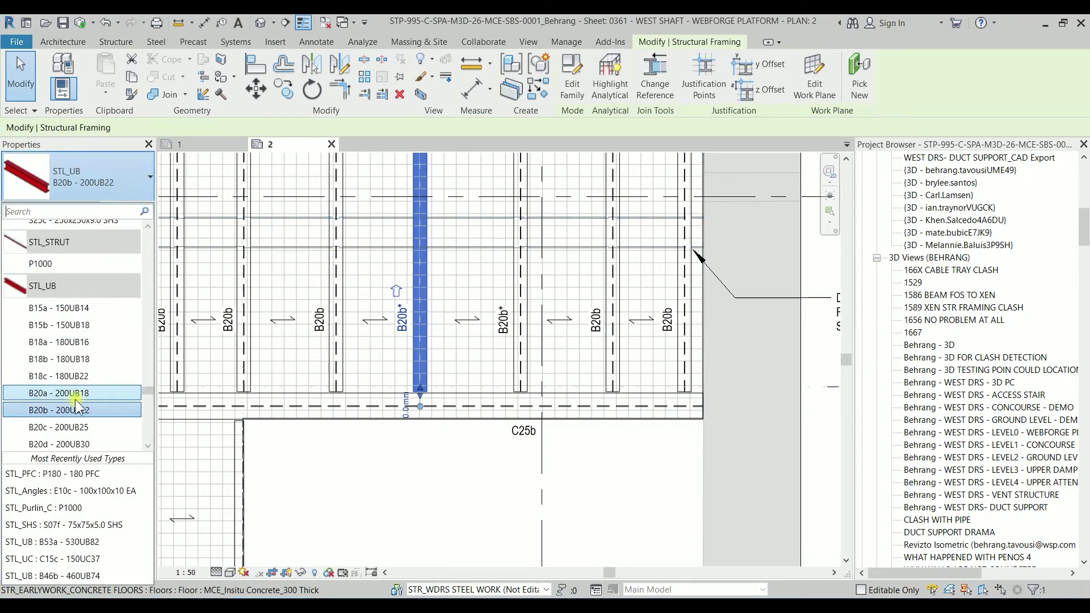
scroll(95, 432, down, 2)
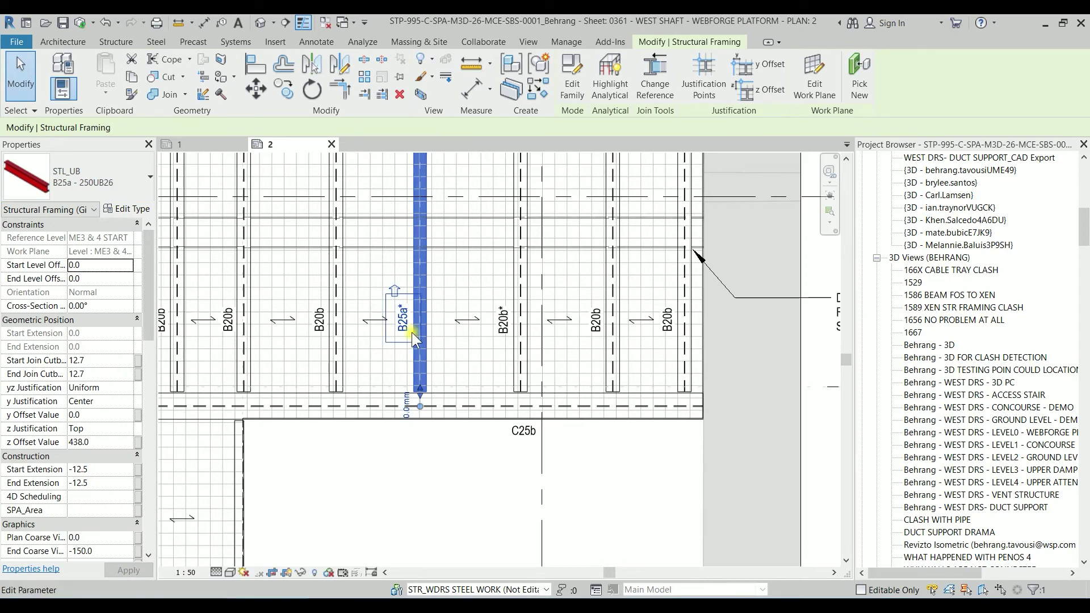
scroll(411, 330, up, 3)
scroll(390, 246, down, 1)
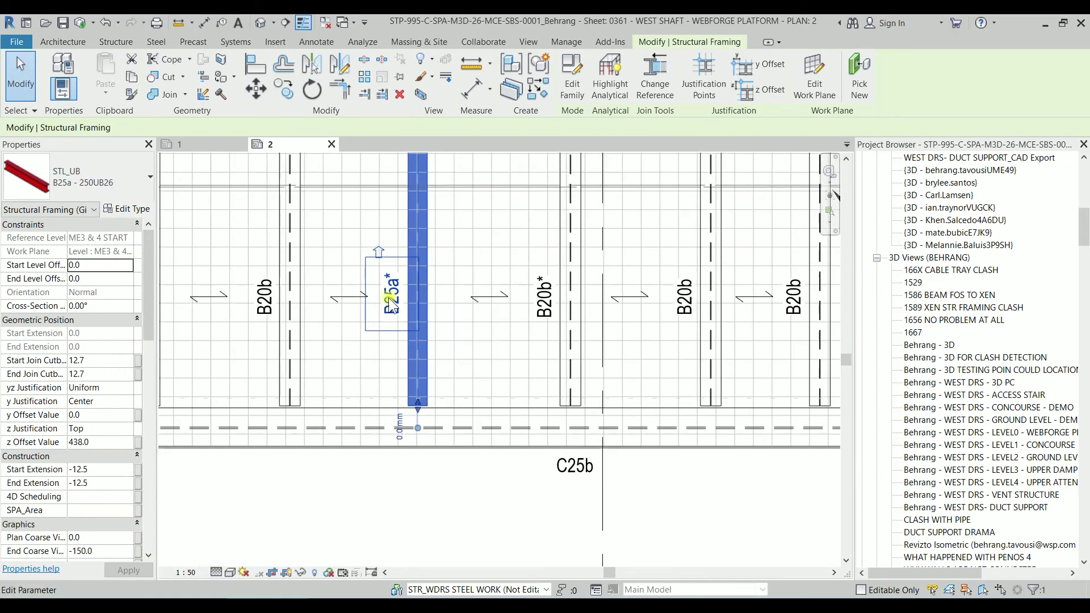
scroll(394, 306, down, 1)
middle_drag(480, 324, 380, 300)
scroll(380, 299, down, 2)
scroll(290, 285, up, 1)
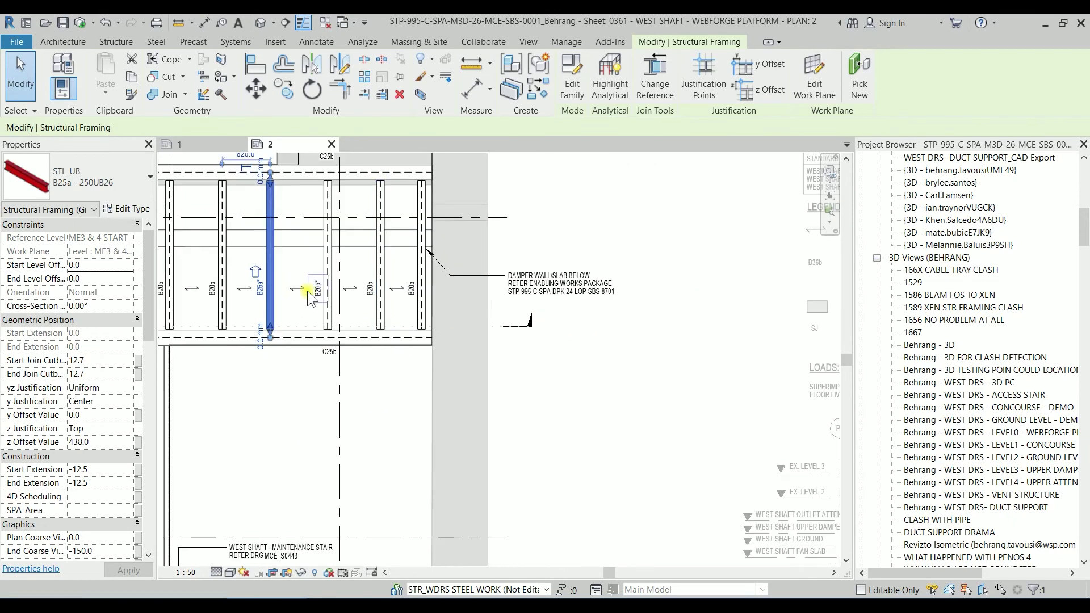
Step: Deactivate the plan viewport and open the Webforge legend view for editing
middle_drag(559, 320, 344, 402)
right_click(476, 311)
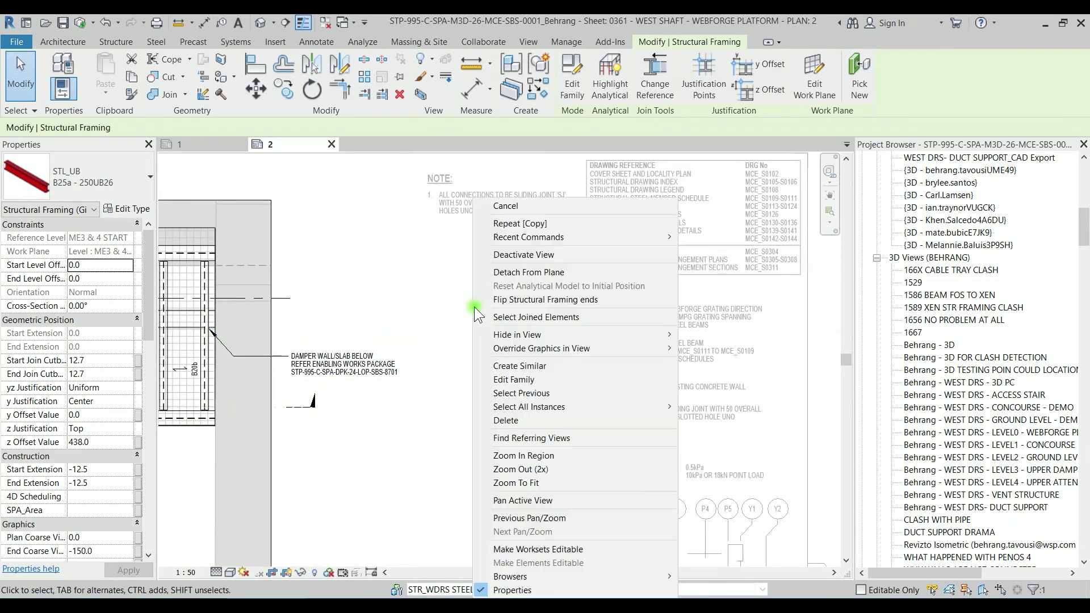
click(517, 255)
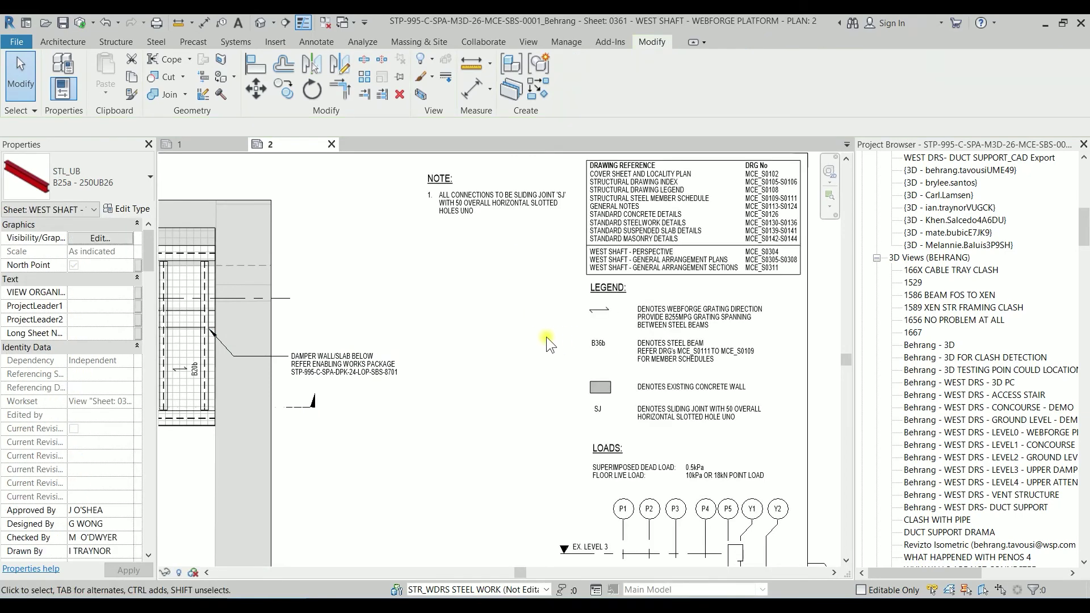
middle_drag(528, 337, 341, 310)
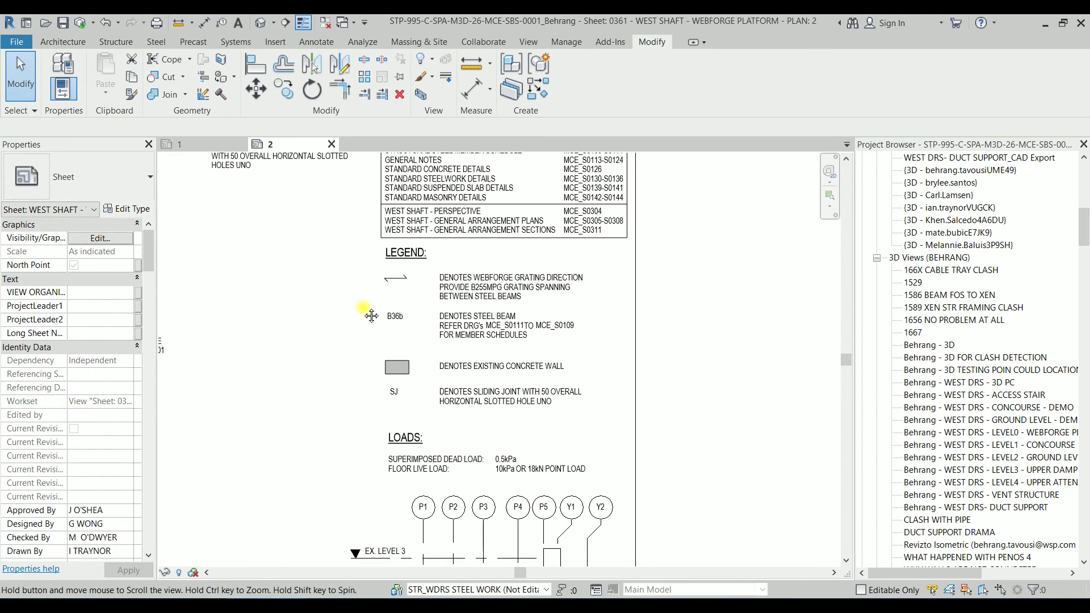
click(496, 313)
double_click(472, 302)
scroll(473, 310, up, 4)
scroll(451, 262, down, 1)
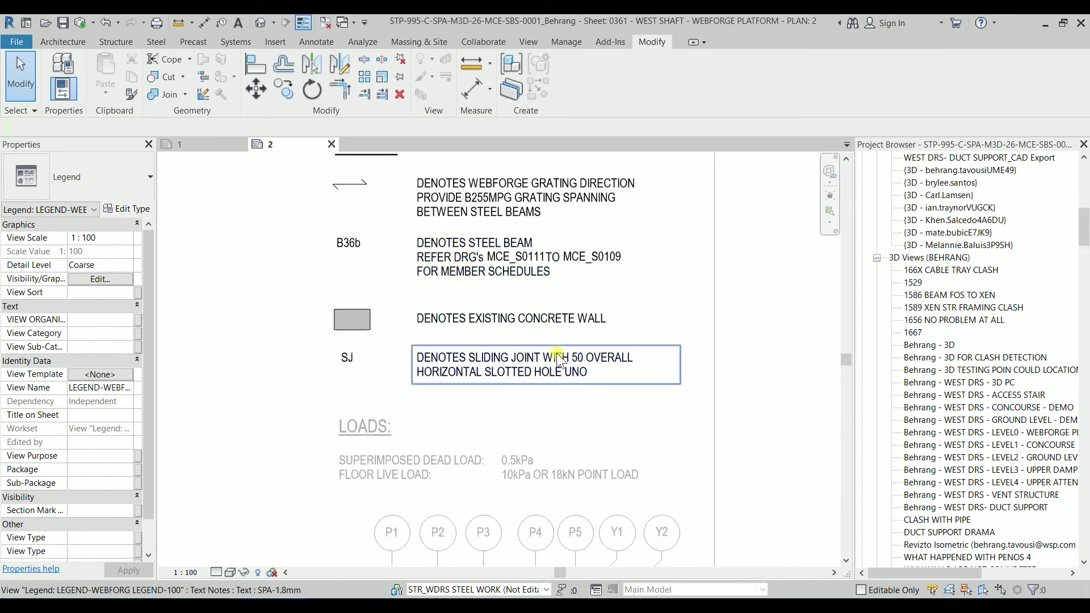
Step: Select the concrete wall and sliding joint entries and start moving them with MV
drag(636, 405, 326, 301)
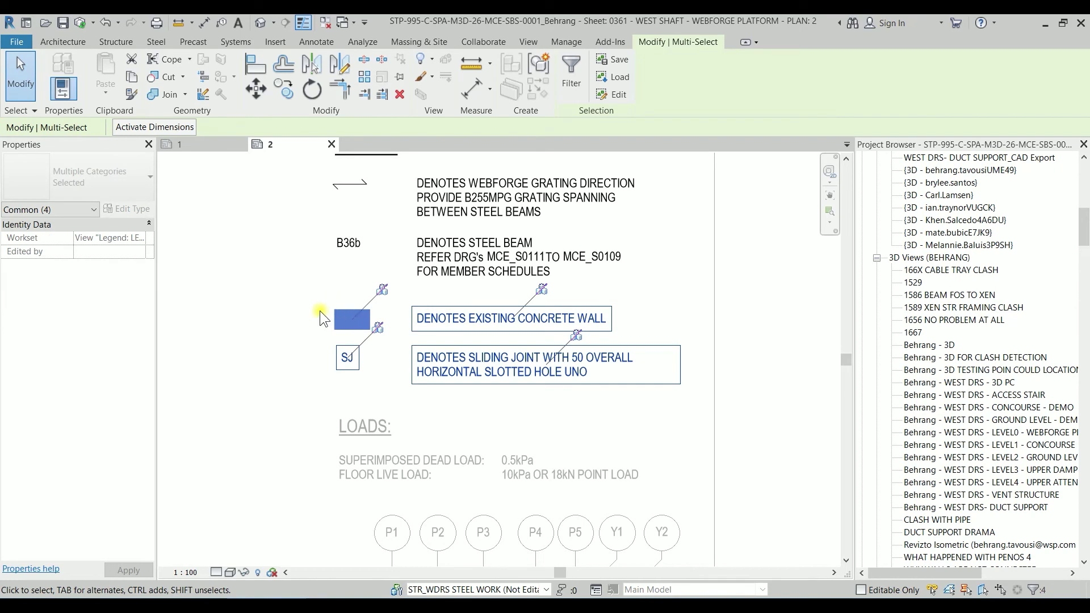
key(m)
key(v)
click(316, 319)
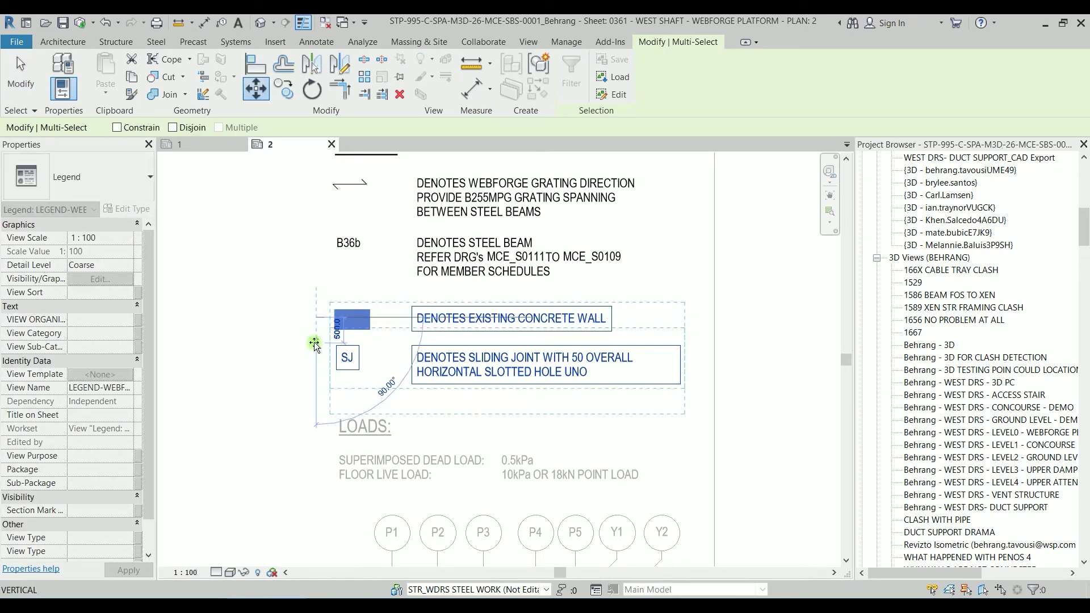
Step: Drop the moved entries lower, then copy the B36b tag and note 900 below
click(315, 342)
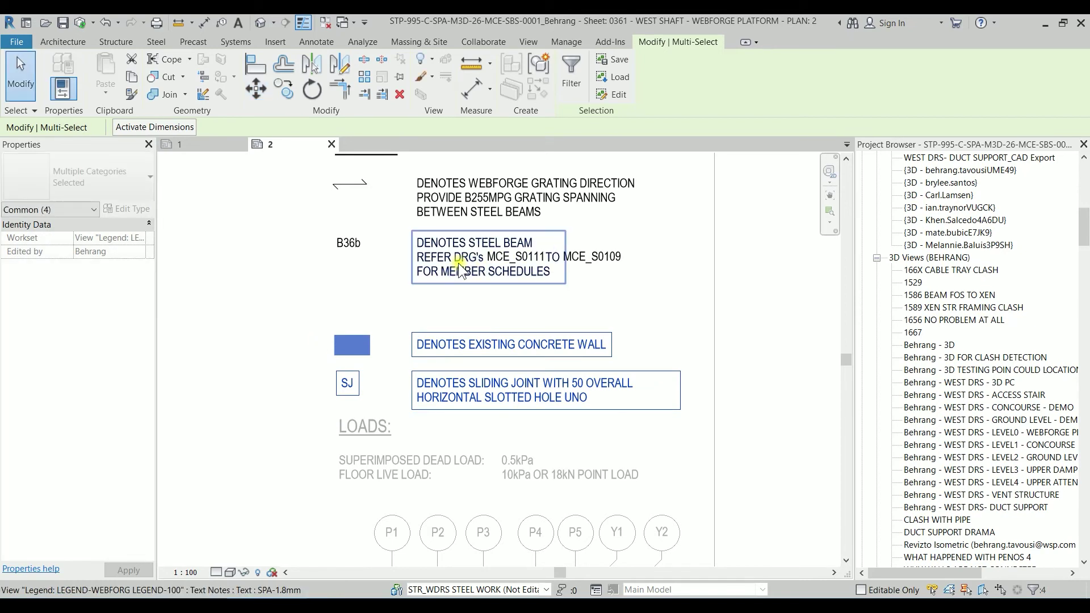
click(348, 243)
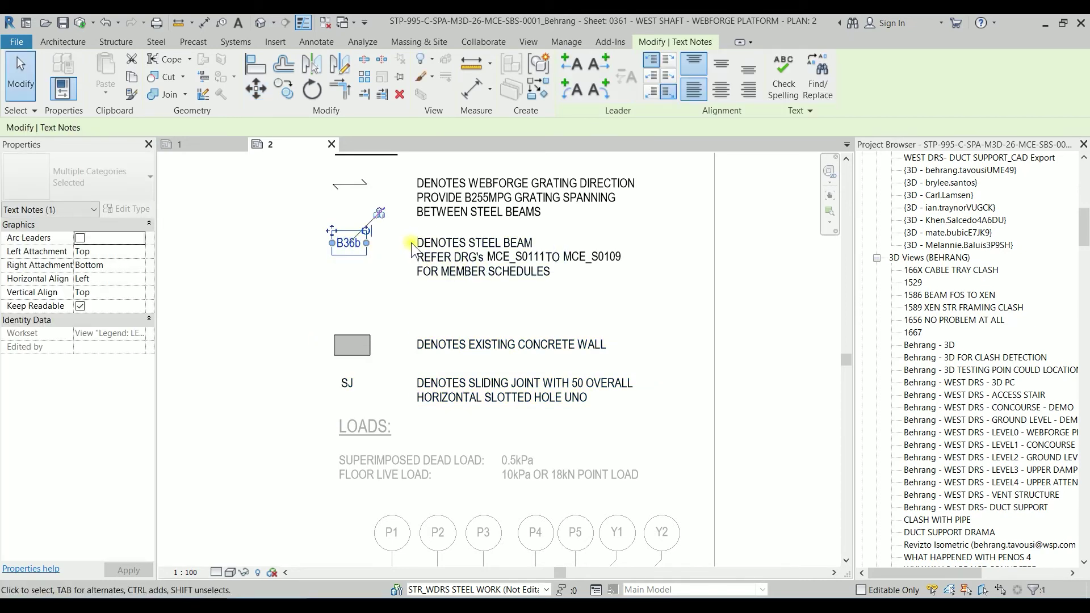
ctrl+click(437, 245)
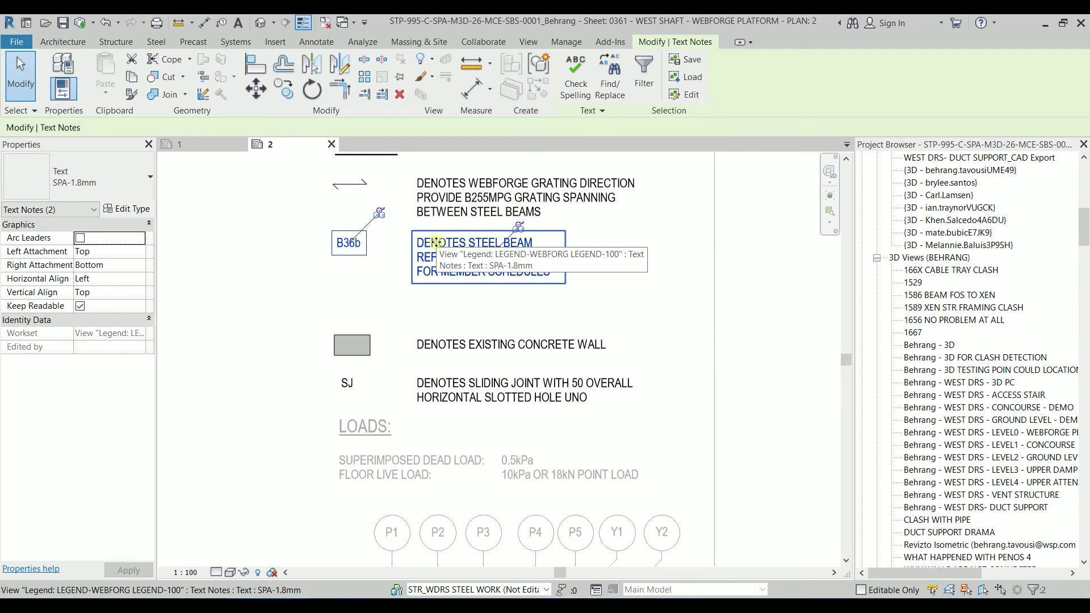
key(r)
key(o)
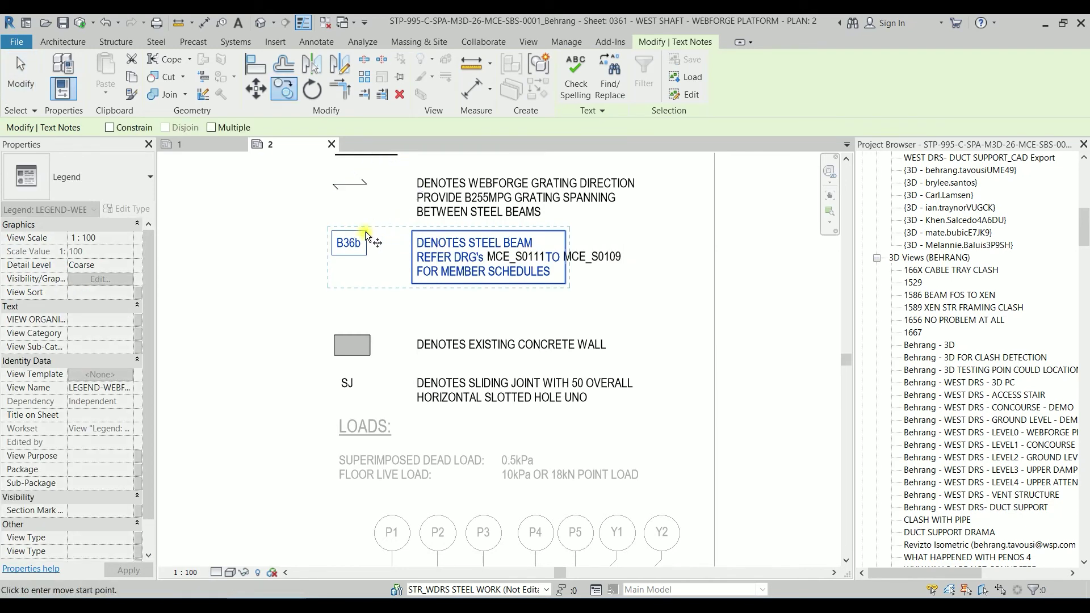
drag(366, 235, 363, 278)
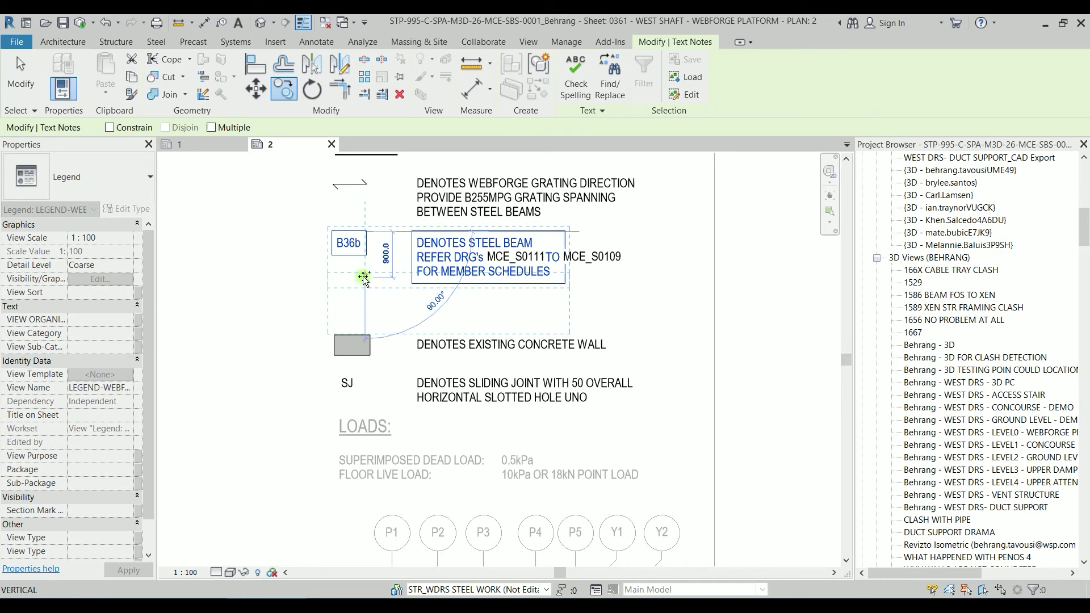
click(364, 280)
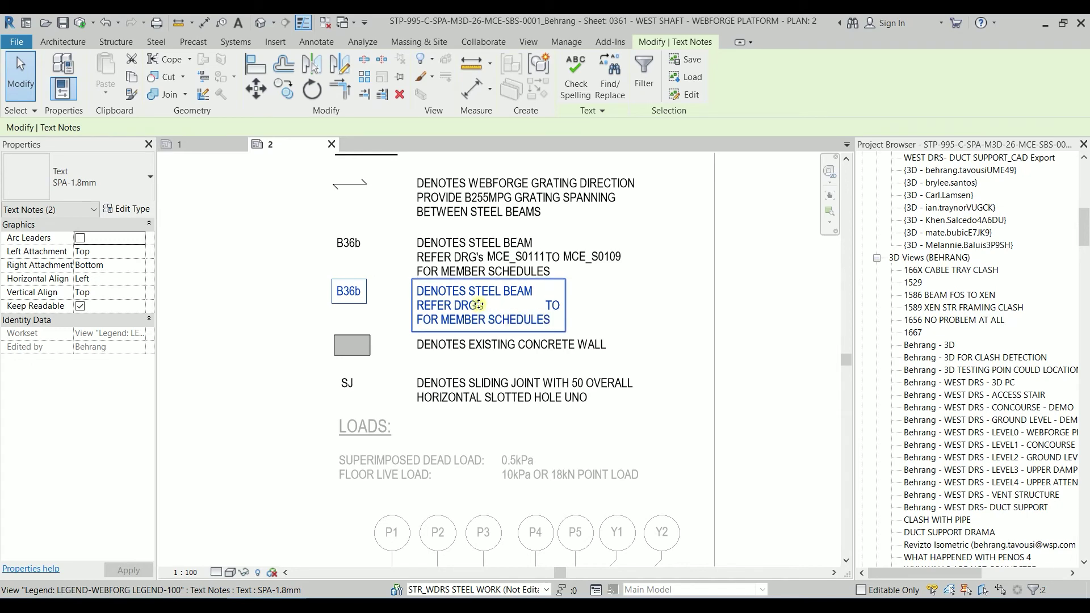
scroll(478, 303, up, 3)
Step: Change the copied legend tag to read B36b*
key(Escape)
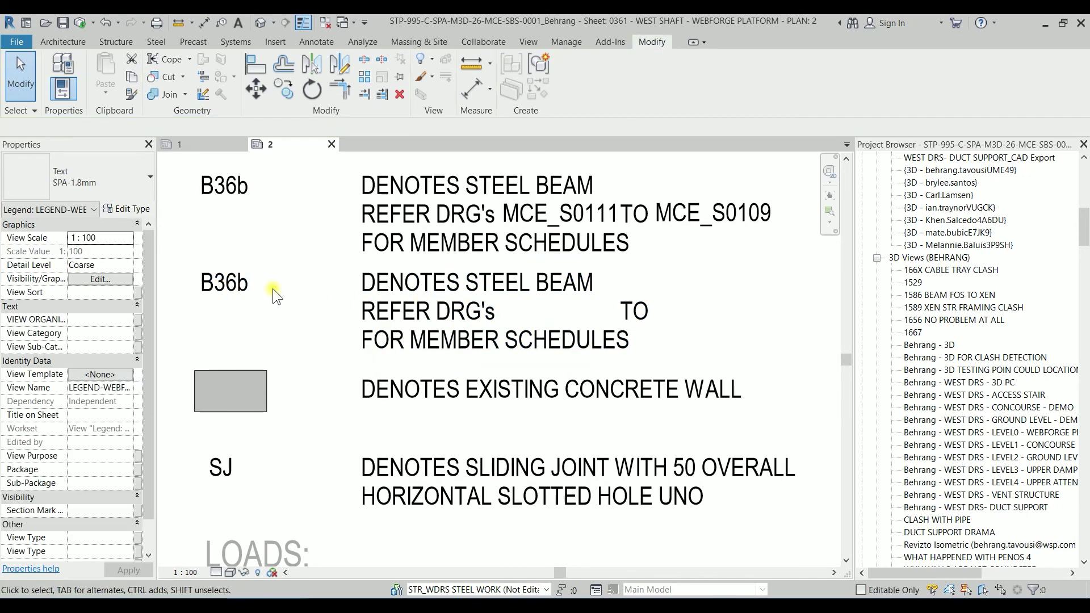
click(232, 287)
click(246, 284)
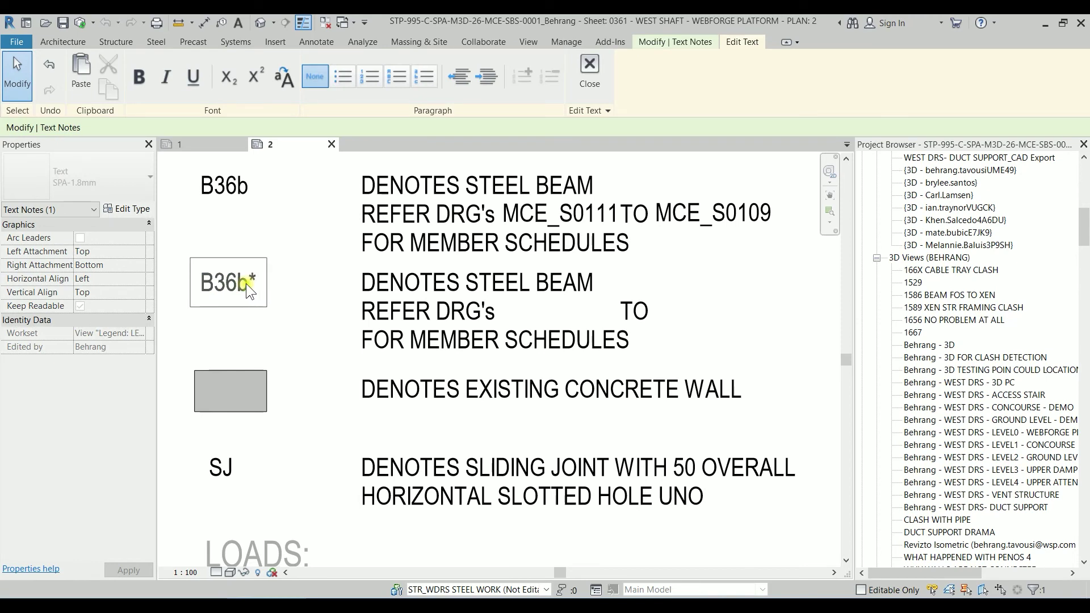
text(*)
click(315, 335)
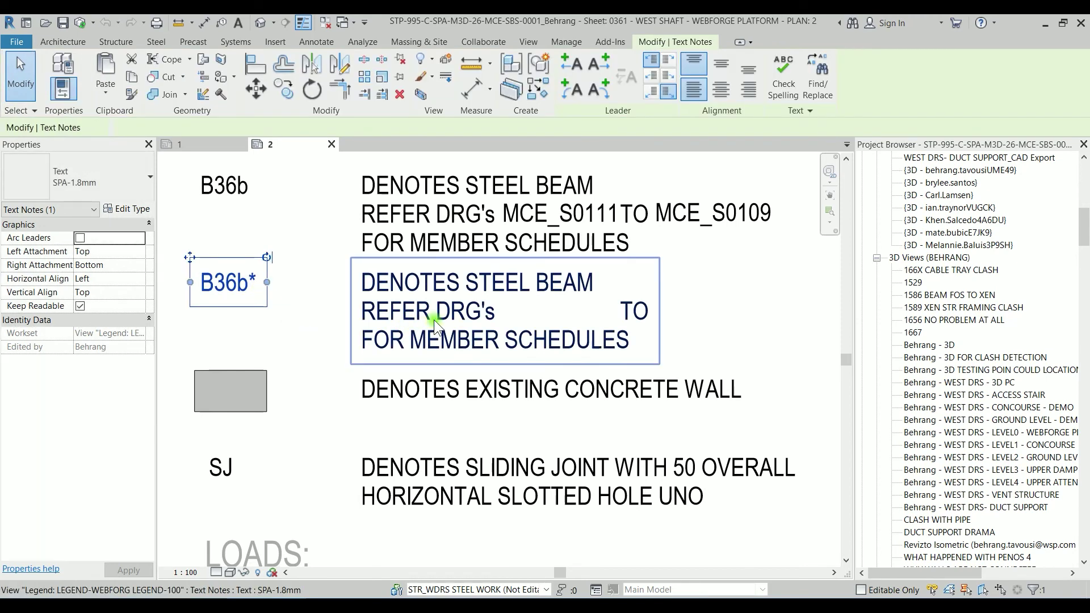
Step: Edit the copied note to DENOTES TEMPORARY STEEL BEAM, deleting its reference lines
click(466, 335)
click(466, 336)
click(638, 344)
drag(520, 319, 484, 311)
key(Delete)
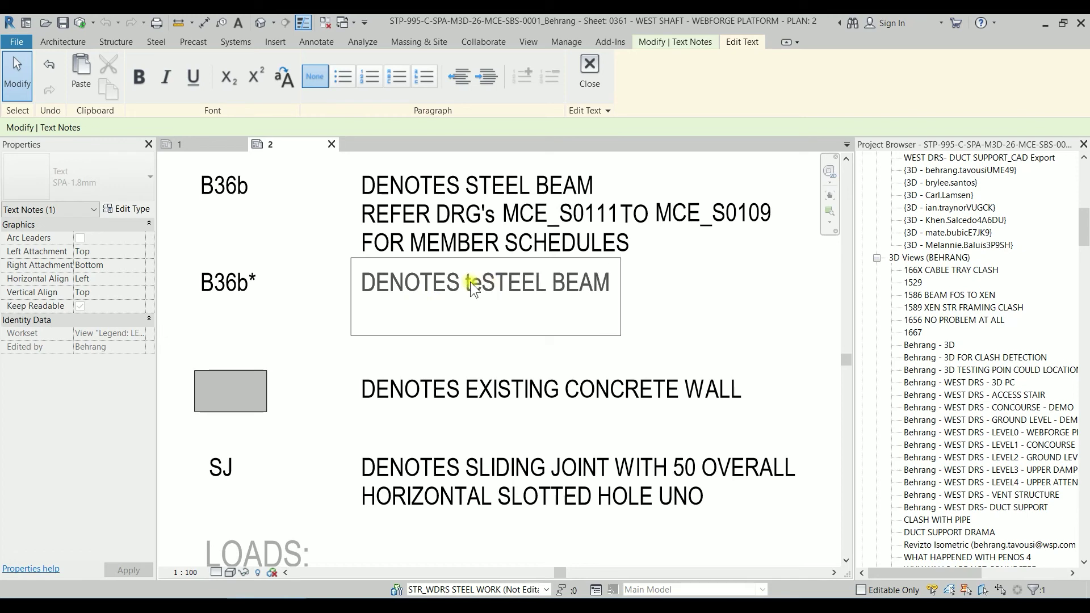
text(TEMPORARY)
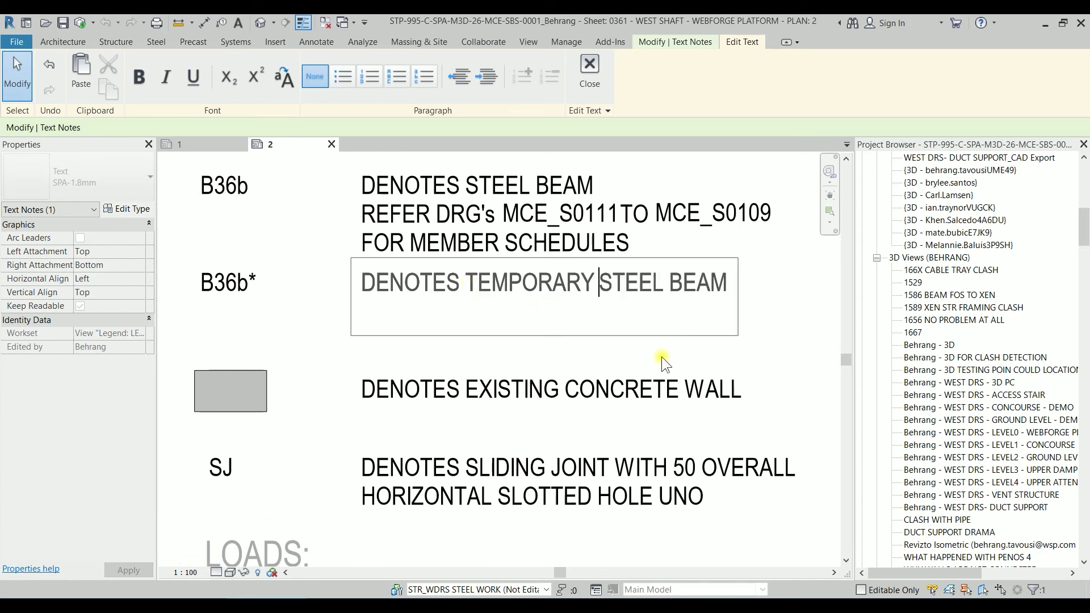
click(768, 338)
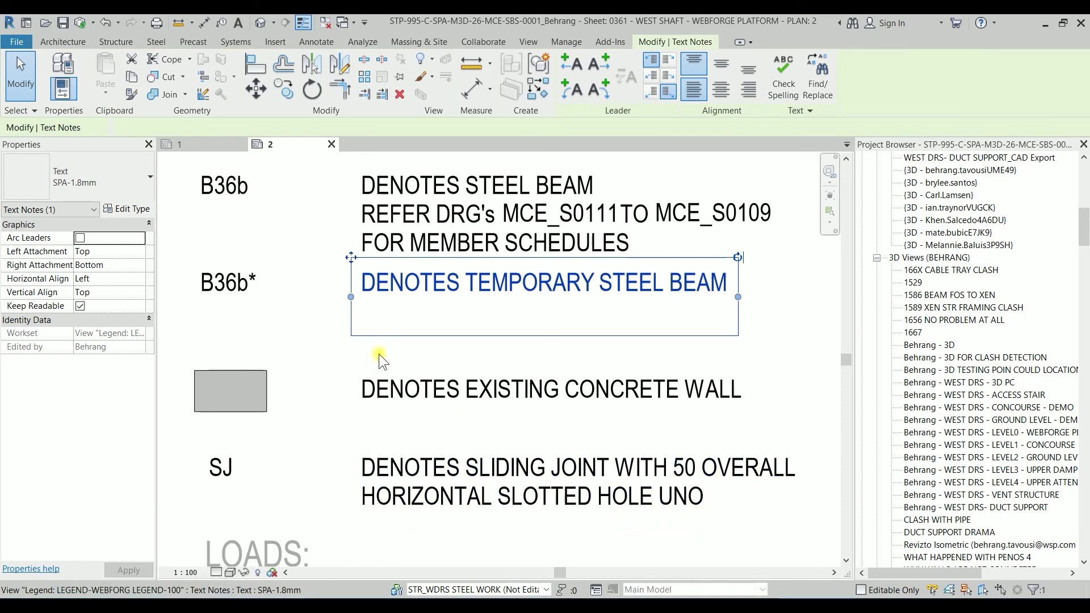
click(432, 376)
scroll(436, 307, down, 2)
scroll(357, 300, down, 1)
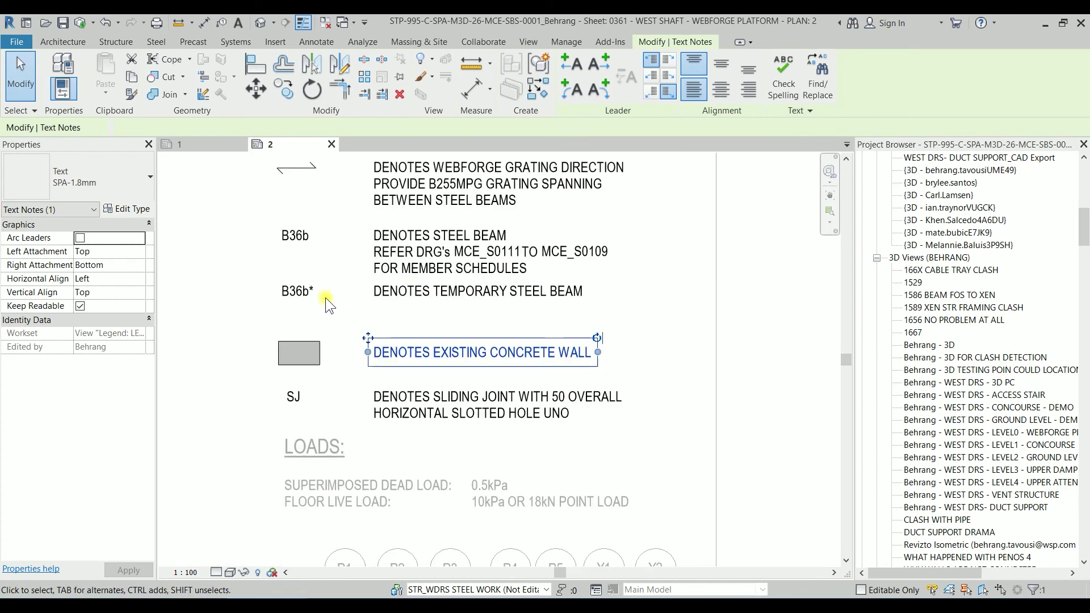
middle_drag(329, 294, 413, 396)
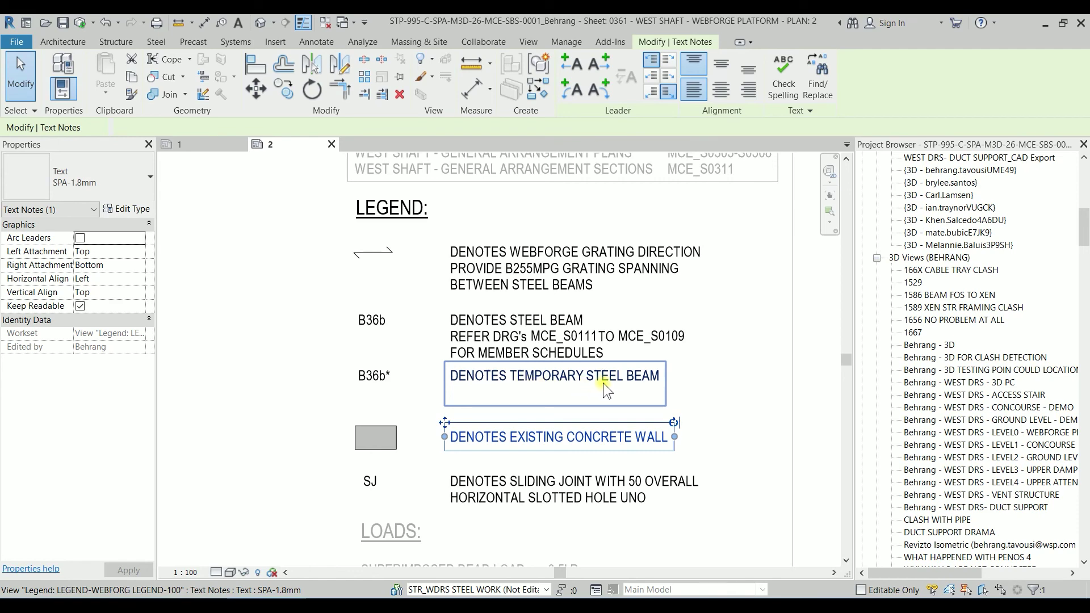
Step: Deactivate the legend view and bring the beam plan's B25a* and B20b* tags into view
click(312, 356)
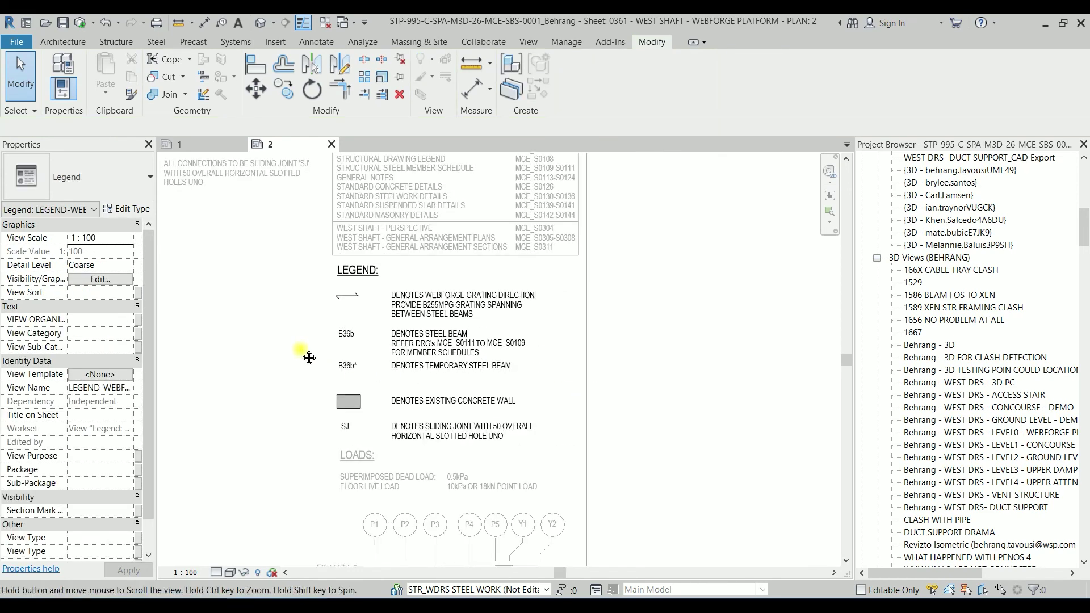
middle_drag(317, 356, 419, 348)
right_click(396, 307)
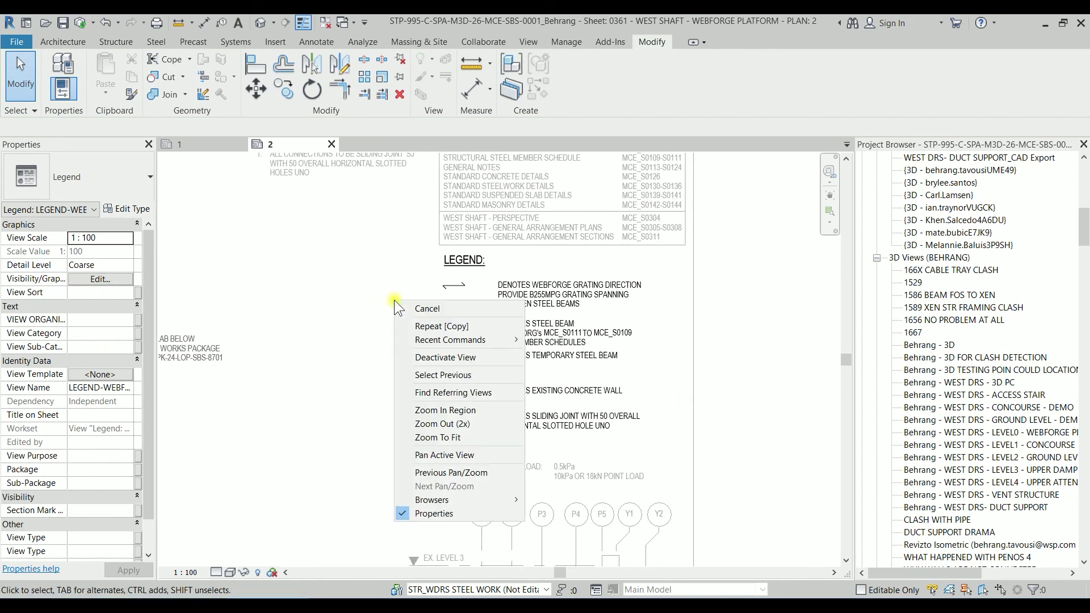
click(417, 357)
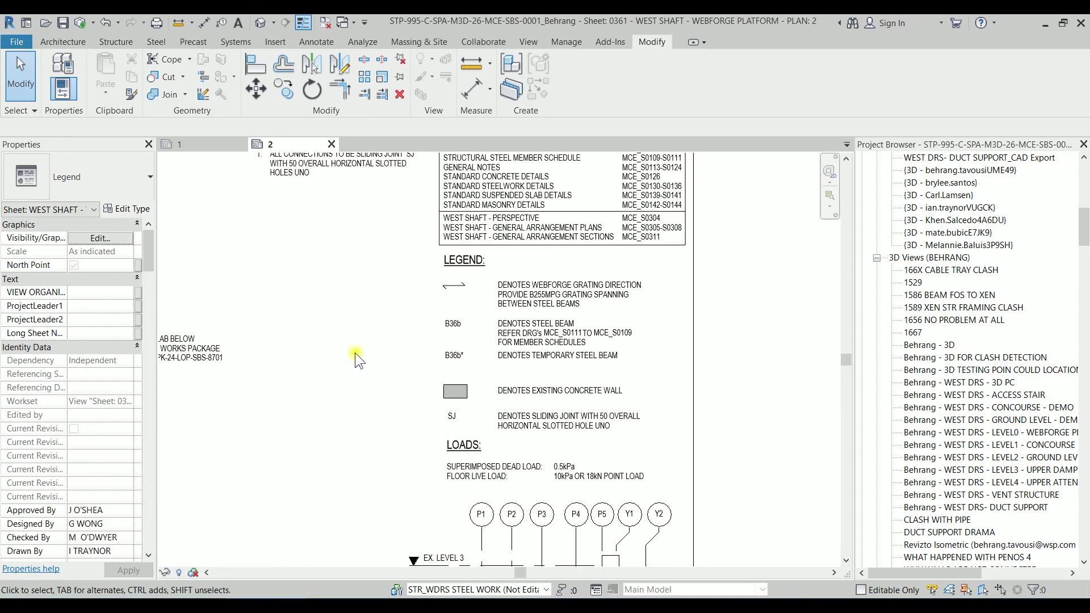
middle_drag(735, 372, 764, 367)
scroll(520, 366, up, 6)
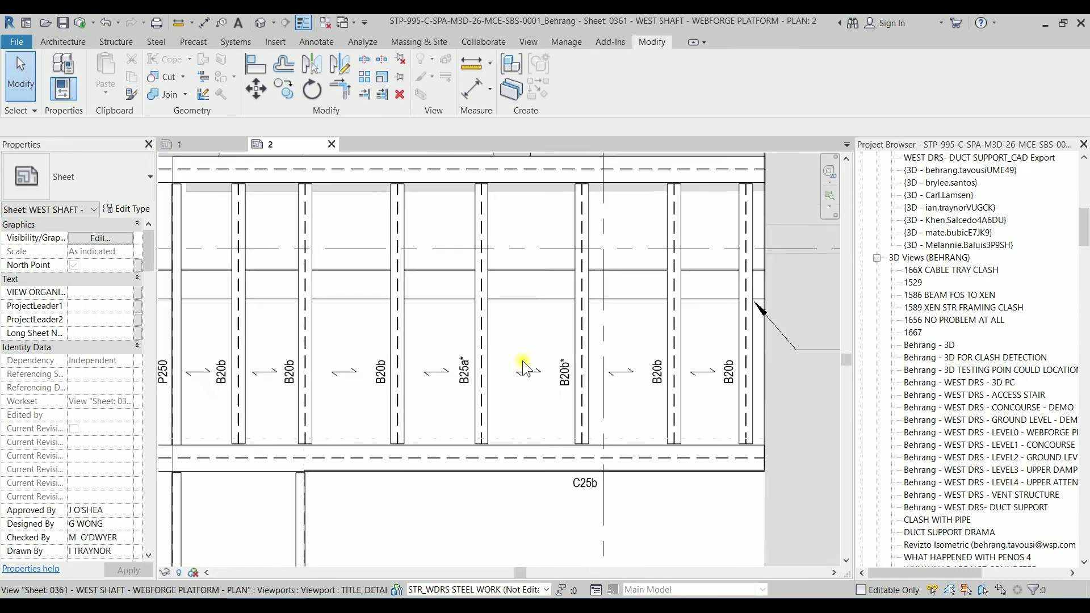
mouse_move(546, 404)
middle_down()
mouse_move(494, 326)
mouse_move(438, 369)
middle_up()
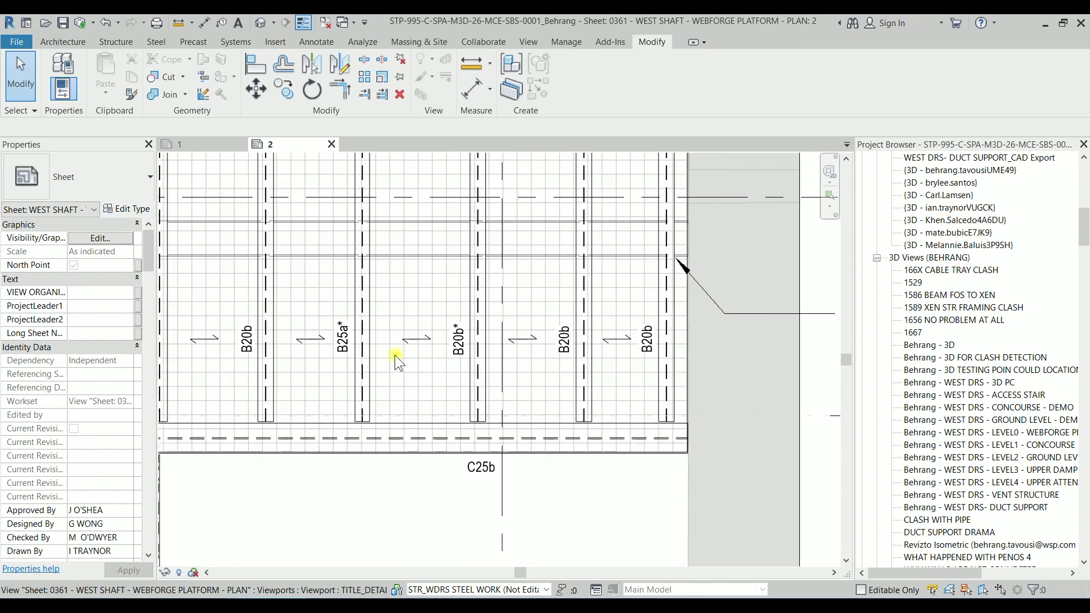